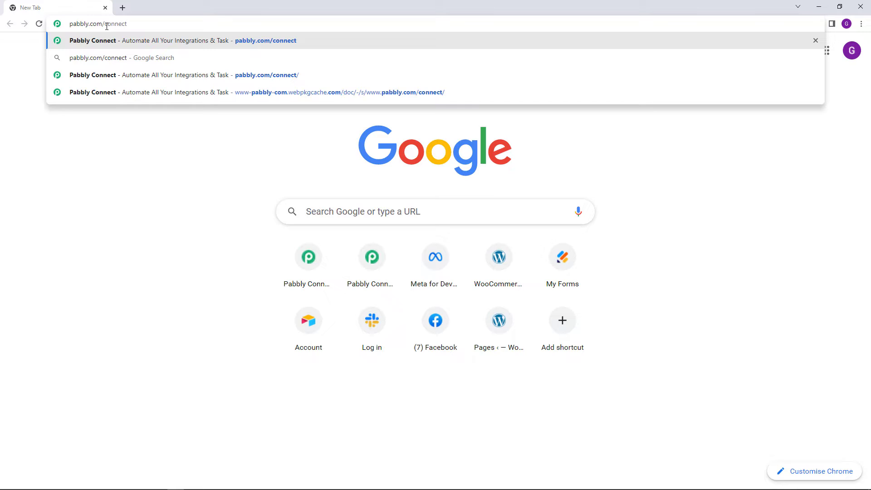
# Open pabbly.com/connect and sign in to Pabbly with the first listed Google account.
pyautogui.press('Return')
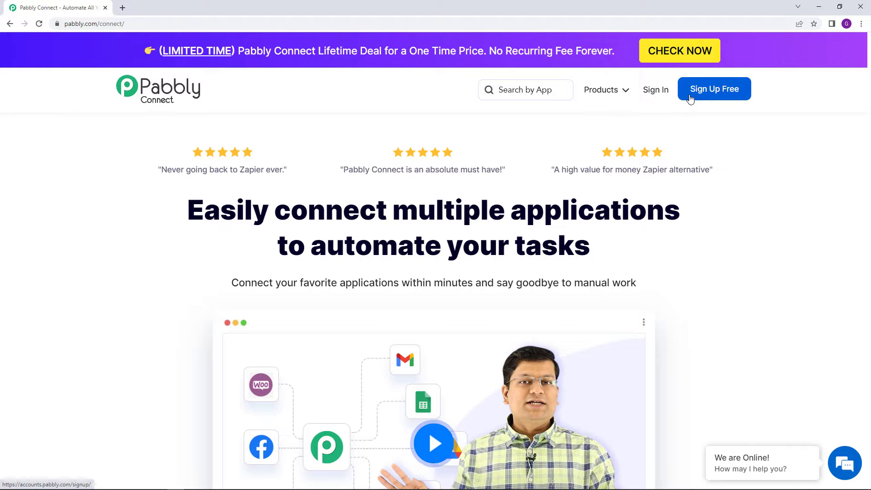
pyautogui.click(655, 95)
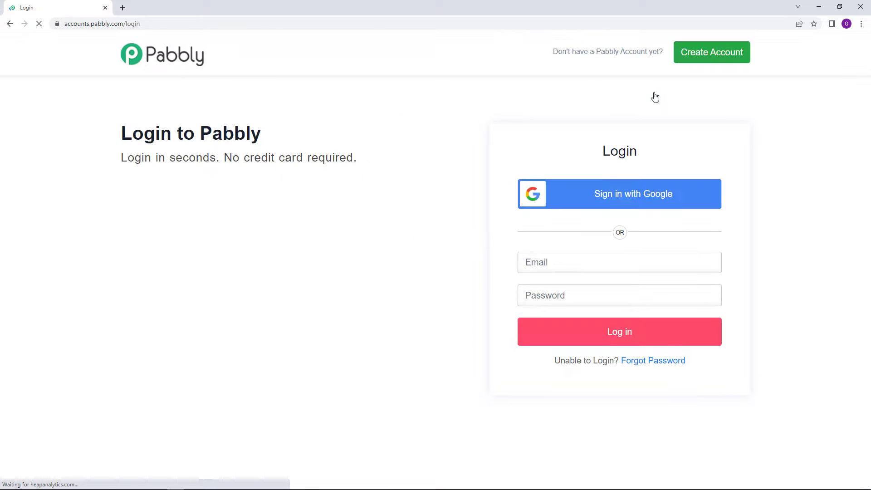
pyautogui.click(596, 197)
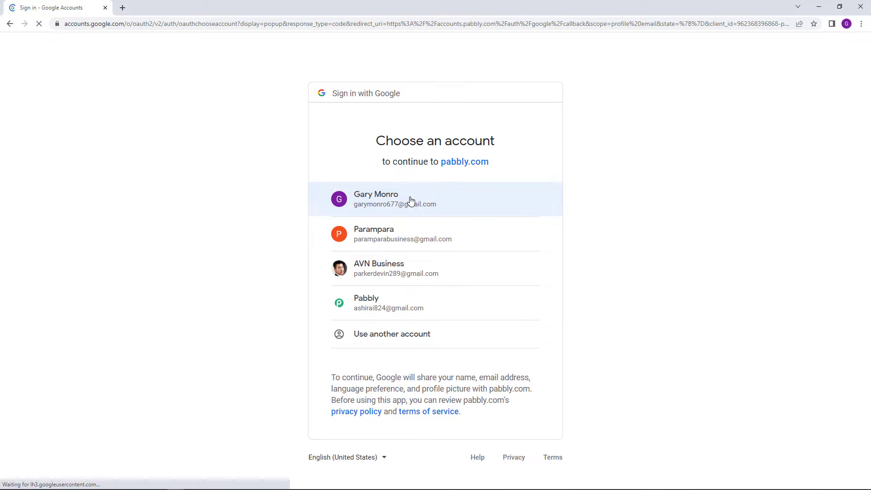
pyautogui.click(410, 200)
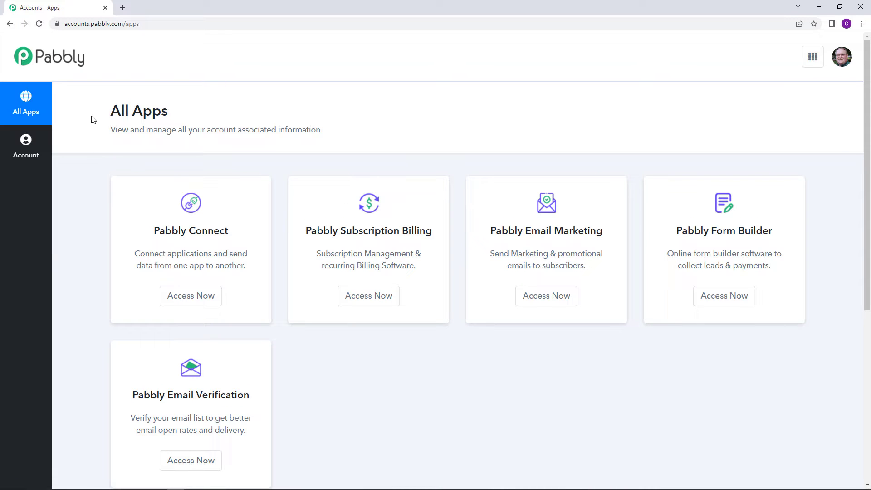
# Access Pabbly Connect and create a workflow named "Airtable To Telegram Automation of Poll".
pyautogui.moveTo(111, 116); pyautogui.dragTo(173, 116)
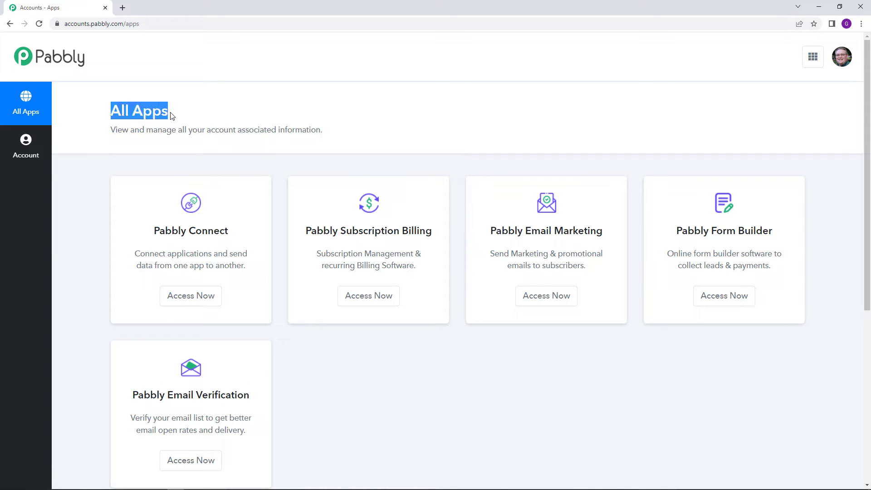
pyautogui.click(203, 304)
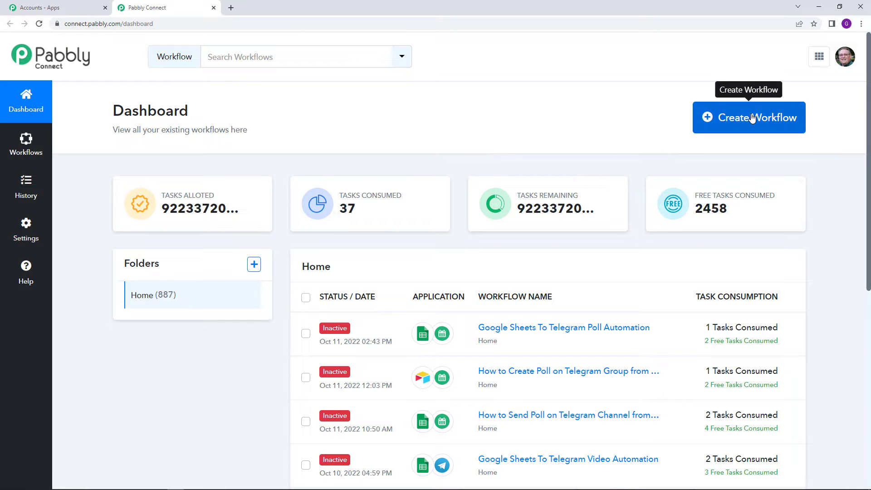
pyautogui.click(752, 118)
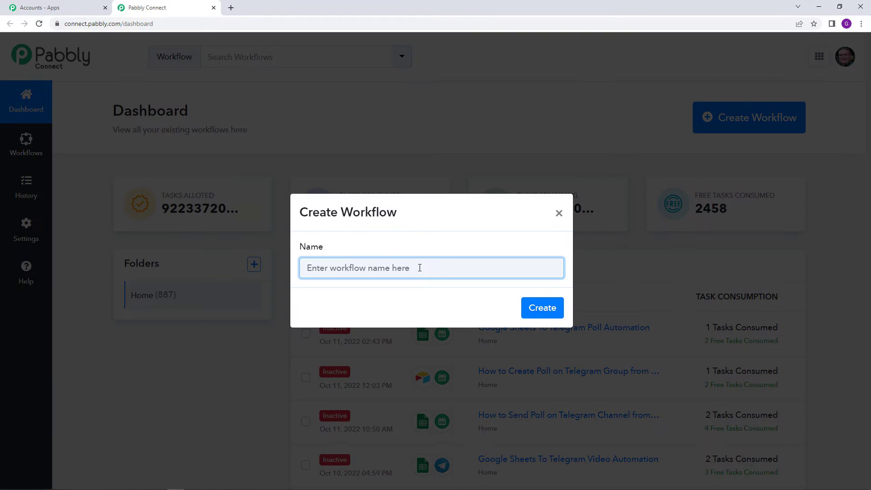
pyautogui.write('Ai')
pyautogui.write('rtav')
pyautogui.write('b')
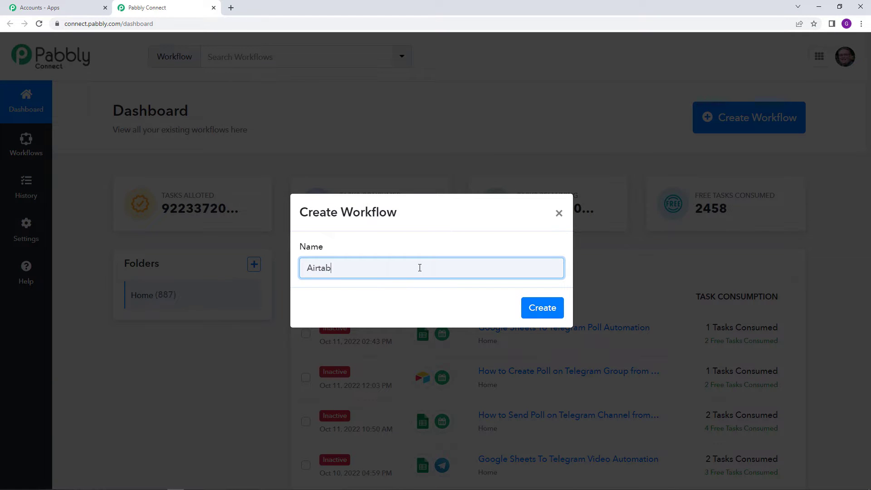
pyautogui.write('le To Telegram Autommtion of Poll')
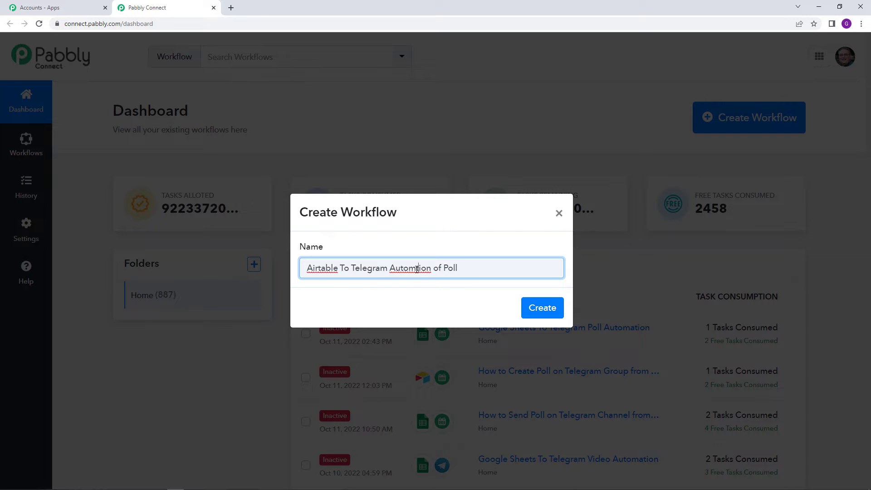
pyautogui.write('a')
pyautogui.click(539, 318)
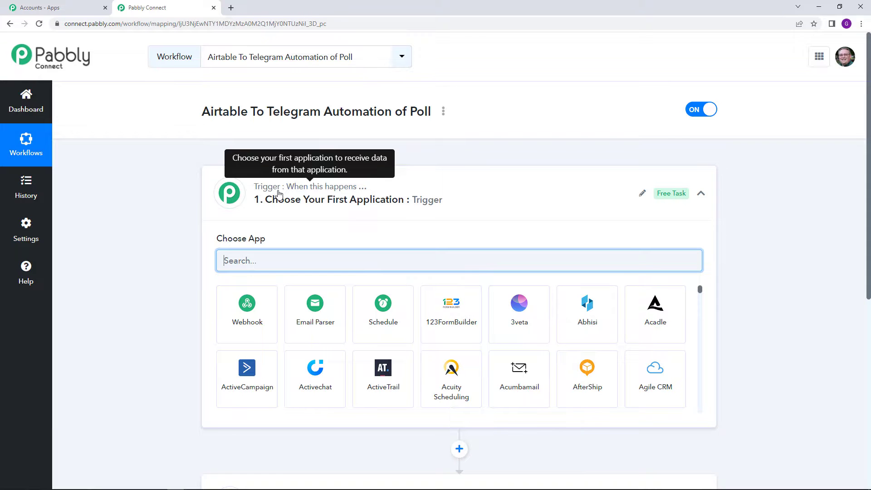
pyautogui.scroll(-2, 279, 195)
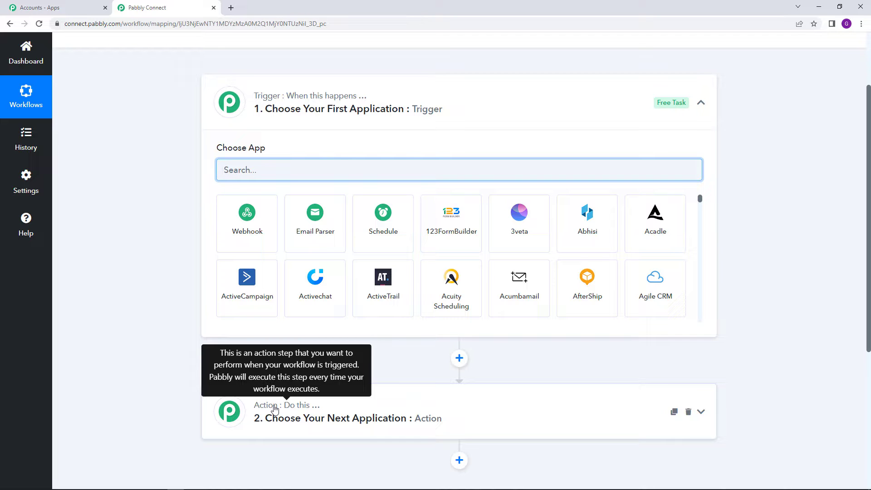
pyautogui.scroll(2, 275, 409)
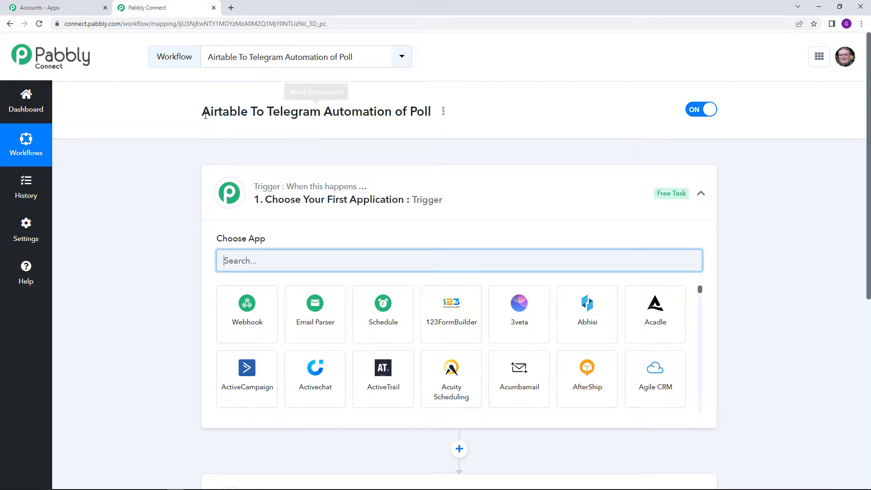
pyautogui.moveTo(203, 111); pyautogui.dragTo(247, 113)
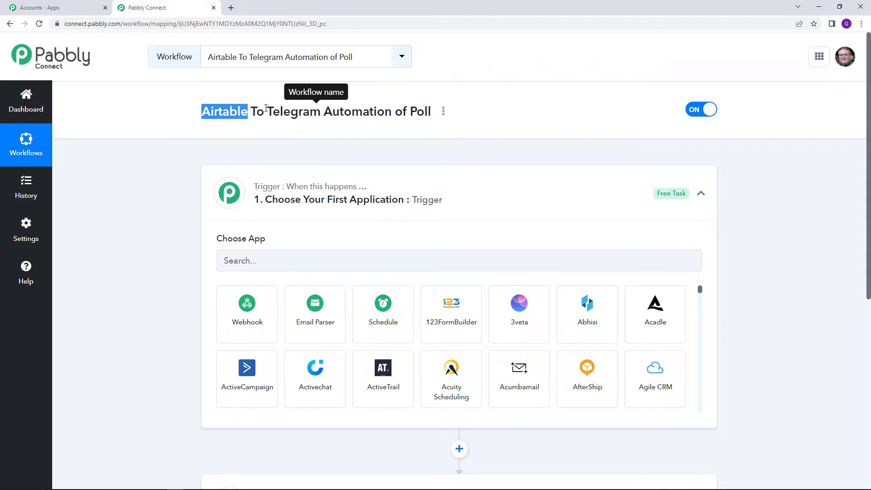
pyautogui.moveTo(266, 107); pyautogui.dragTo(434, 122)
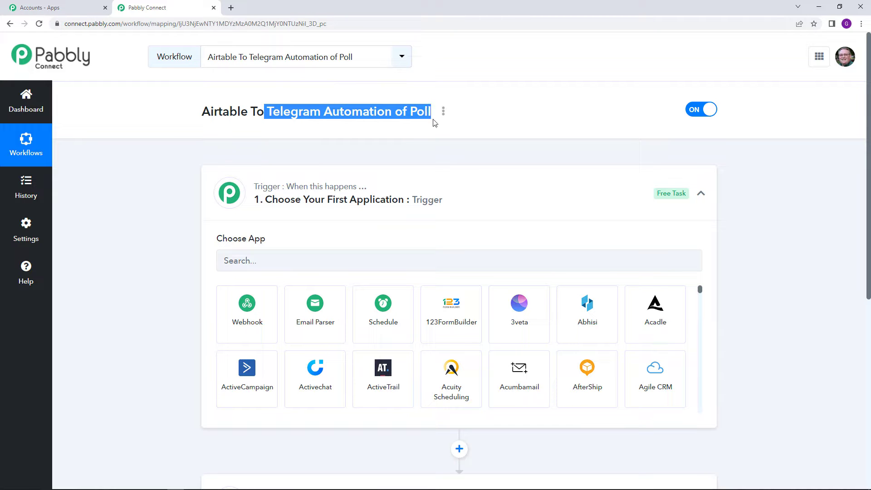
pyautogui.click(432, 126)
# Set Airtable as the workflow's trigger app with New Record as the trigger event.
pyautogui.scroll(-1, 400, 159)
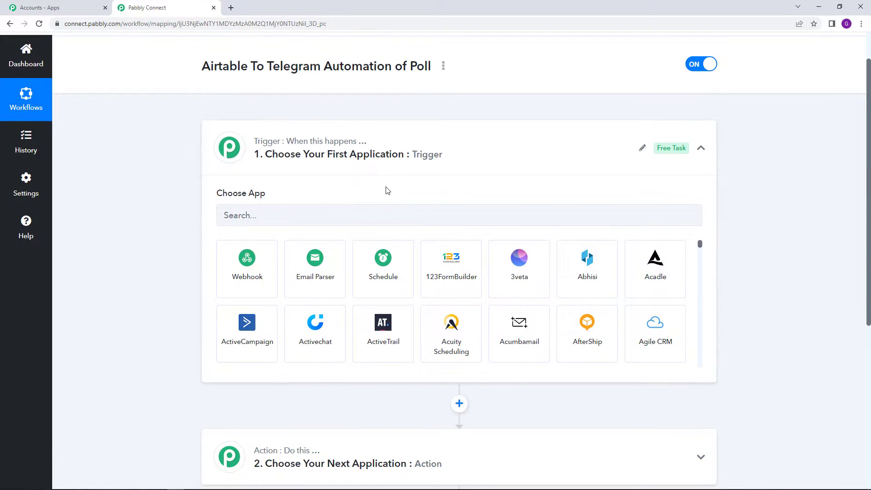
pyautogui.click(358, 209)
pyautogui.write('Air')
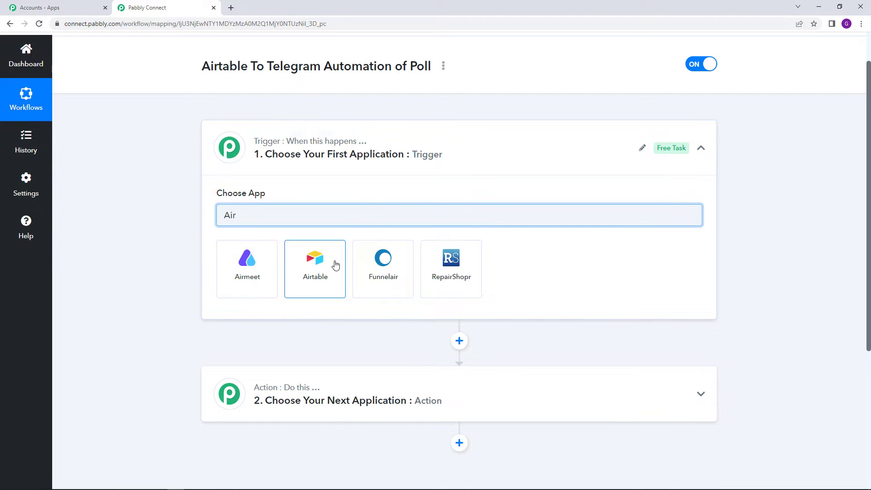
pyautogui.click(335, 265)
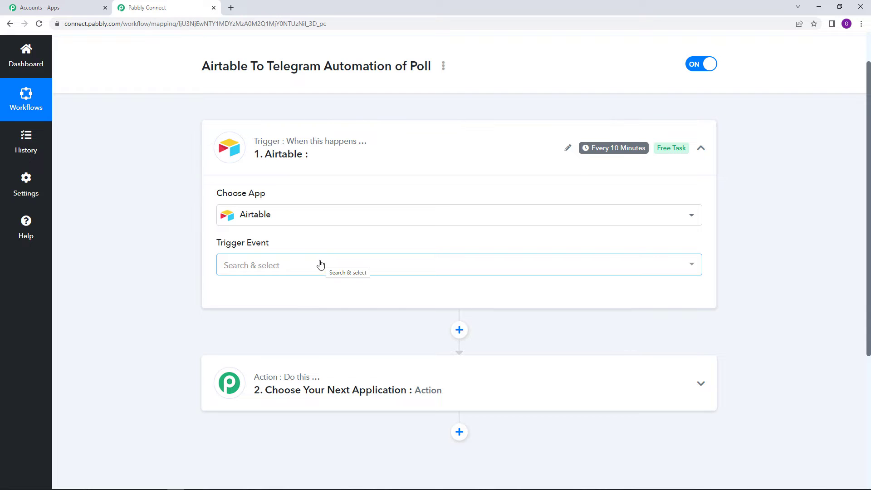
pyautogui.moveTo(245, 250)
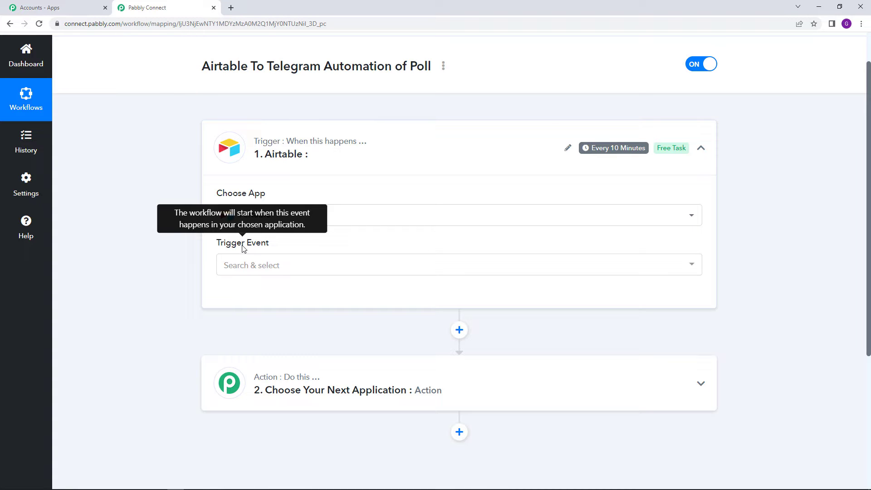
pyautogui.click(256, 270)
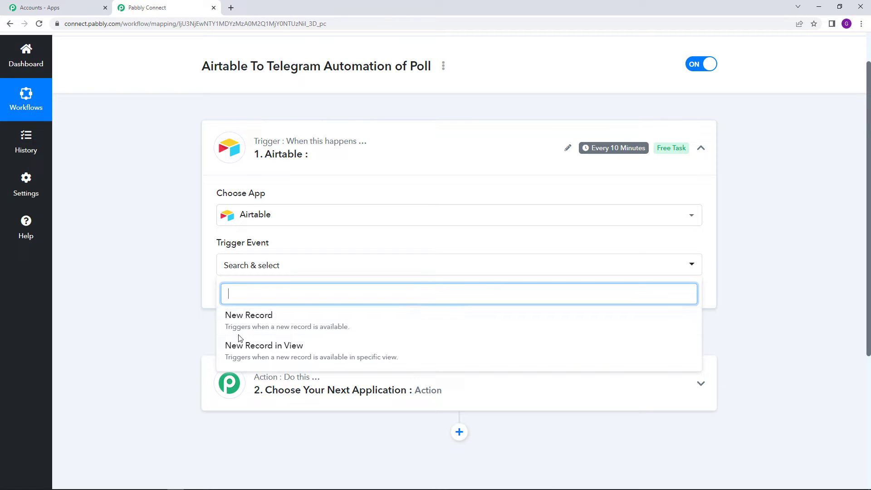
pyautogui.click(263, 327)
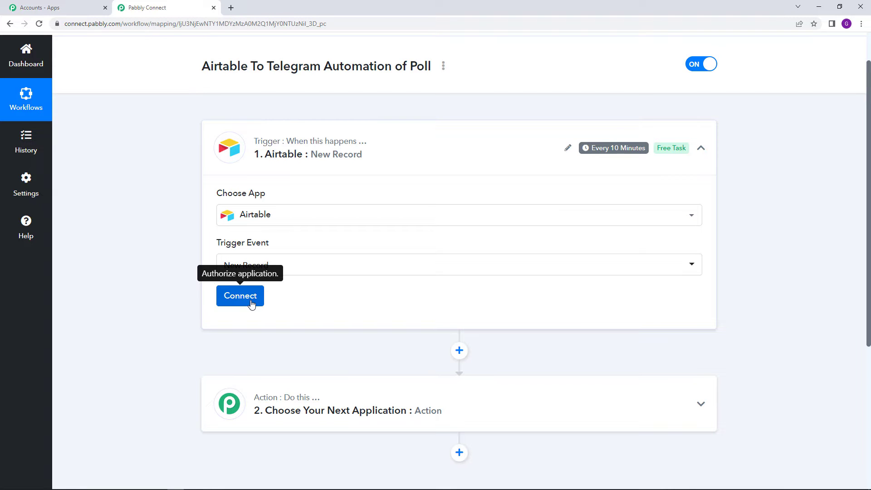
# Start adding a new Airtable connection and copy the personal API key from the Airtable account page.
pyautogui.click(253, 303)
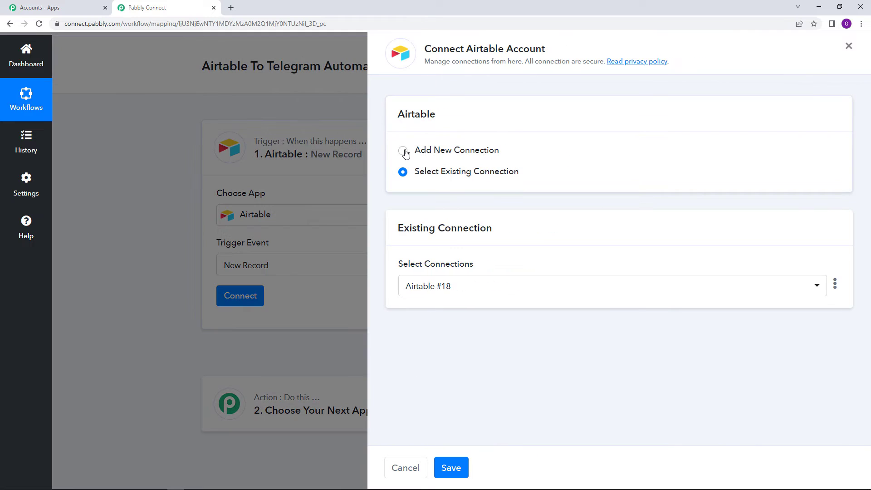
pyautogui.click(403, 151)
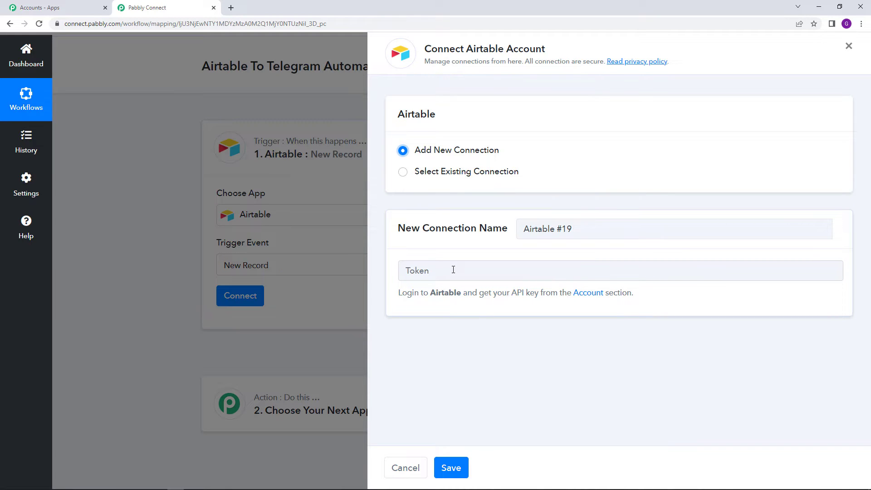
pyautogui.click(584, 298)
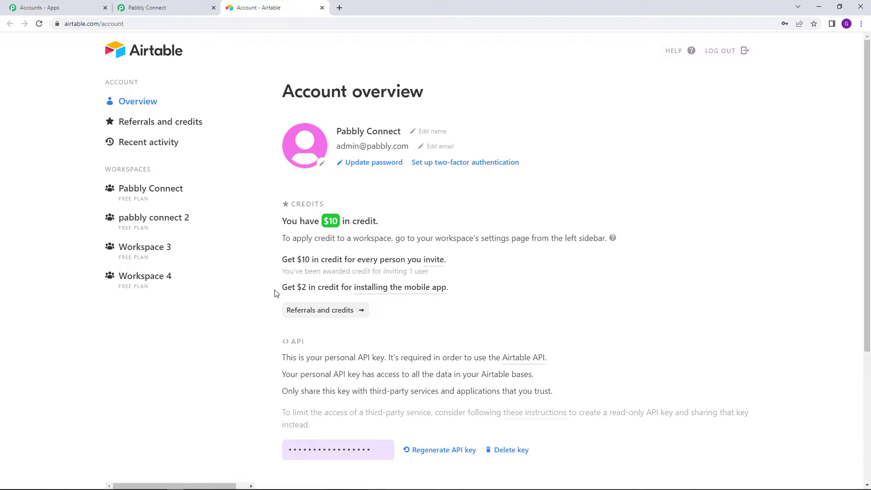
pyautogui.click(344, 452)
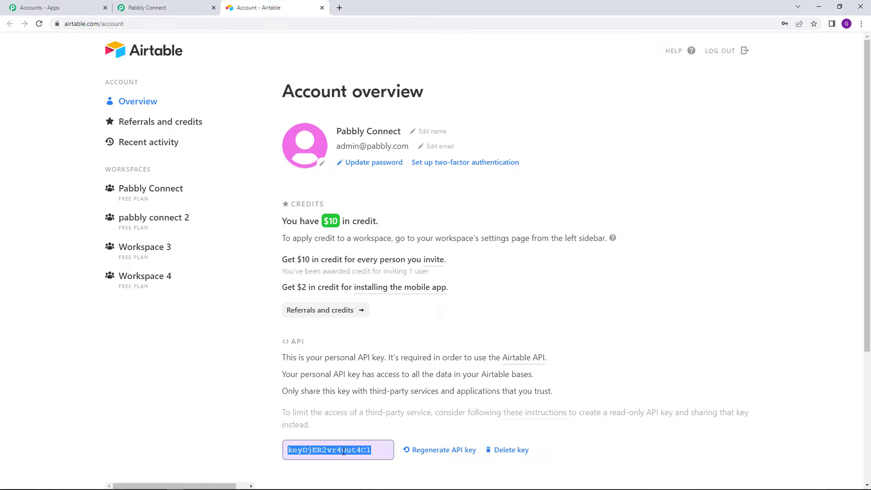
pyautogui.rightClick(344, 451)
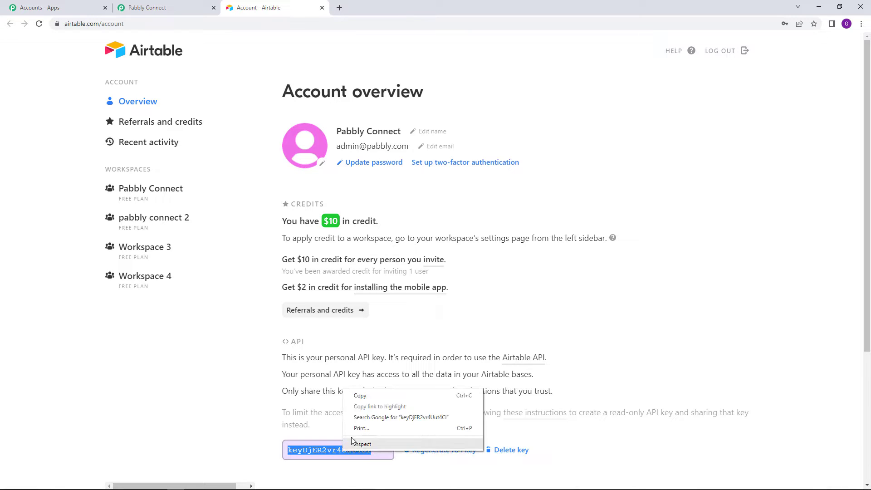
pyautogui.click(359, 396)
# Paste the API key as the token of the new Airtable connection in Pabbly Connect and save it.
pyautogui.click(152, 6)
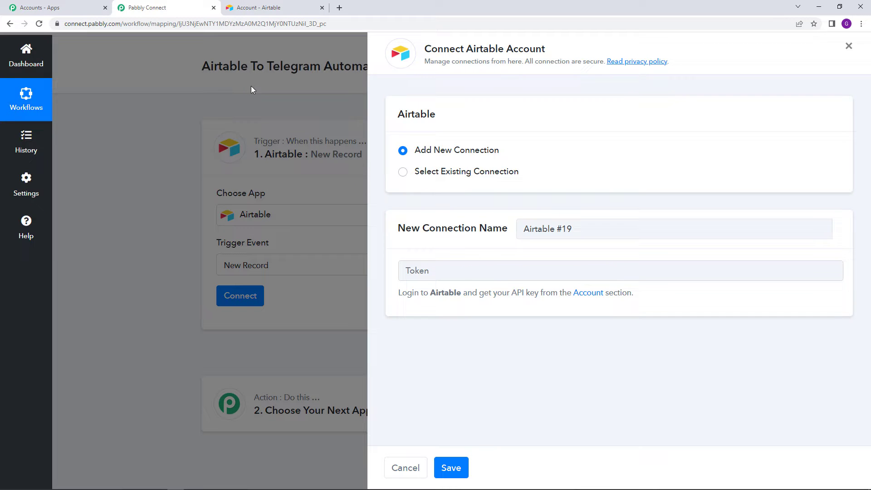
pyautogui.rightClick(454, 277)
pyautogui.click(492, 354)
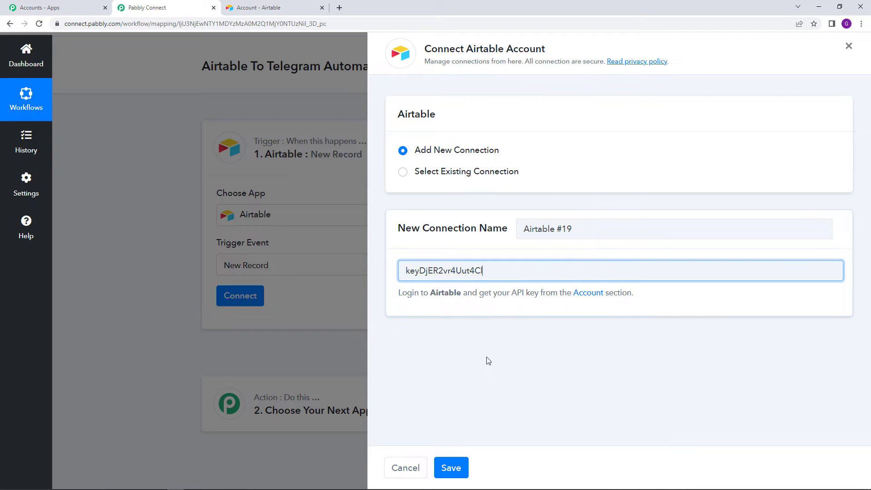
pyautogui.click(451, 467)
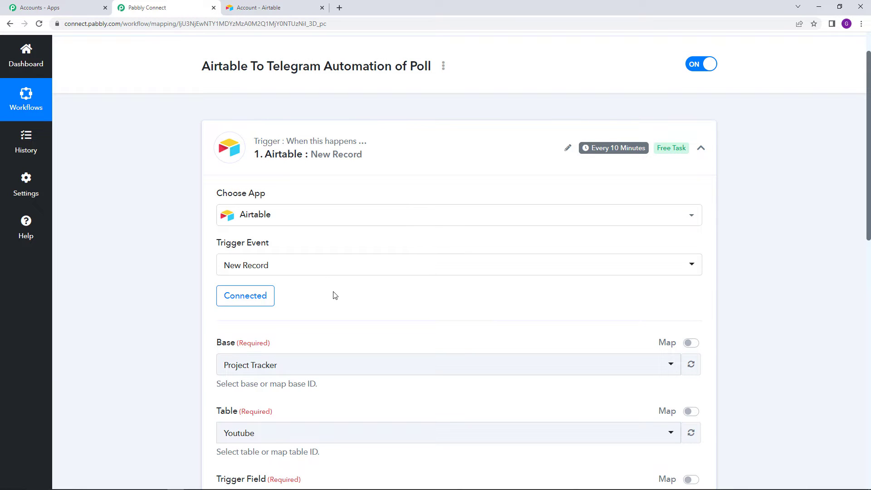
# Switch to Airtable and open the Telegram Poll base to examine its table's columns and record.
pyautogui.scroll(-3, 340, 292)
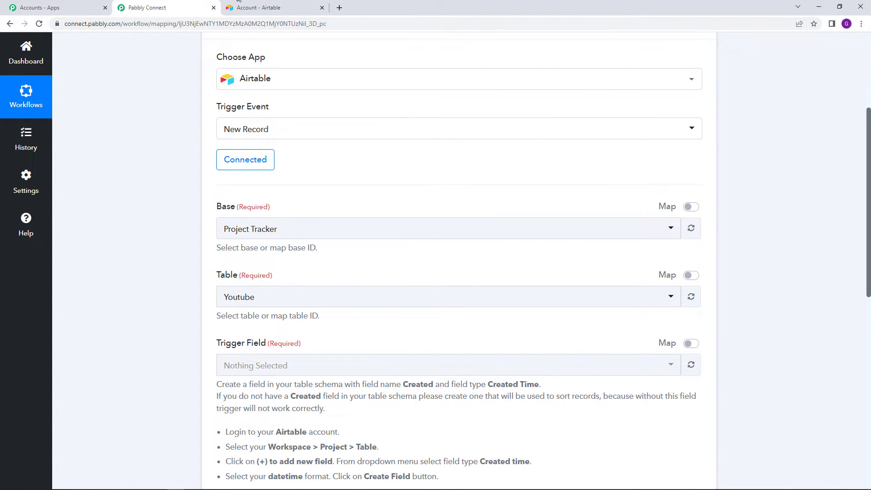
pyautogui.click(254, 8)
pyautogui.click(150, 58)
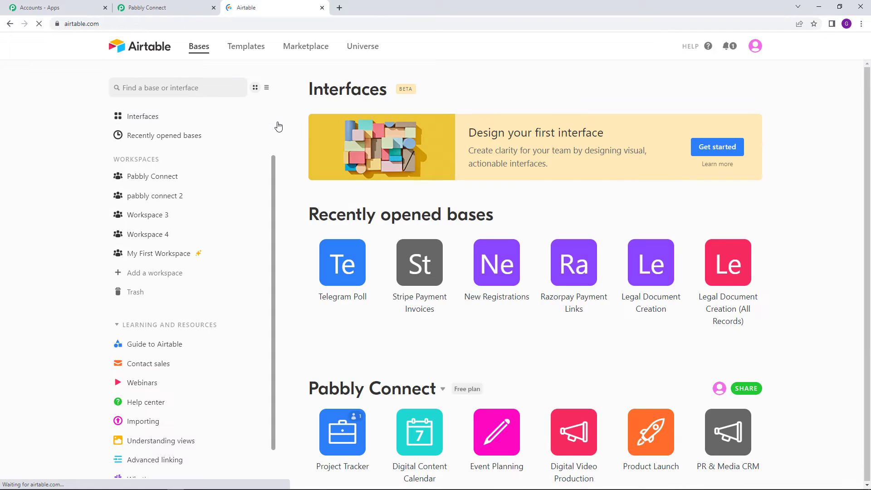
pyautogui.click(338, 284)
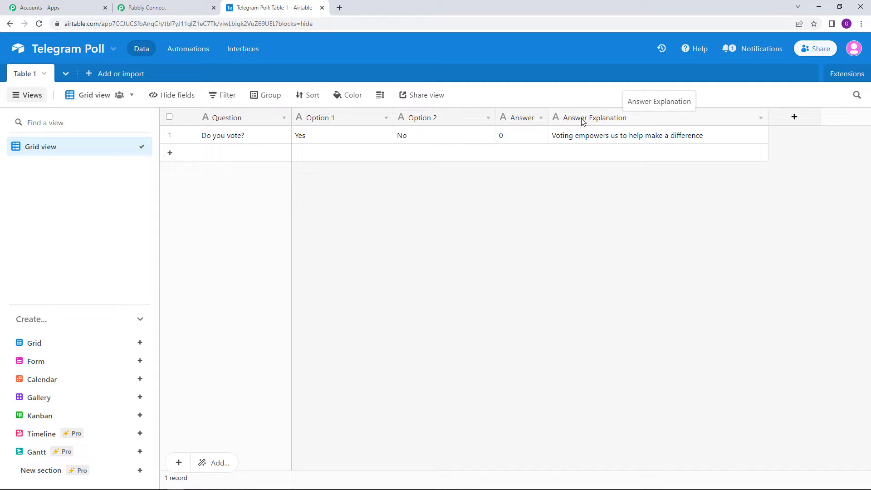
# Return to Pabbly Connect and set the trigger's base to the second Telegram Poll entry.
pyautogui.click(132, 6)
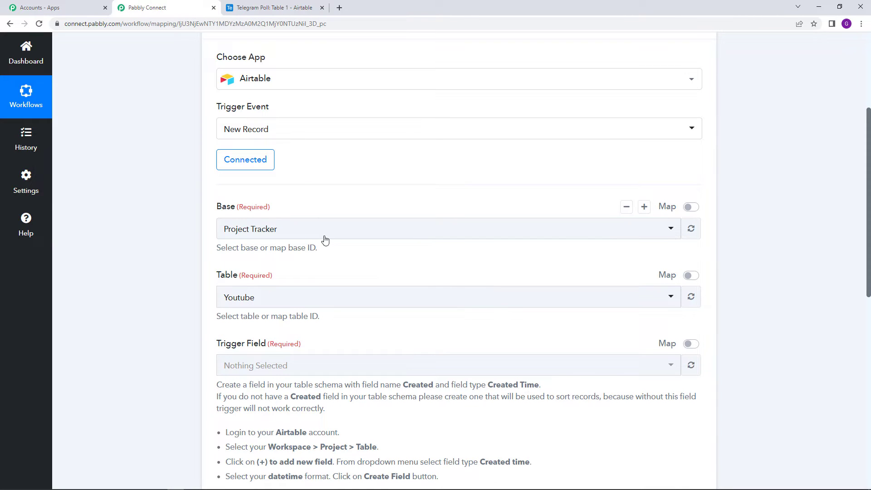
pyautogui.click(286, 233)
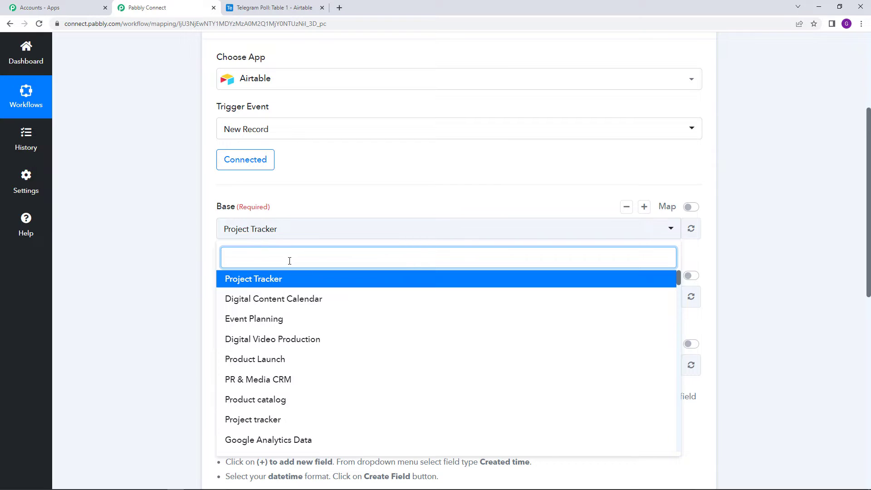
pyautogui.write('tele')
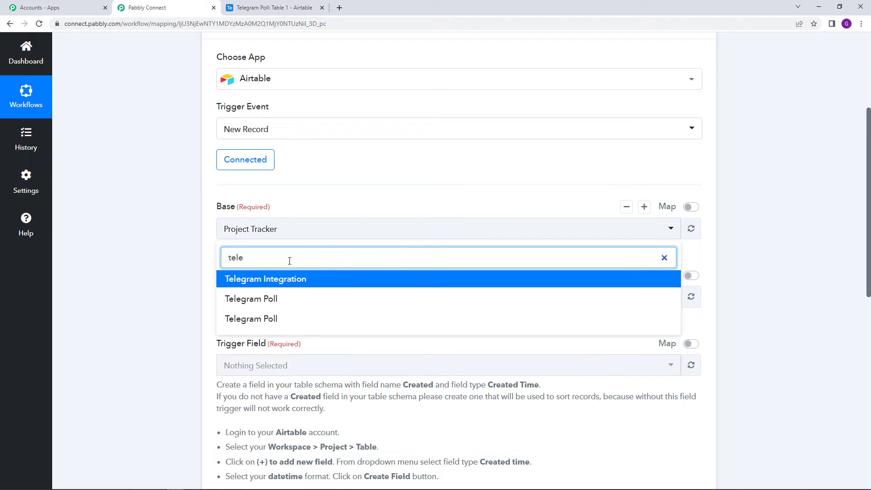
pyautogui.click(291, 318)
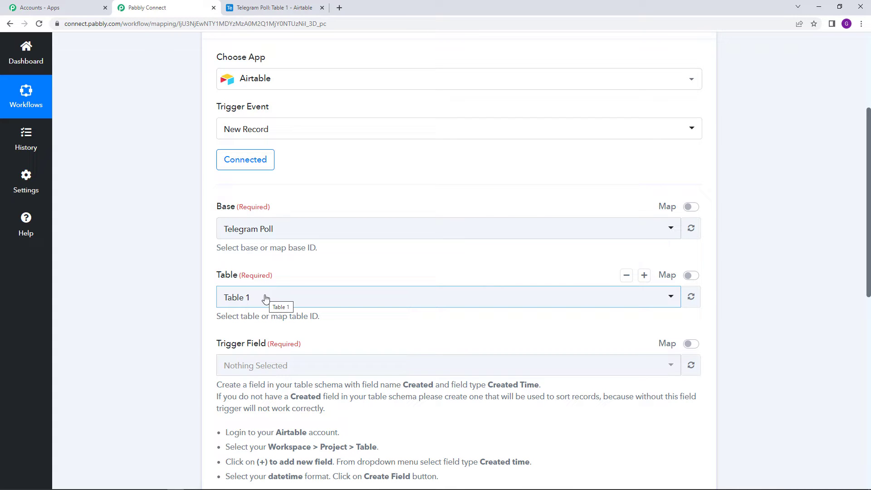
# Check the trigger's table choice and read the trigger field requirements, comparing them with the columns of the Airtable table.
pyautogui.click(266, 299)
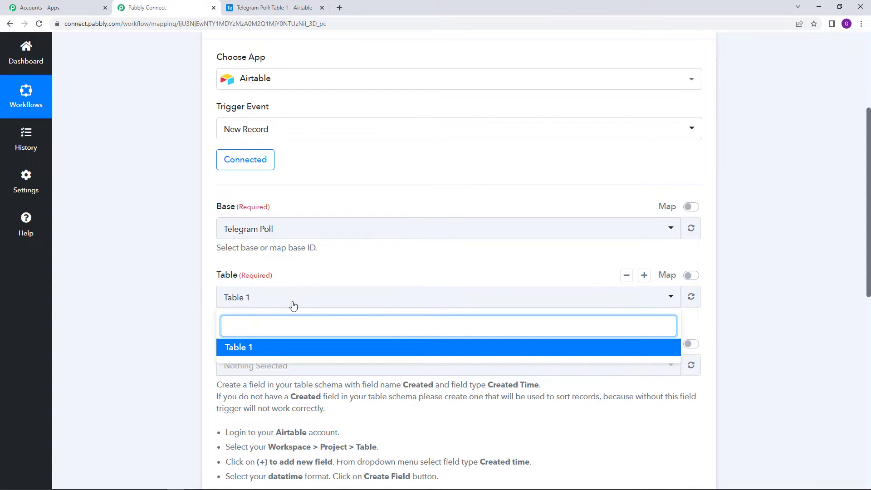
pyautogui.click(315, 273)
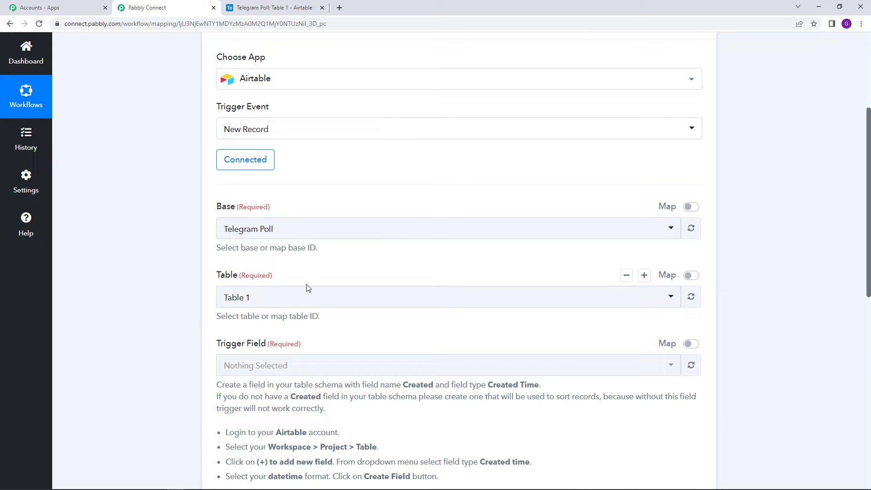
pyautogui.scroll(-2, 245, 295)
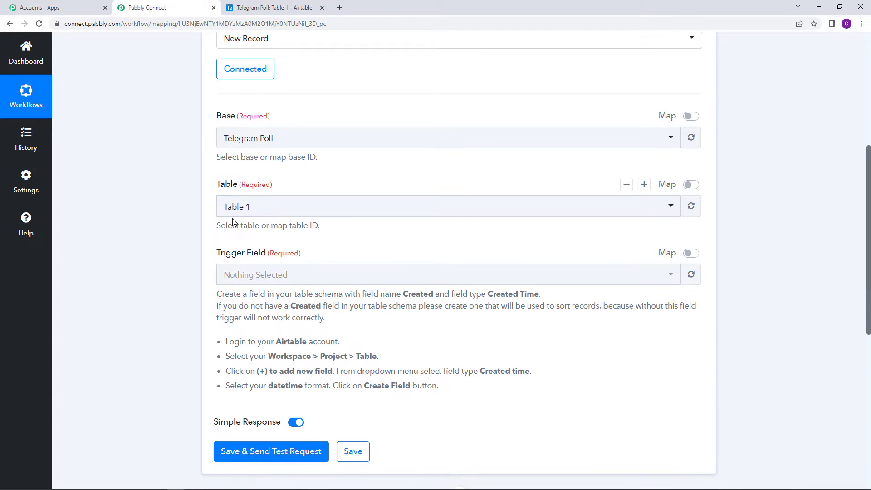
pyautogui.scroll(-1, 272, 225)
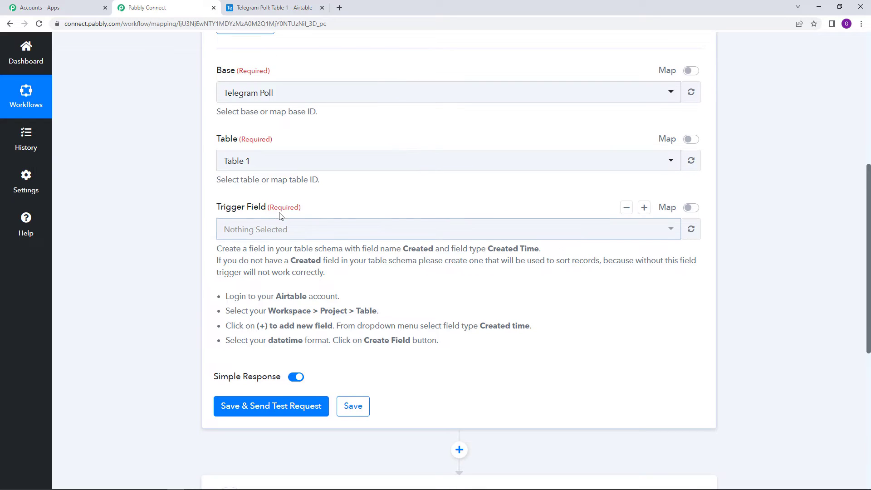
pyautogui.moveTo(268, 208); pyautogui.dragTo(306, 212)
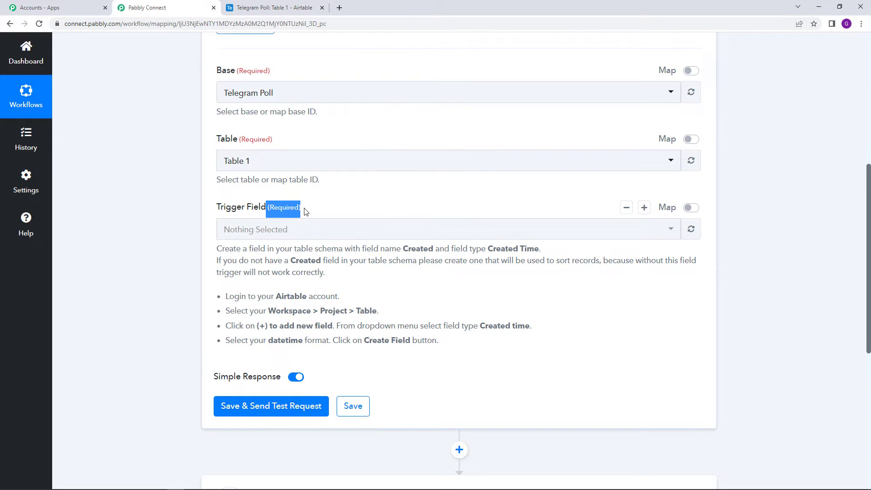
pyautogui.click(236, 213)
pyautogui.click(261, 7)
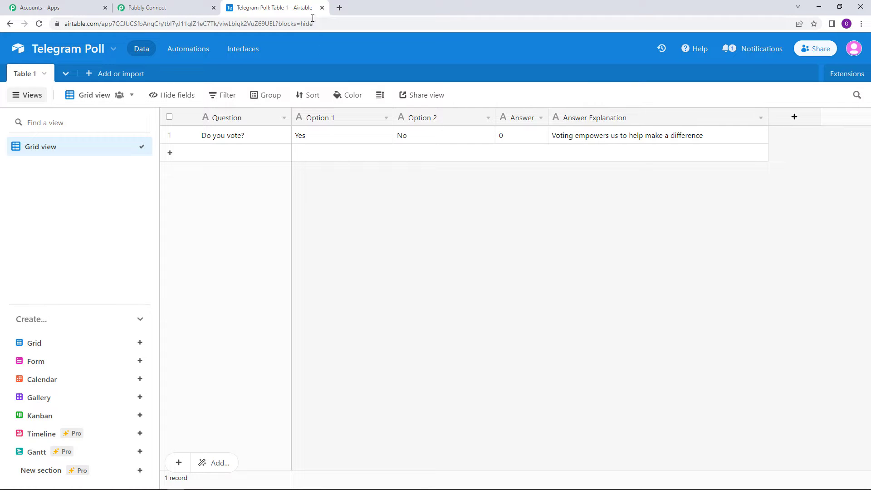
pyautogui.click(172, 7)
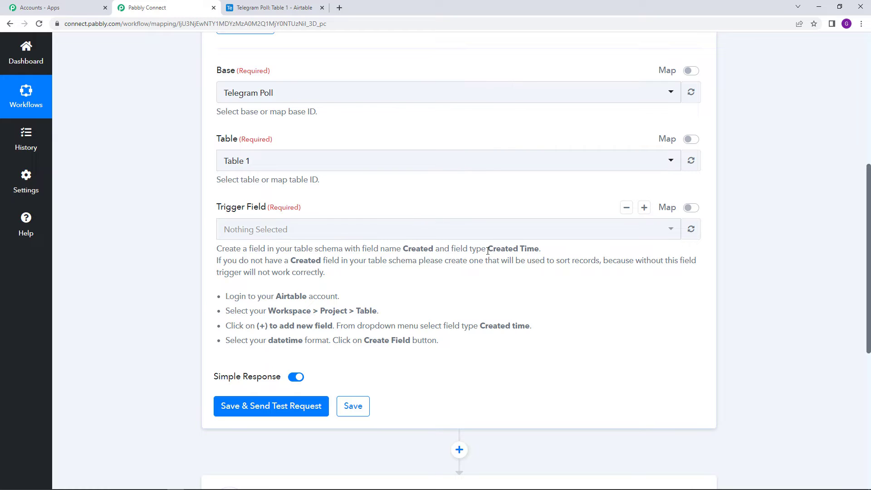
pyautogui.moveTo(488, 251); pyautogui.dragTo(542, 249)
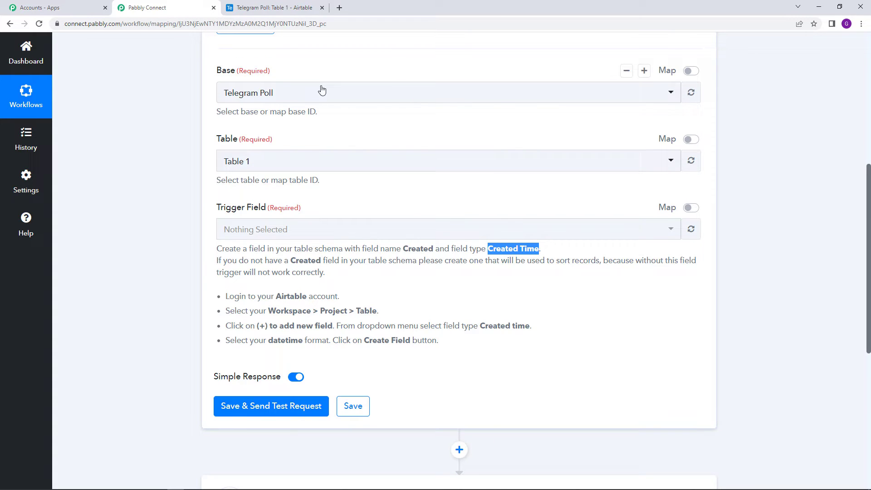
# Switch to Airtable and add a field named "created" of type Created time to Table 1 of the Telegram Poll base.
pyautogui.click(279, 8)
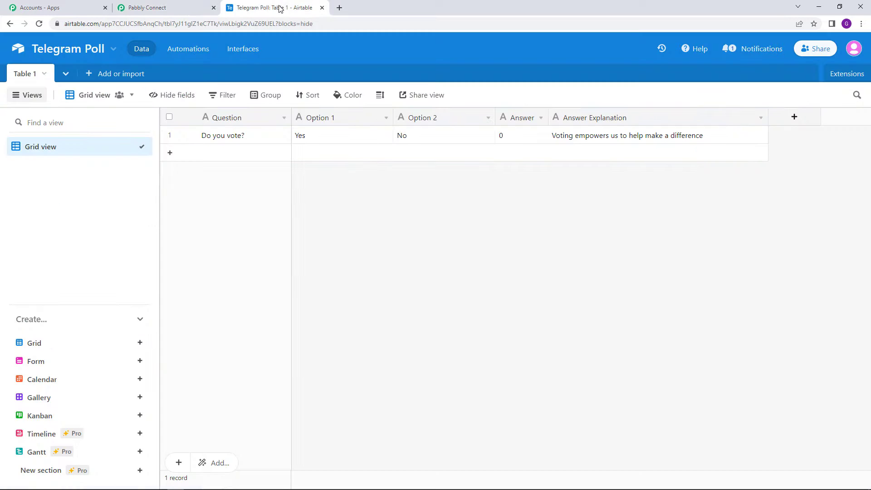
pyautogui.click(796, 120)
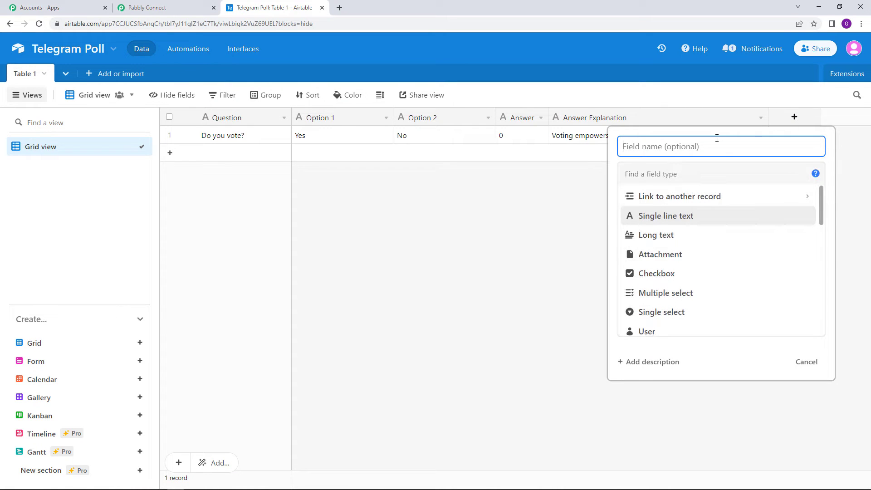
pyautogui.write('created')
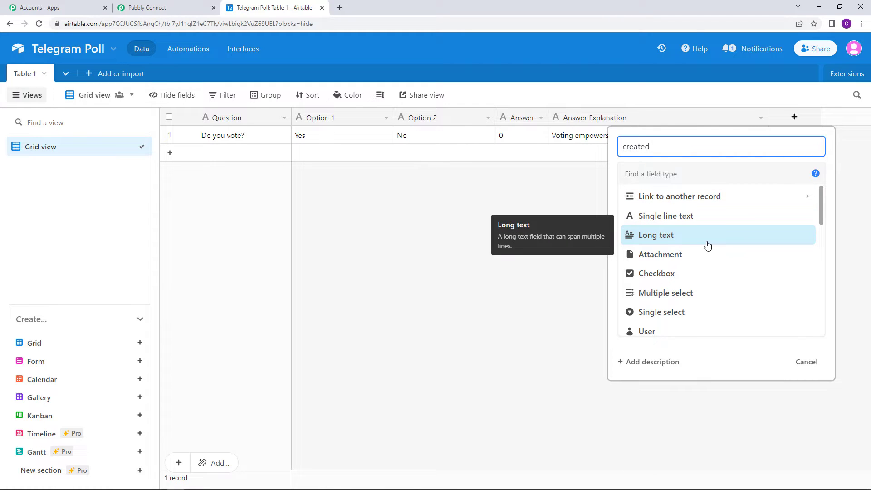
pyautogui.scroll(-8, 707, 245)
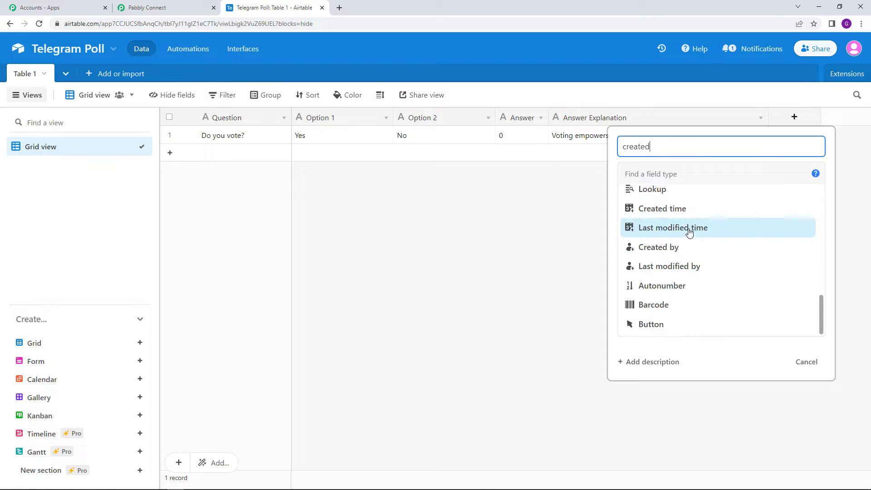
pyautogui.click(655, 210)
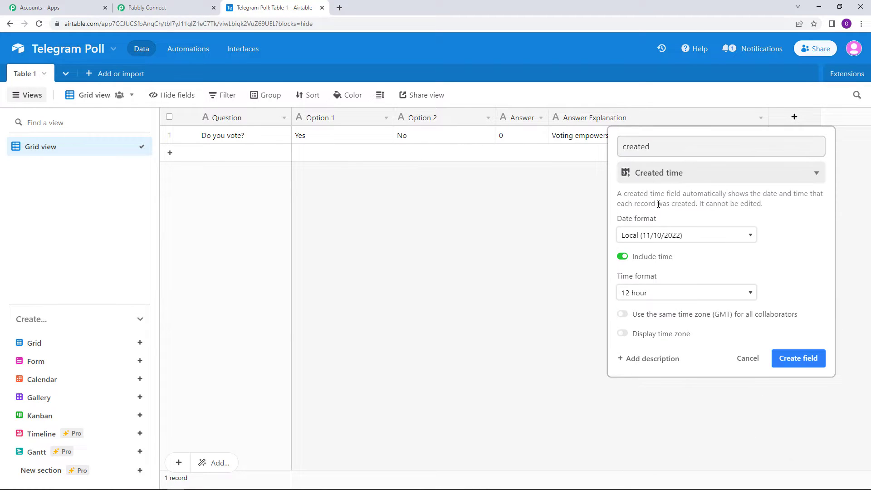
pyautogui.click(800, 361)
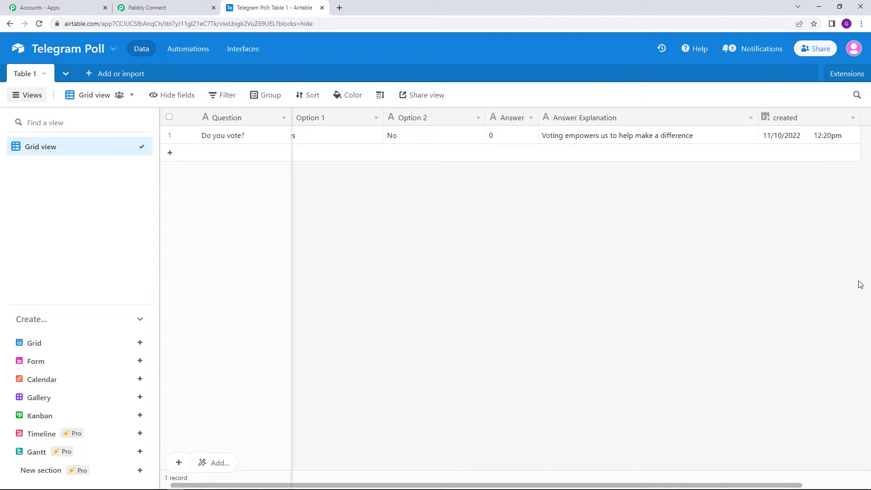
# Return to Pabbly Connect, refresh the trigger field options and set the trigger field to created.
pyautogui.click(161, 6)
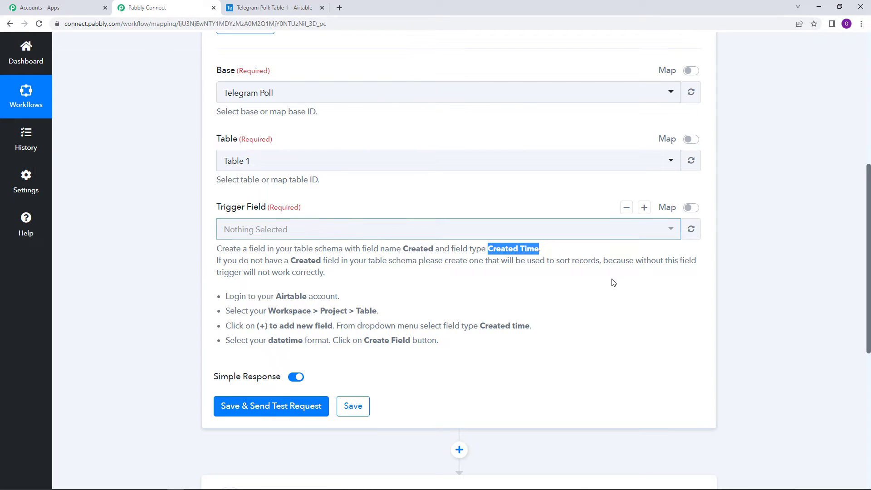
pyautogui.click(691, 230)
pyautogui.click(428, 284)
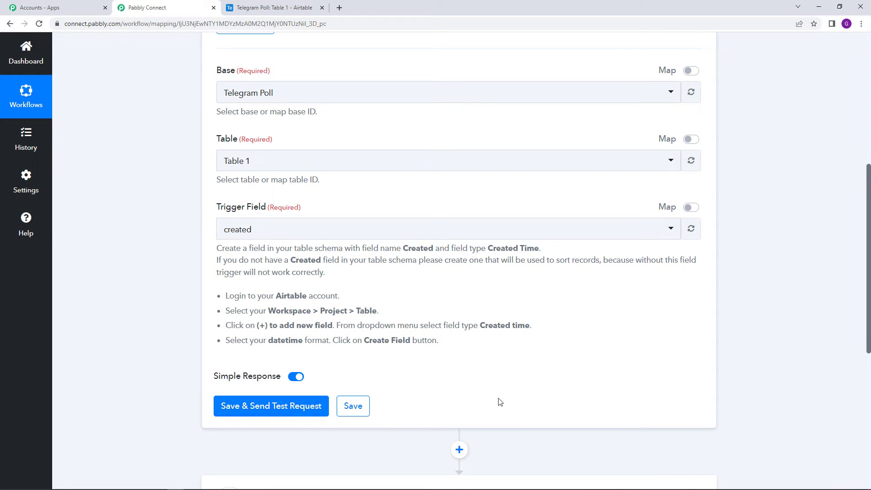
# Switch to Airtable, slightly narrow the Question column of Table 1 and select the record's Option 1 cell.
pyautogui.click(30, 2)
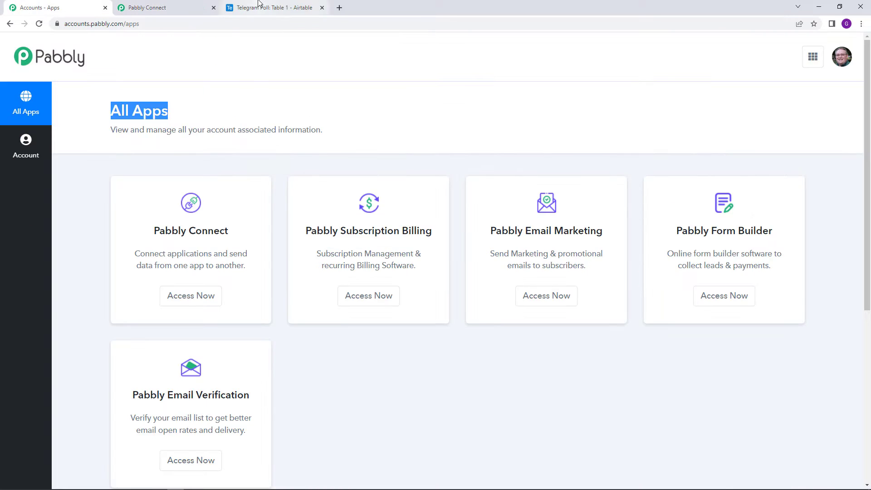
pyautogui.click(270, 7)
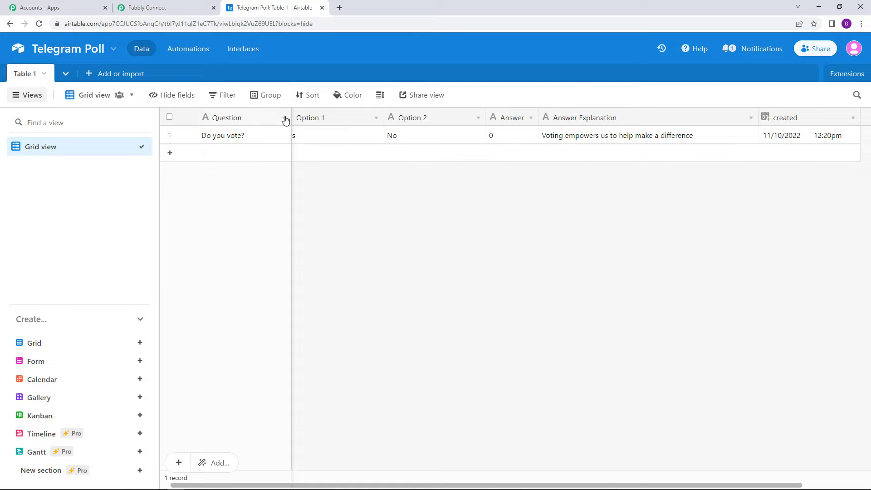
pyautogui.moveTo(292, 117); pyautogui.dragTo(286, 117)
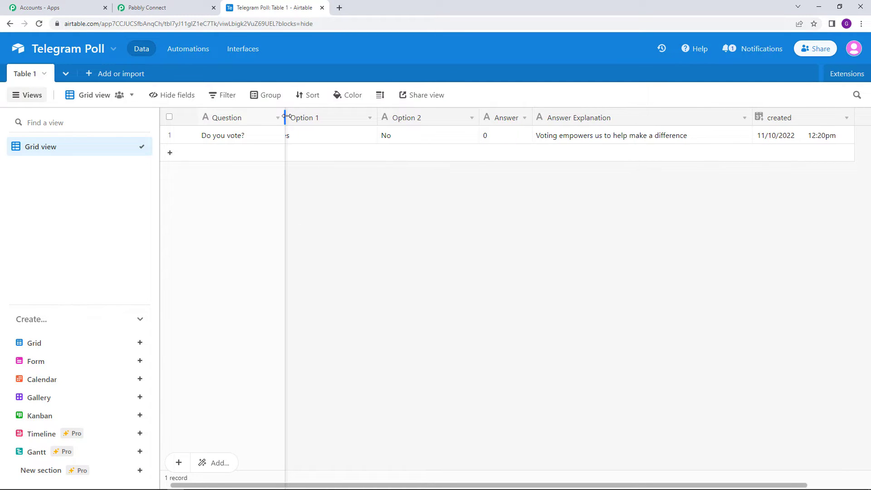
pyautogui.click(325, 131)
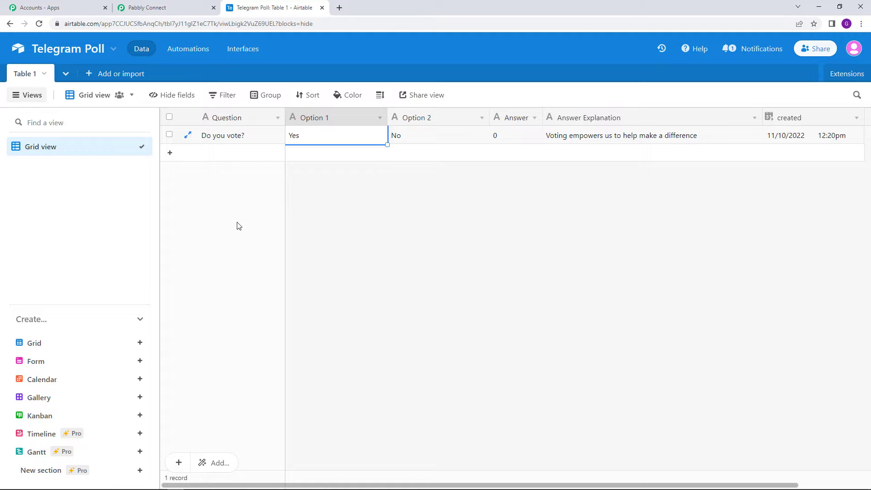
# Return to Pabbly Connect, save the Airtable trigger with a test request and examine the question, option, answer and created-time values received.
pyautogui.click(146, 7)
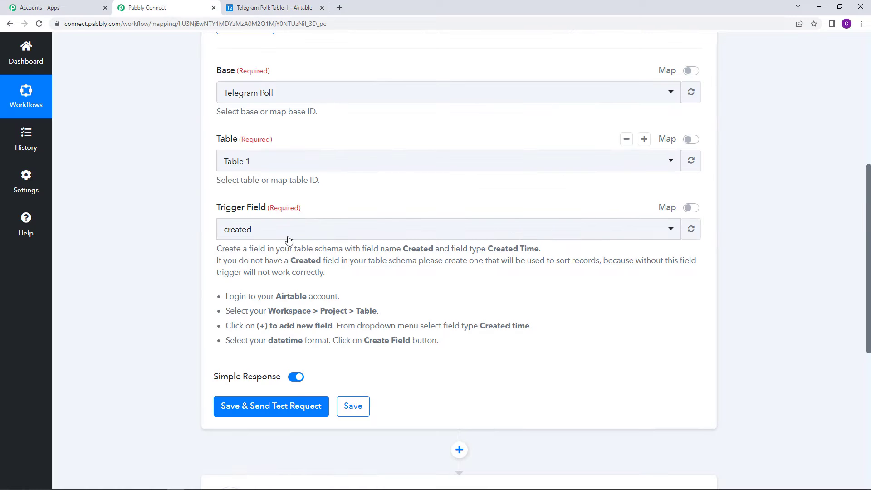
pyautogui.click(287, 405)
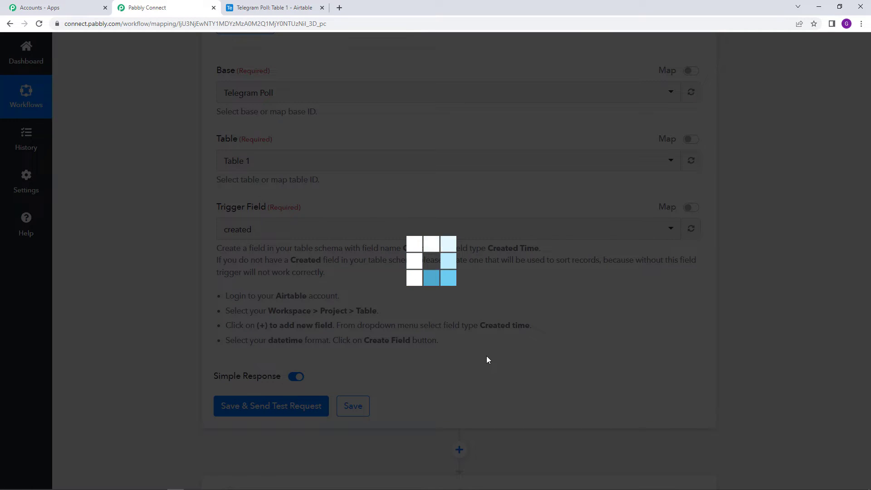
pyautogui.scroll(-7, 501, 352)
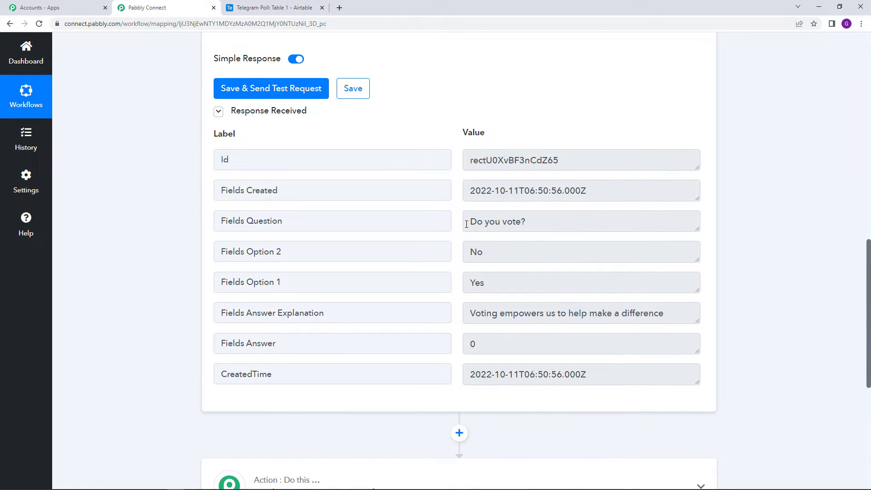
pyautogui.moveTo(471, 222); pyautogui.dragTo(534, 222)
pyautogui.moveTo(494, 277); pyautogui.dragTo(693, 317)
pyautogui.moveTo(512, 340); pyautogui.dragTo(424, 358)
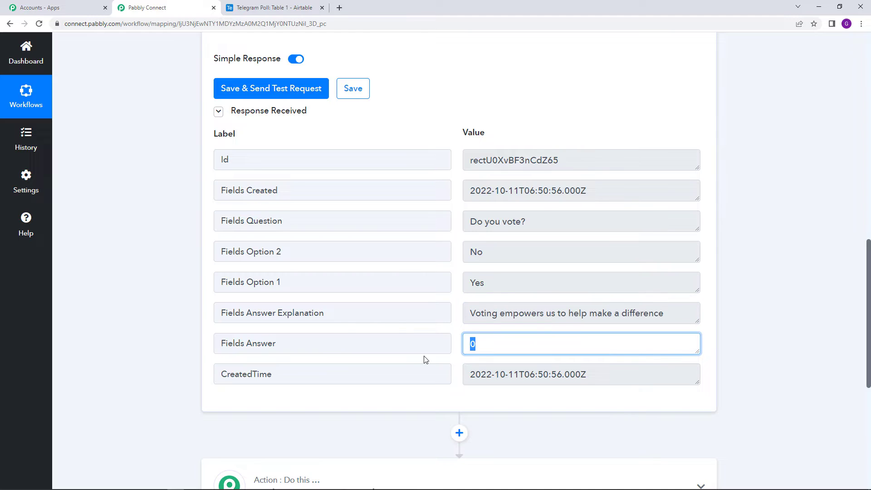
pyautogui.moveTo(600, 379); pyautogui.dragTo(549, 410)
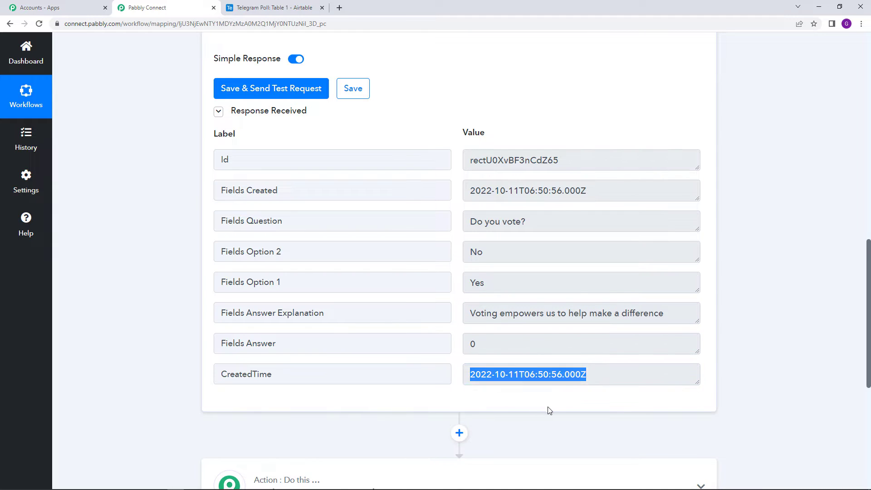
pyautogui.click(740, 283)
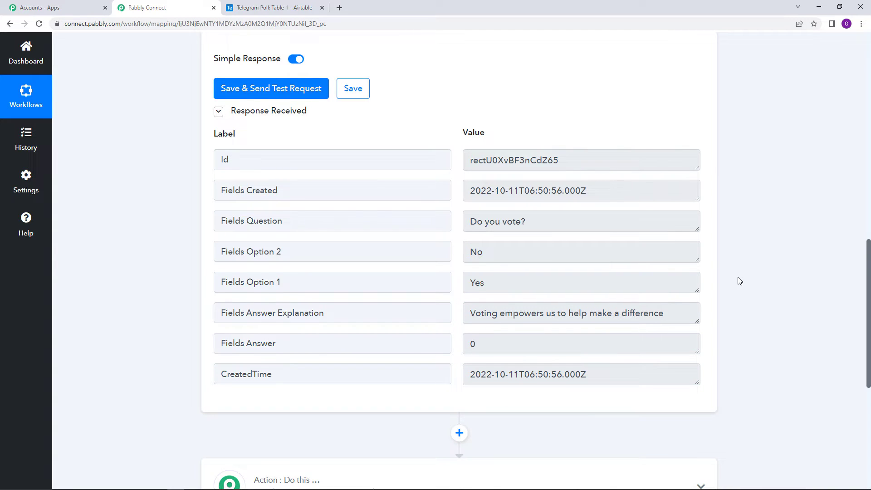
# Open the second workflow step, search the apps for "tele" and set Telegram Bot as the action app.
pyautogui.scroll(-2, 740, 281)
pyautogui.scroll(-2, 740, 281)
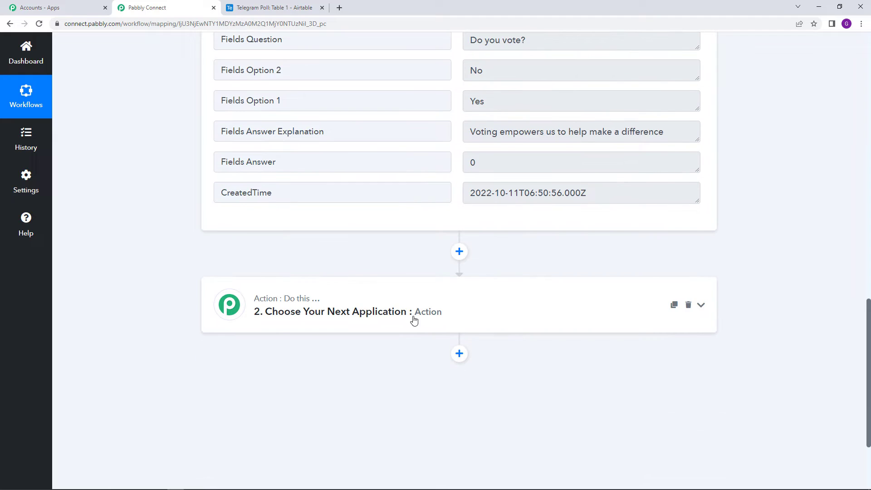
pyautogui.click(279, 327)
pyautogui.click(299, 279)
pyautogui.write('tele')
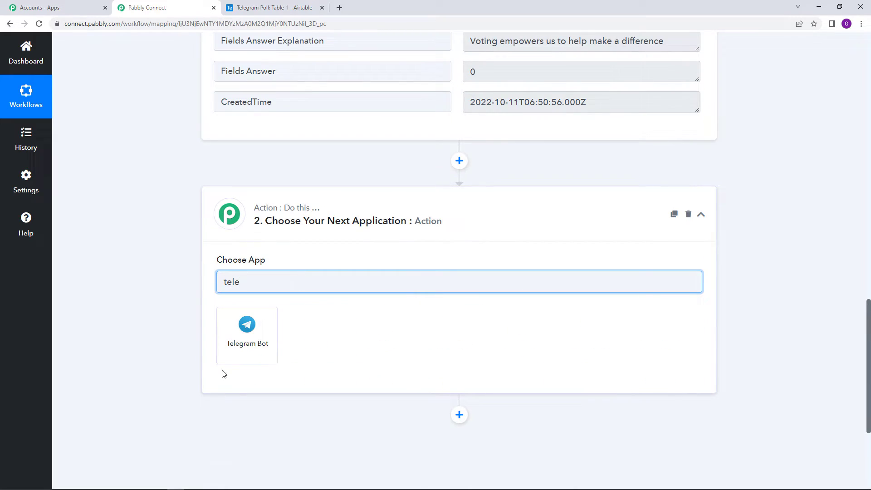
pyautogui.click(232, 344)
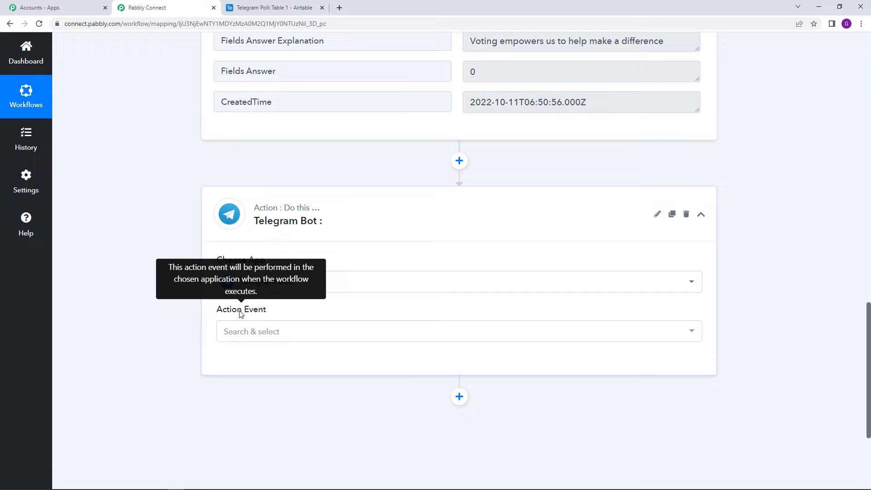
# Set the Telegram Bot action event to Send a Poll and open its account connection settings.
pyautogui.click(270, 333)
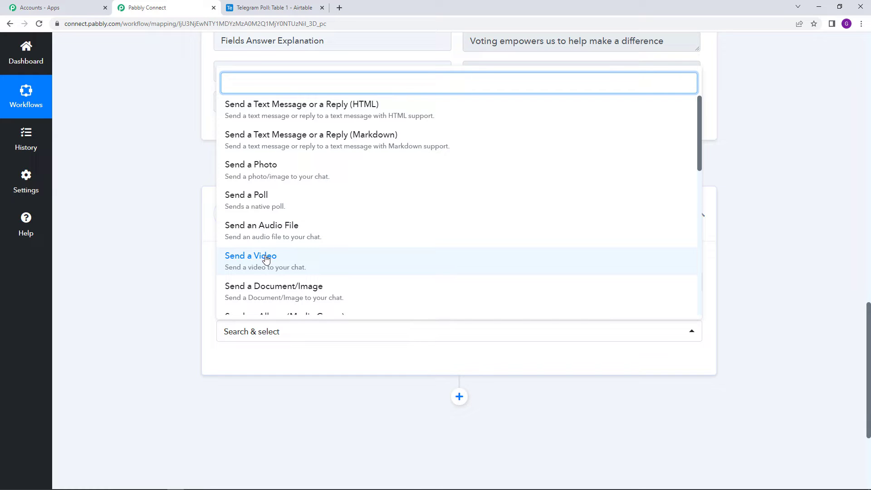
pyautogui.scroll(-5, 313, 231)
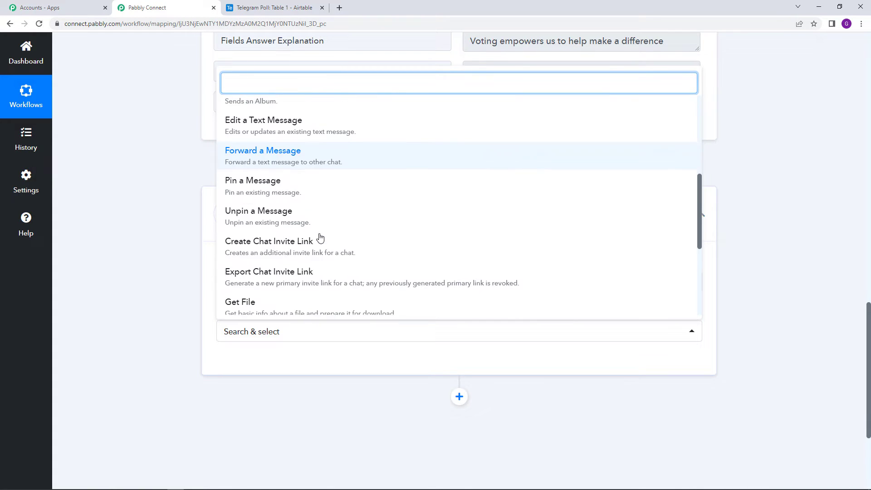
pyautogui.scroll(-5, 320, 237)
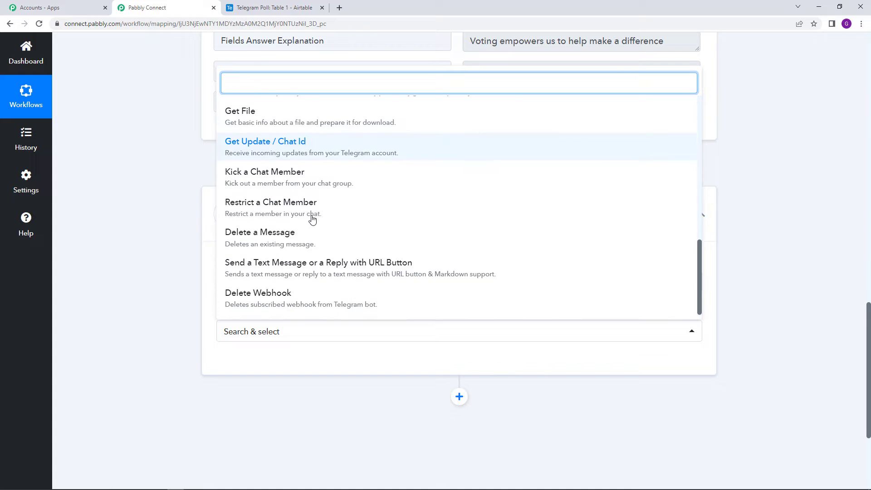
pyautogui.scroll(10, 313, 219)
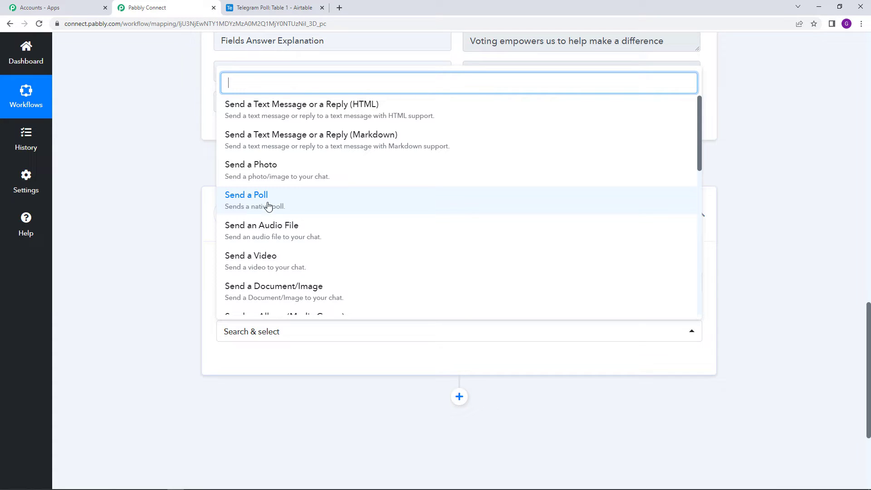
pyautogui.click(242, 203)
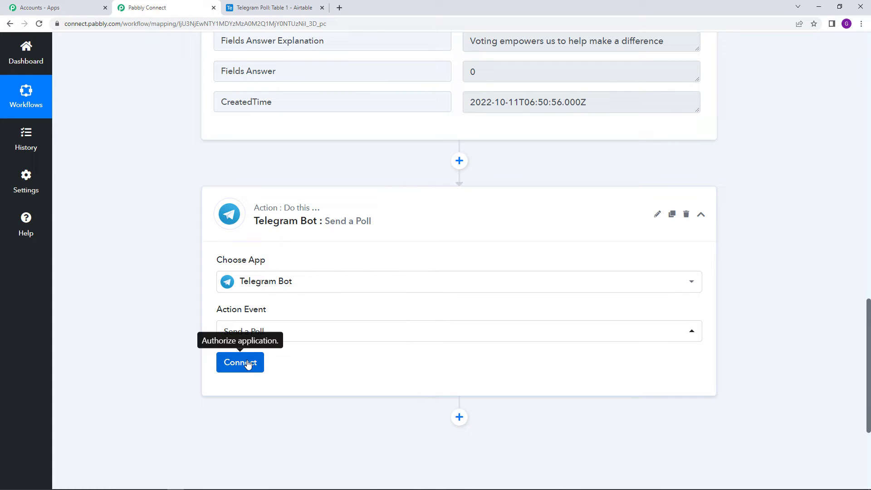
pyautogui.click(247, 365)
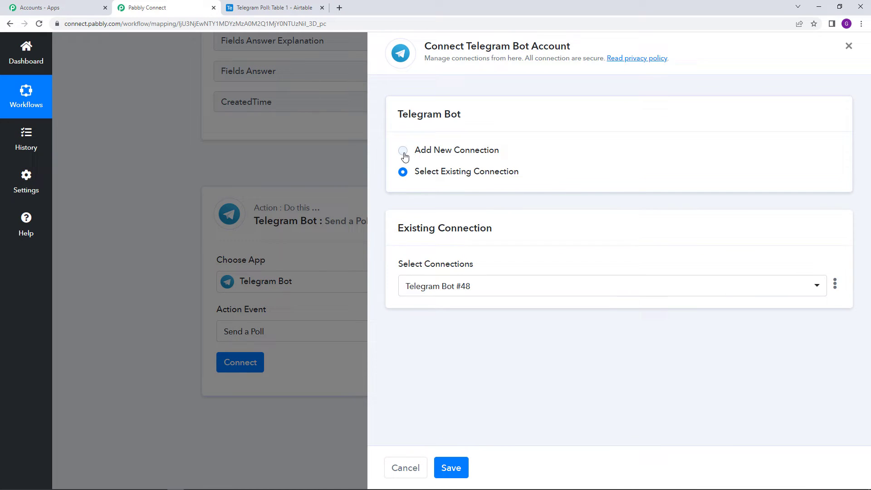
# Choose to add a new Telegram Bot connection, and open Telegram Web in a new browser tab by searching for "telegram login".
pyautogui.click(404, 151)
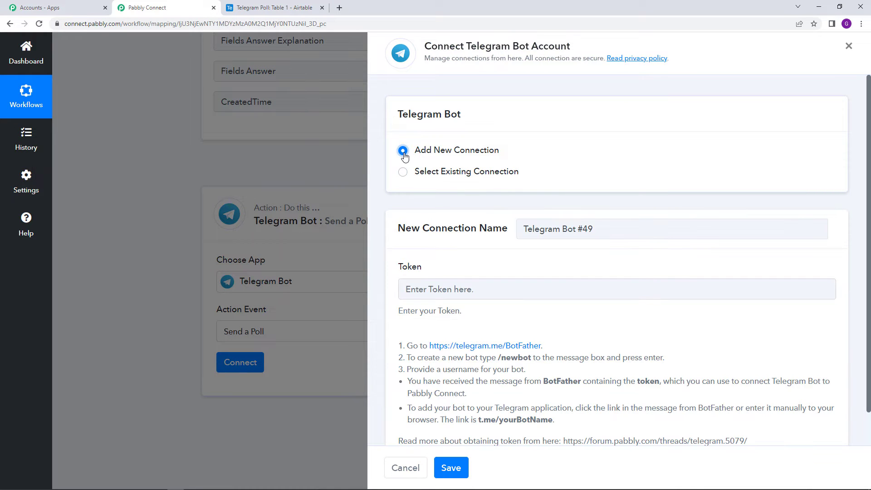
pyautogui.moveTo(401, 269); pyautogui.dragTo(422, 271)
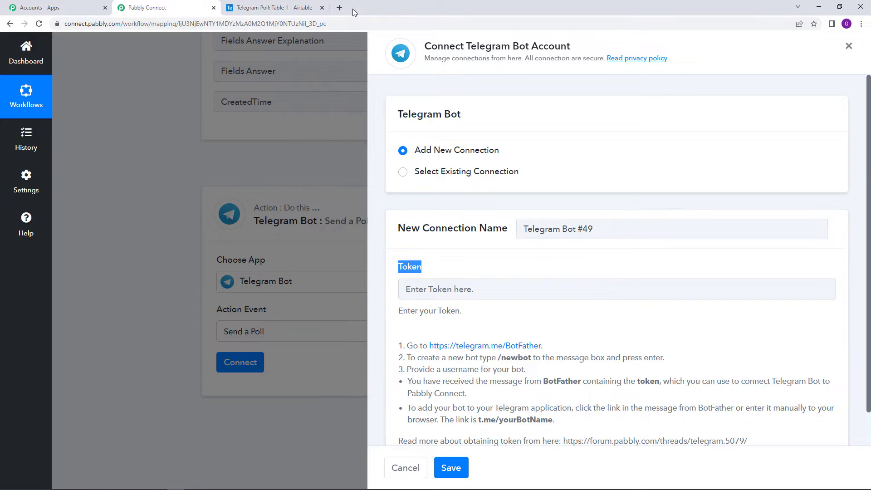
pyautogui.click(339, 8)
pyautogui.write('t')
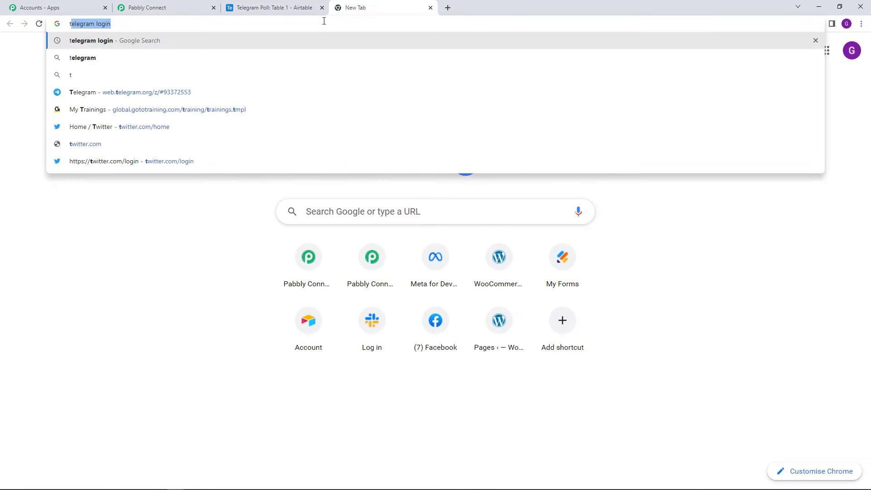
pyautogui.write('e')
pyautogui.click(250, 43)
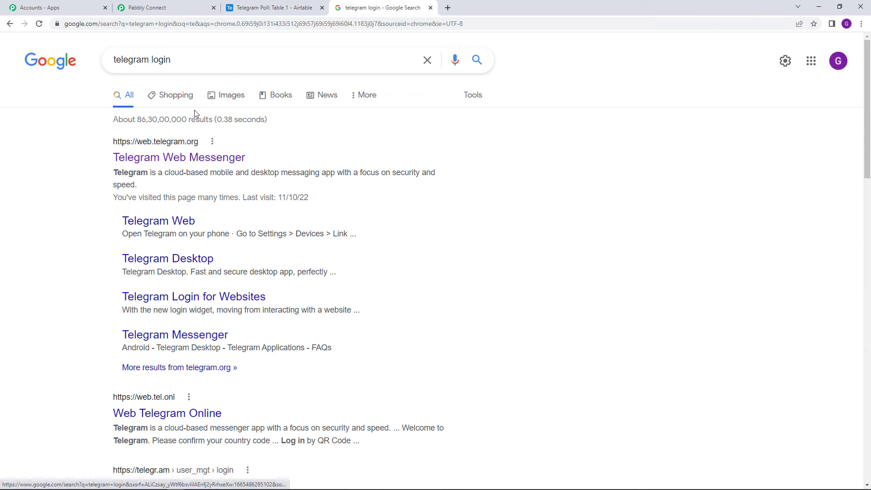
pyautogui.click(175, 159)
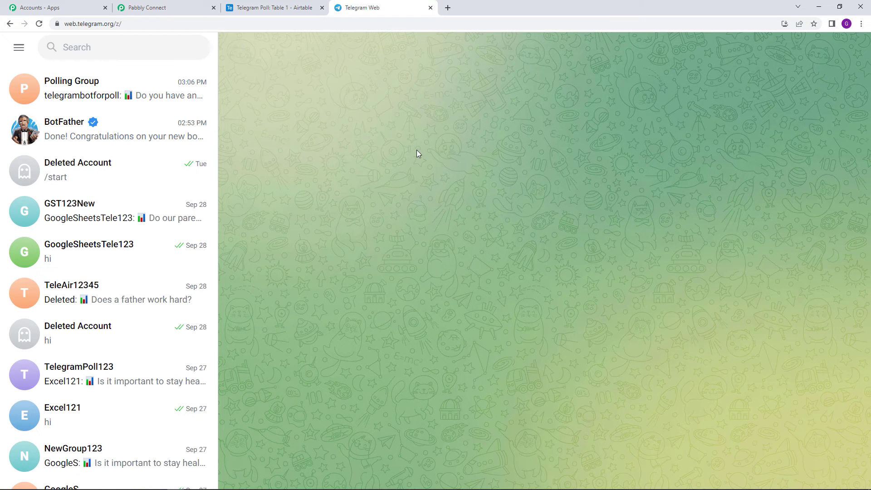
# Search the Telegram chats for "bot" and open the BotFather chat.
pyautogui.click(128, 49)
pyautogui.write('bot')
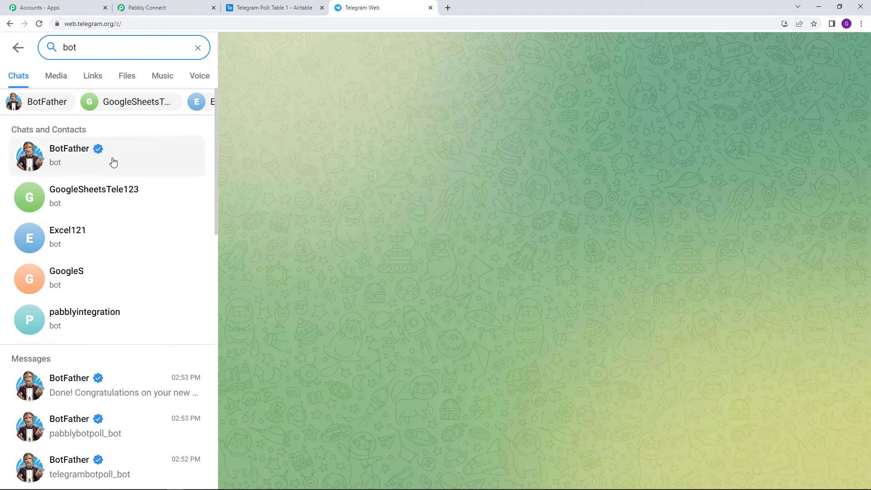
pyautogui.click(88, 167)
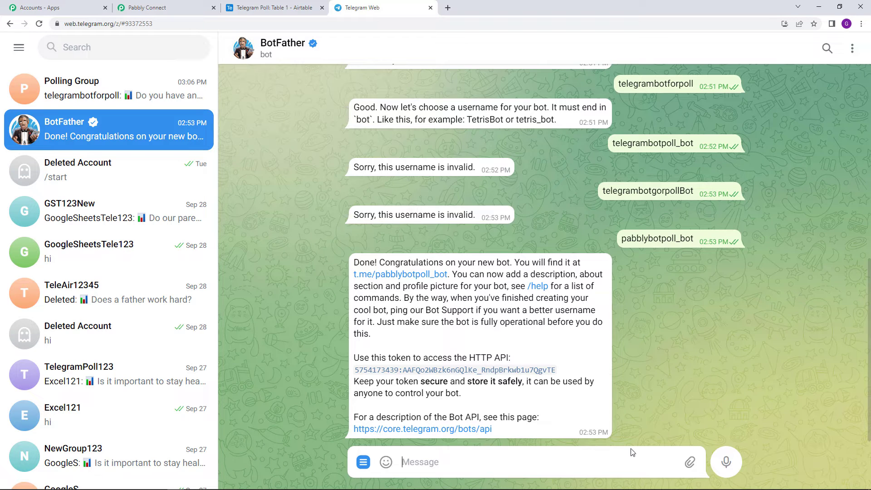
# Start a new bot with BotFather's /newbot command and send examplenamebot as its name.
pyautogui.write('/')
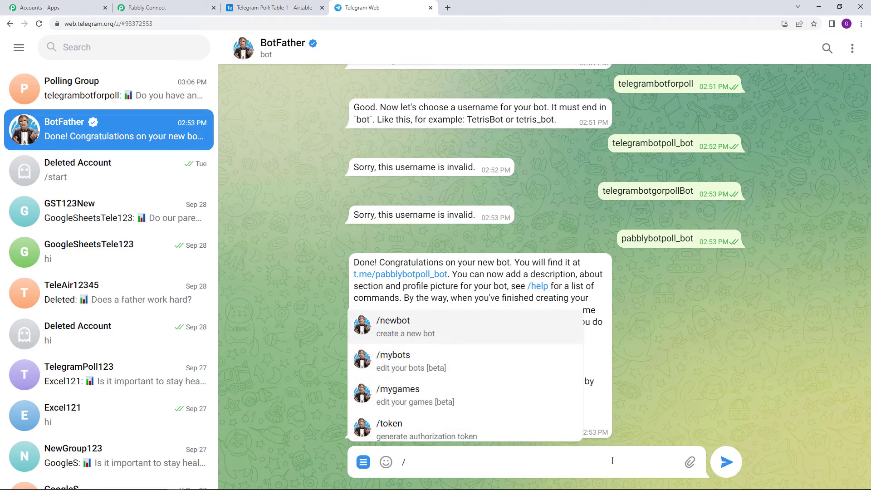
pyautogui.write('new')
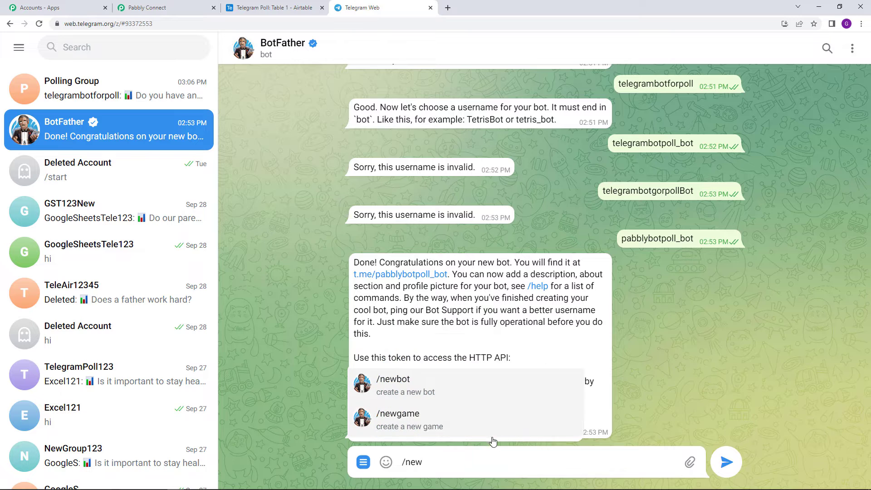
pyautogui.click(453, 389)
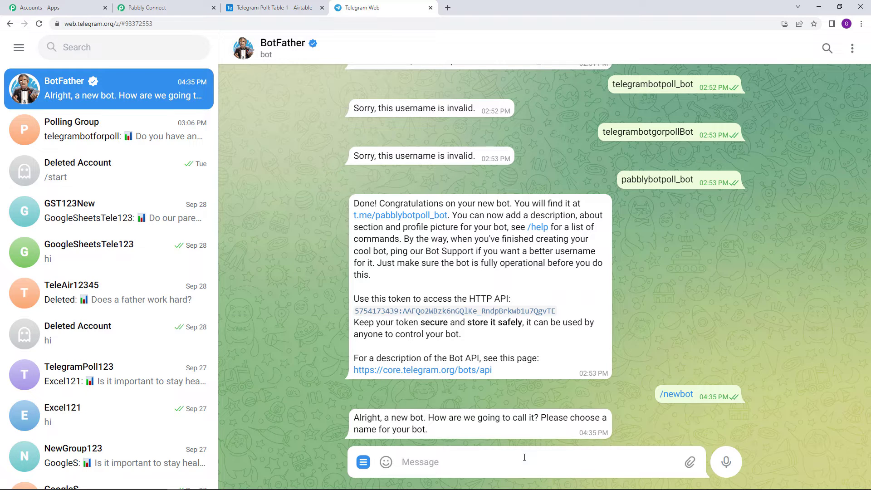
pyautogui.write('examplenamebot')
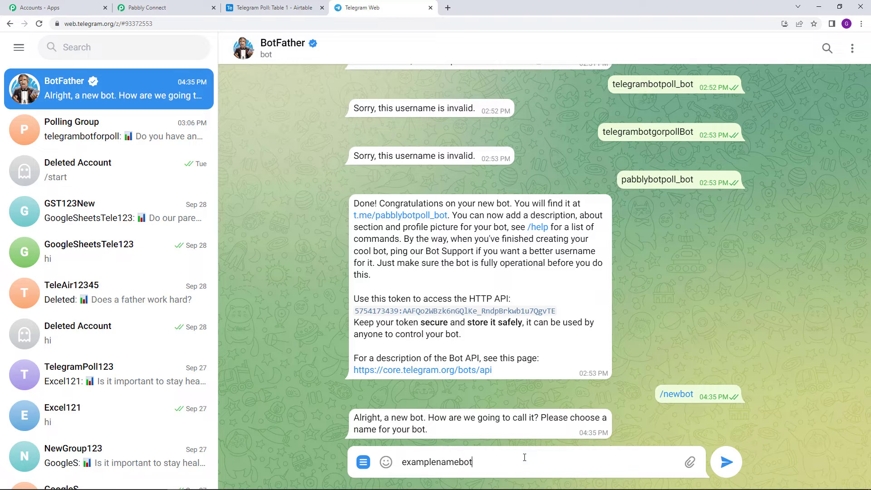
pyautogui.press('Return')
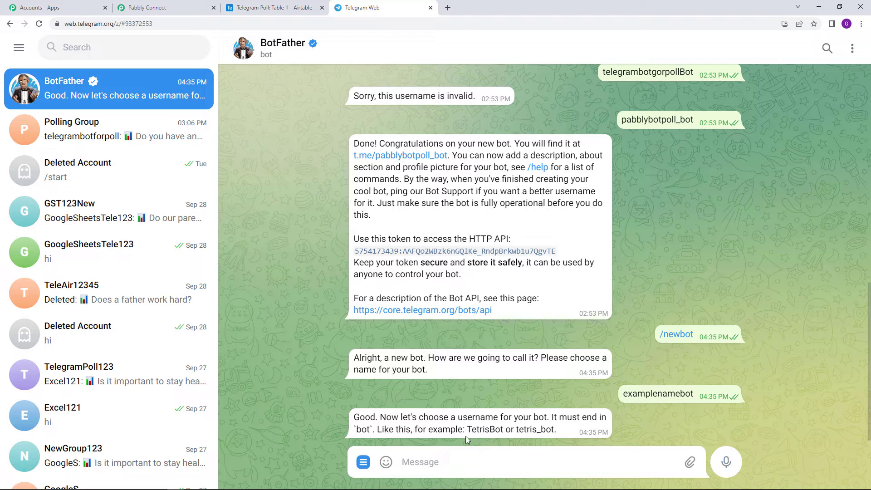
# Copy the sample username tetris_bot from BotFather's reply into the message field.
pyautogui.moveTo(467, 430); pyautogui.dragTo(558, 431)
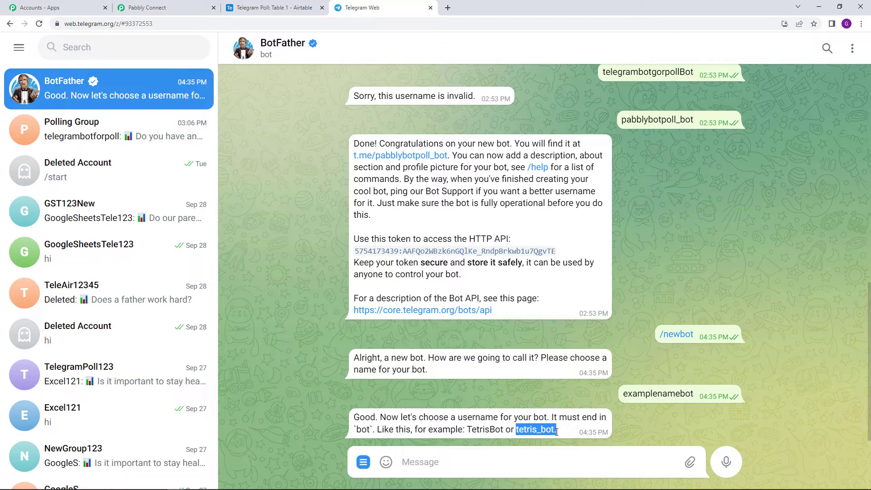
pyautogui.moveTo(368, 431); pyautogui.dragTo(353, 431)
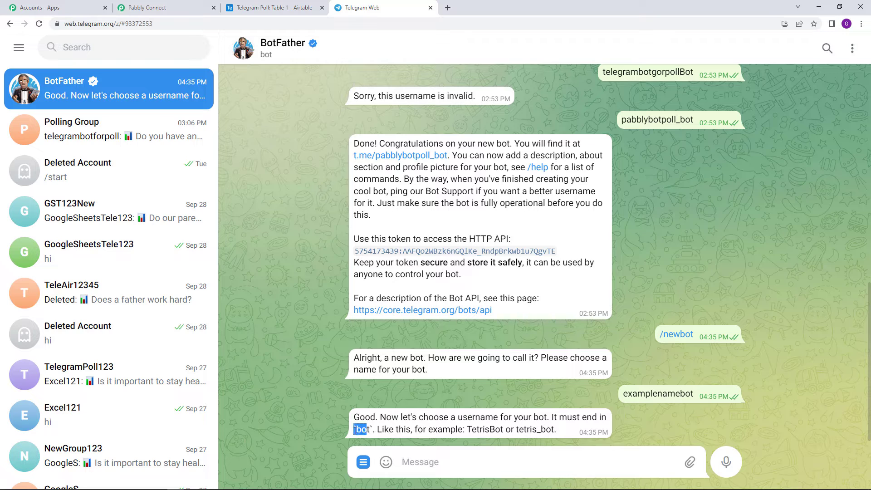
pyautogui.moveTo(517, 431); pyautogui.dragTo(554, 432)
pyautogui.rightClick(545, 430)
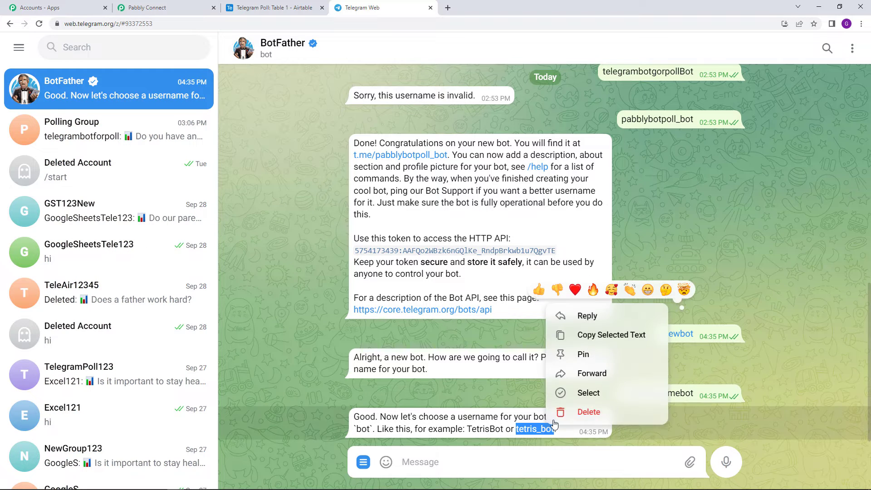
pyautogui.click(579, 334)
pyautogui.rightClick(529, 457)
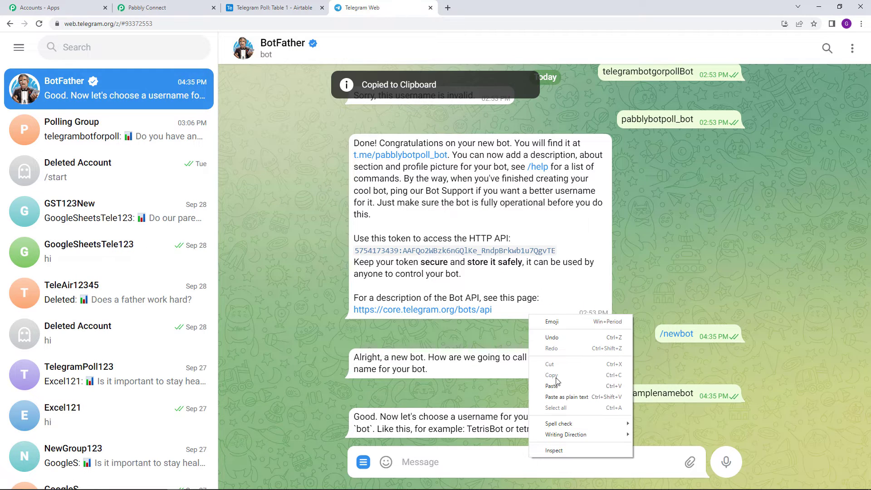
pyautogui.click(559, 386)
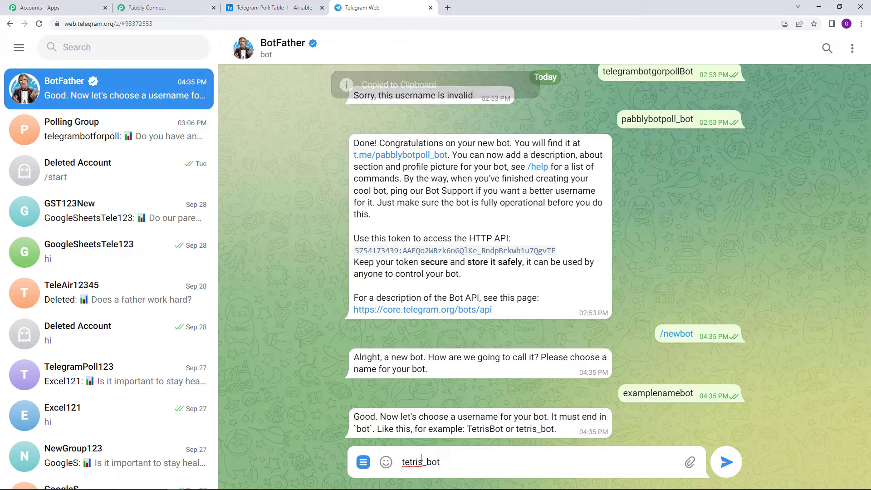
# Try to register the bot under the username telegrampollbotnew_bot by replacing the "tetris" part of the draft message and sending it.
pyautogui.click(422, 463)
pyautogui.press('BackSpace')
pyautogui.press('BackSpace')
pyautogui.press('BackSpace')
pyautogui.press('BackSpace')
pyautogui.press('BackSpace')
pyautogui.press('BackSpace')
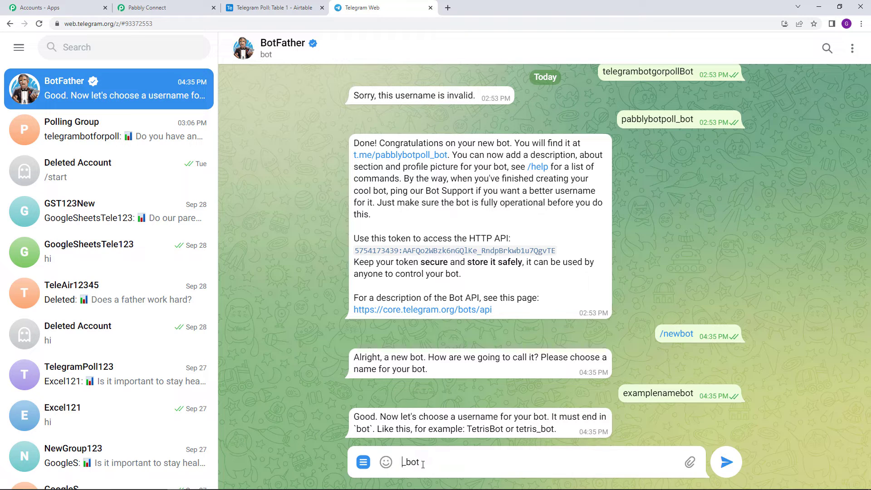
pyautogui.write('telegrampollbotnew')
pyautogui.press('Return')
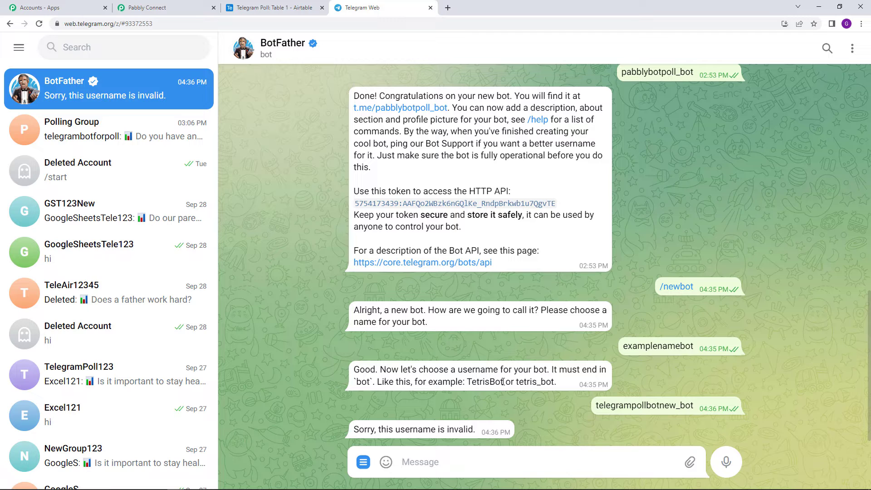
# Copy the sample username TetrisBot from BotFather's message into the message field.
pyautogui.moveTo(499, 382); pyautogui.dragTo(468, 381)
pyautogui.click(468, 381)
pyautogui.doubleClick(468, 381)
pyautogui.rightClick(468, 381)
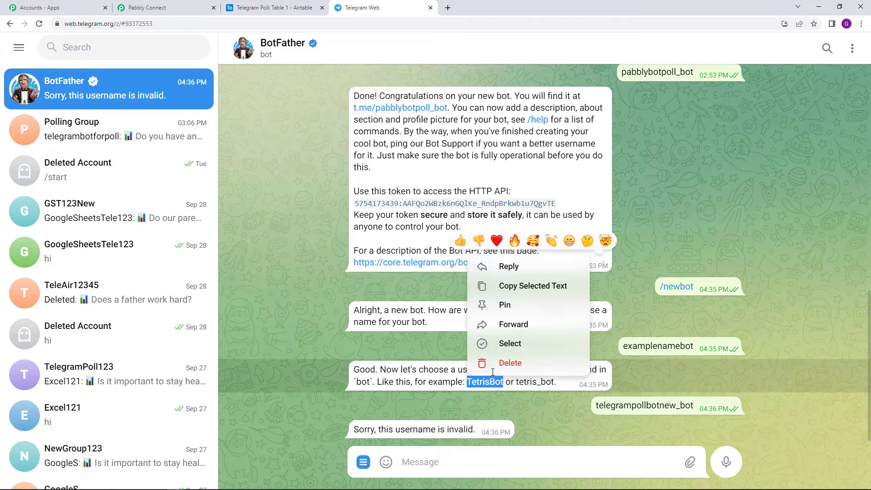
pyautogui.click(504, 284)
pyautogui.rightClick(527, 454)
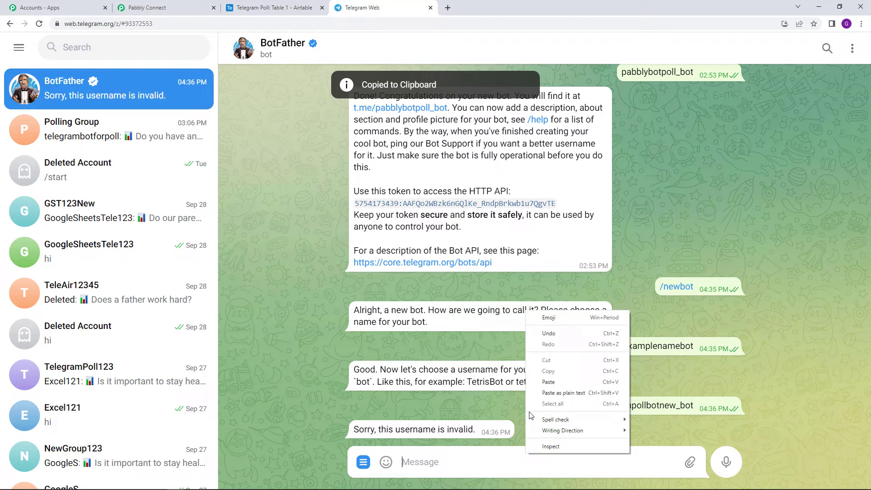
pyautogui.click(549, 381)
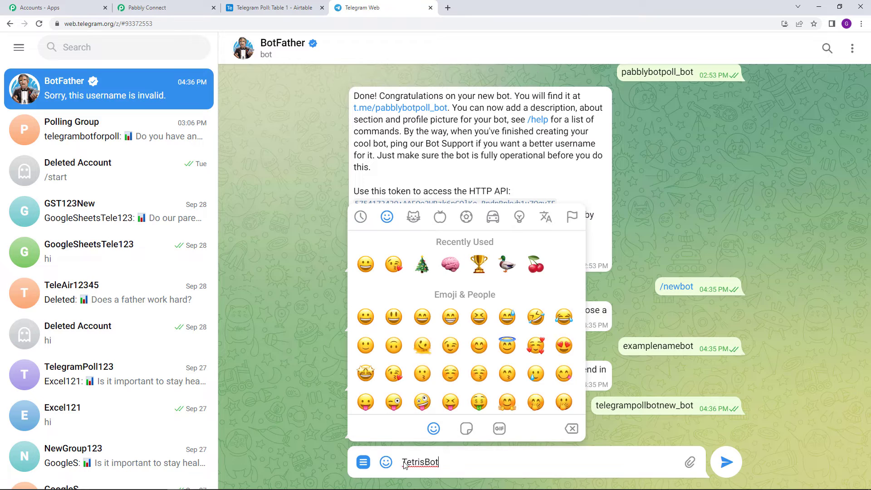
# Replace "Tetris" in the draft message with Pabblynewbot and send PabblynewbotBot as the bot's username.
pyautogui.moveTo(407, 463); pyautogui.dragTo(423, 463)
pyautogui.click(419, 462)
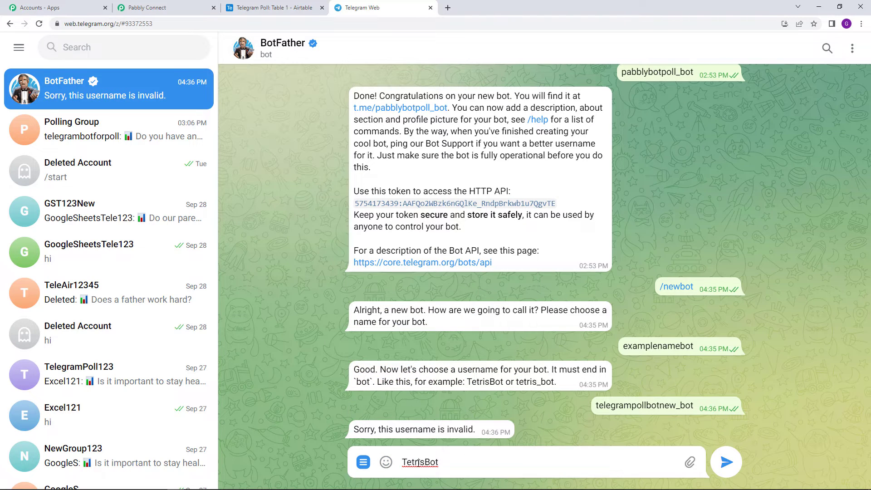
pyautogui.hotkey('shift', 'Home')
pyautogui.press('BackSpace')
pyautogui.write('Pabblynewbot')
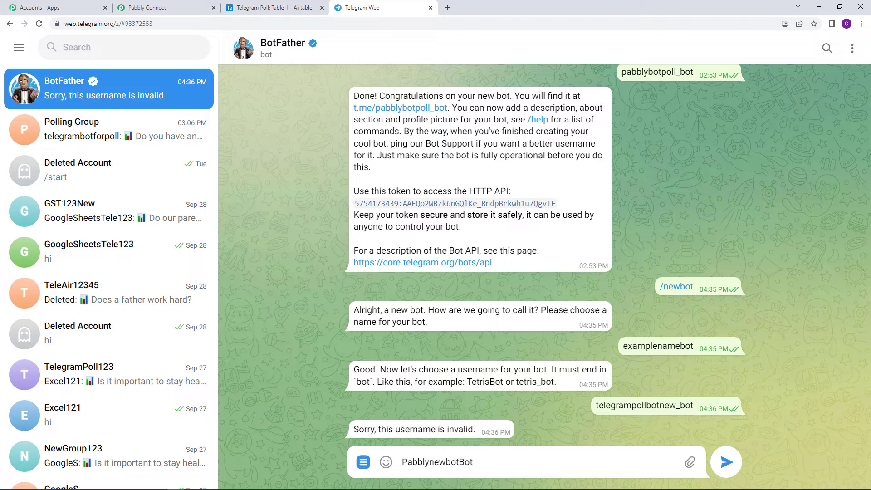
pyautogui.press('Return')
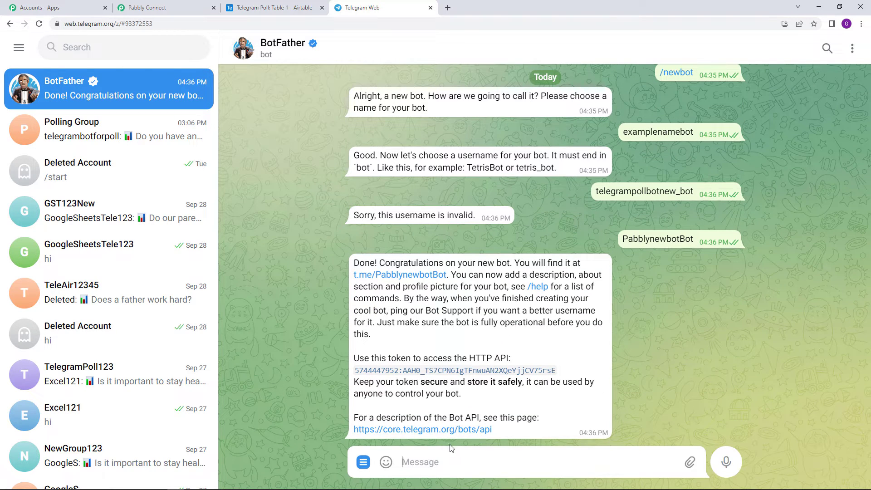
# Copy the new bot's API token from BotFather, paste it into the Token field in Pabbly Connect and save the connection.
pyautogui.click(475, 371)
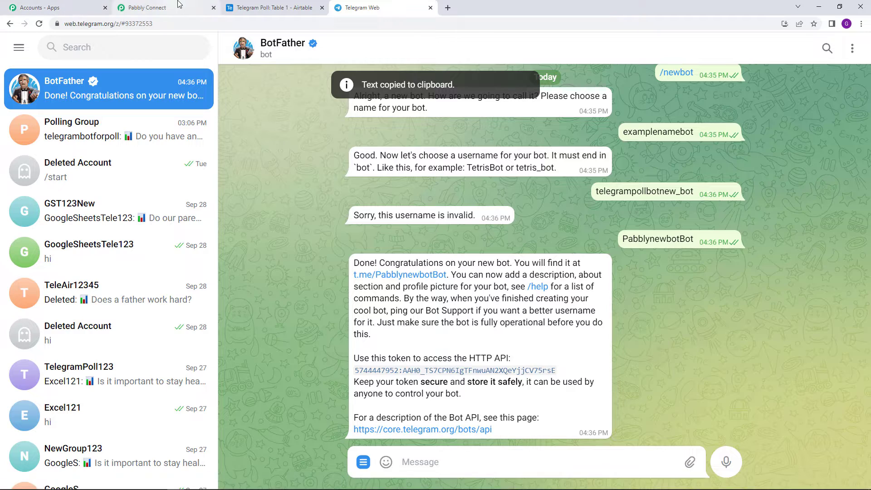
pyautogui.click(150, 8)
pyautogui.rightClick(437, 287)
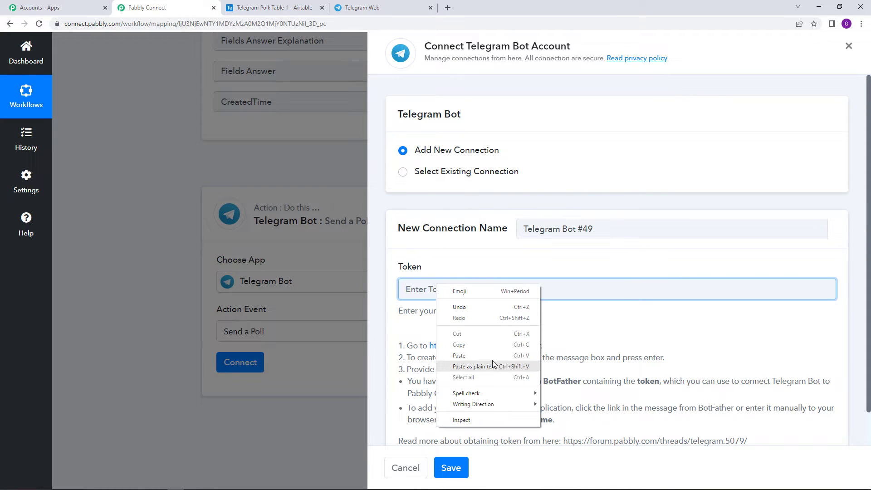
pyautogui.click(521, 355)
pyautogui.click(451, 467)
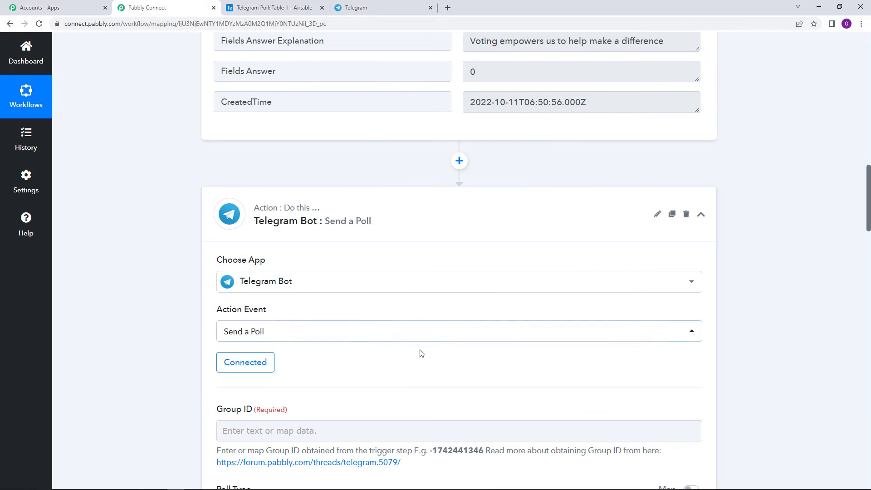
# Examine the Send a Poll fields, especially the required Group ID and the example format given for it.
pyautogui.scroll(-3, 418, 353)
pyautogui.scroll(-3, 349, 281)
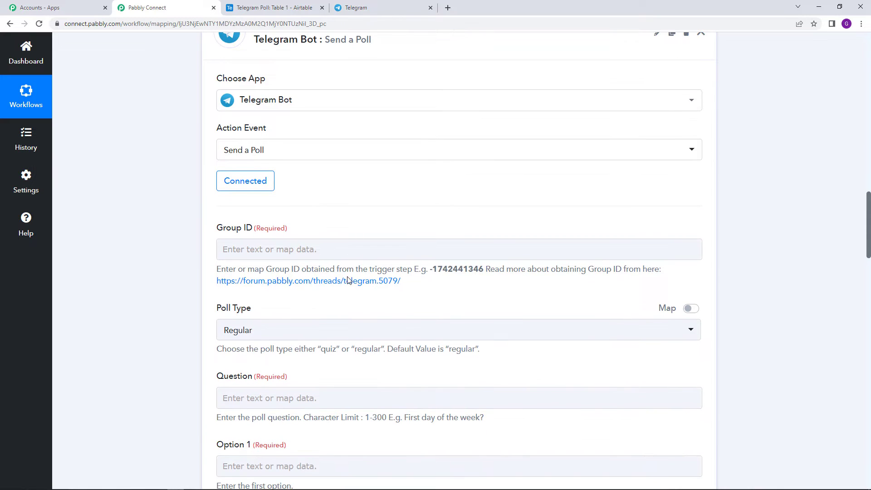
pyautogui.scroll(-1, 341, 271)
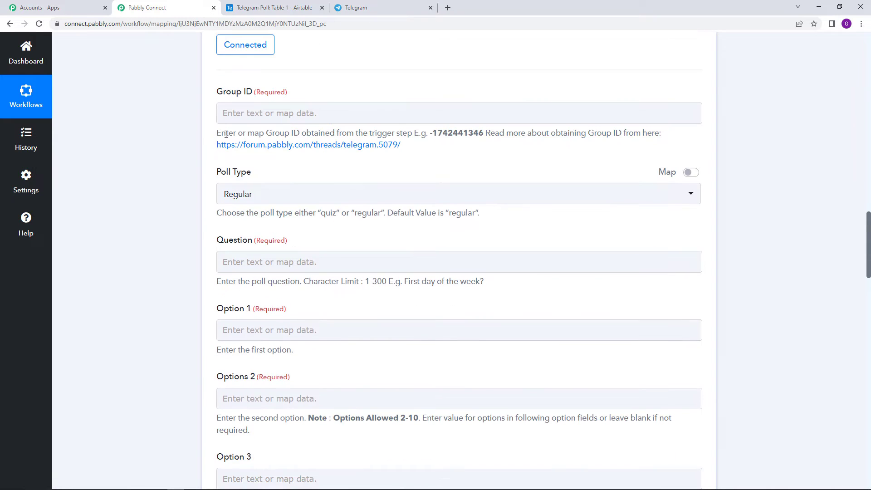
pyautogui.click(259, 262)
pyautogui.scroll(2, 374, 337)
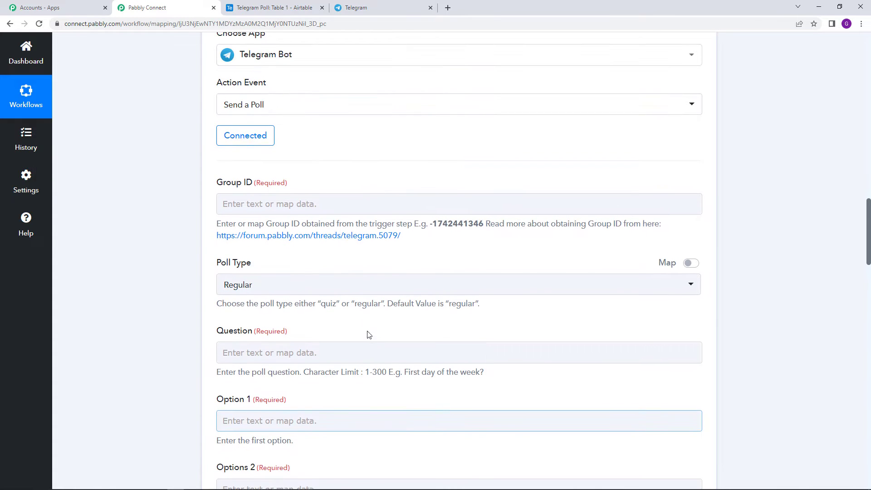
pyautogui.moveTo(218, 185); pyautogui.dragTo(254, 188)
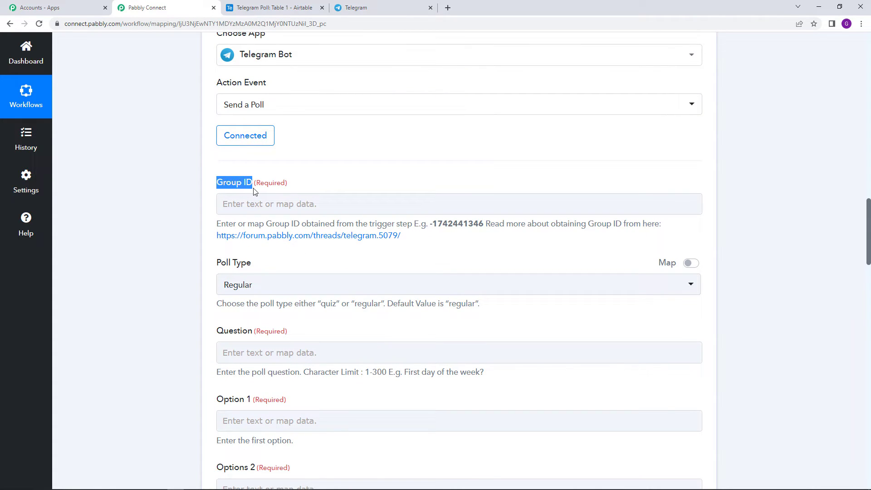
pyautogui.click(254, 189)
pyautogui.moveTo(431, 224); pyautogui.dragTo(483, 224)
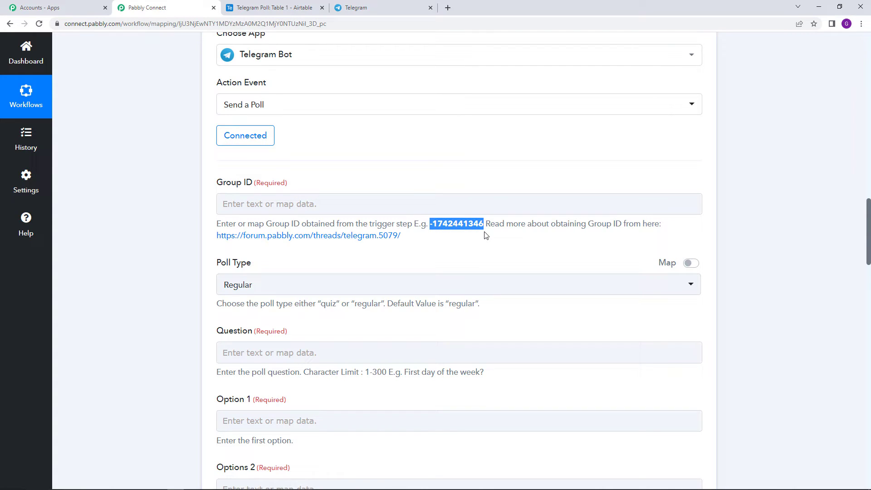
# Switch back to Telegram Web and highlight the new bot's username in the BotFather chat.
pyautogui.click(390, 8)
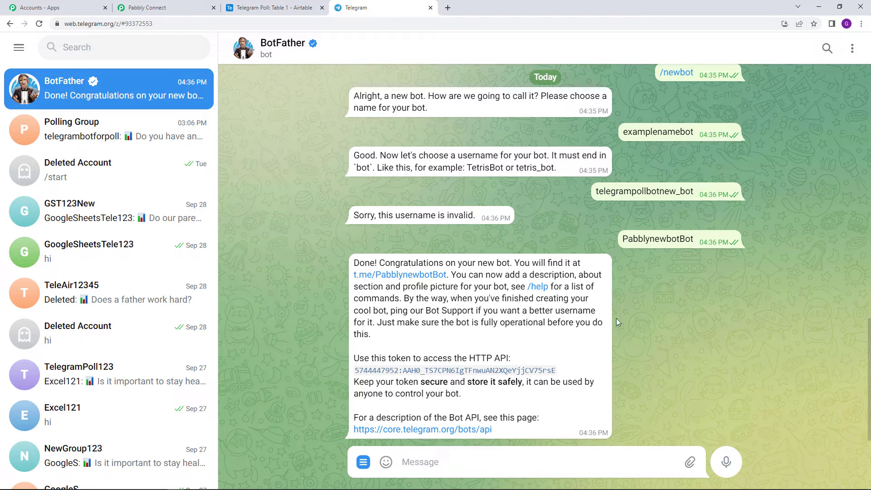
pyautogui.moveTo(622, 239); pyautogui.dragTo(692, 240)
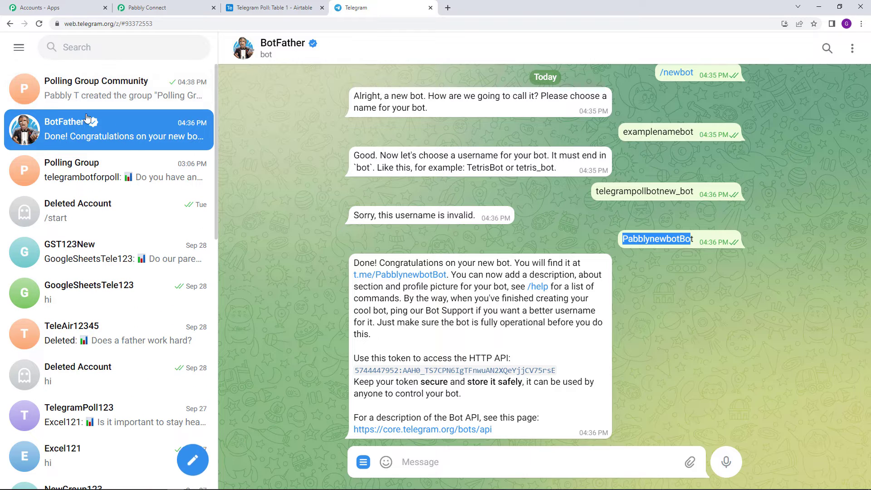
# Check the member list of Polling Group Community for the new bot and compare it with the bot name in the BotFather chat.
pyautogui.click(107, 89)
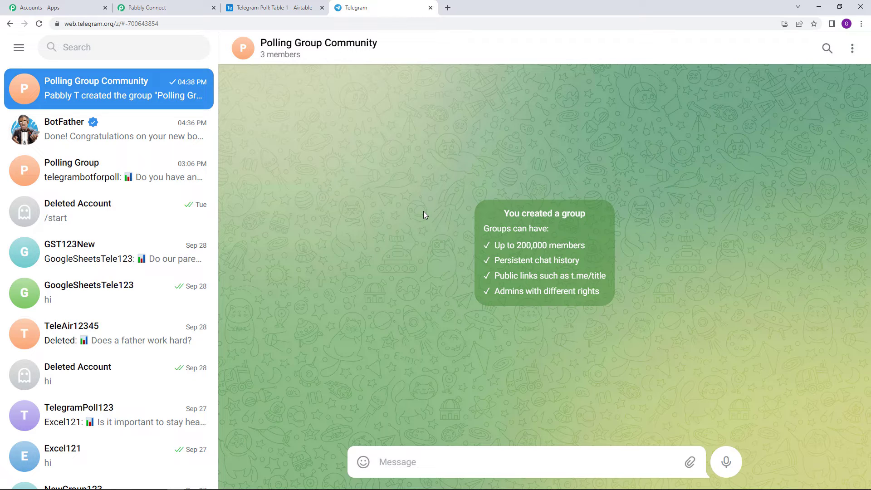
pyautogui.click(322, 51)
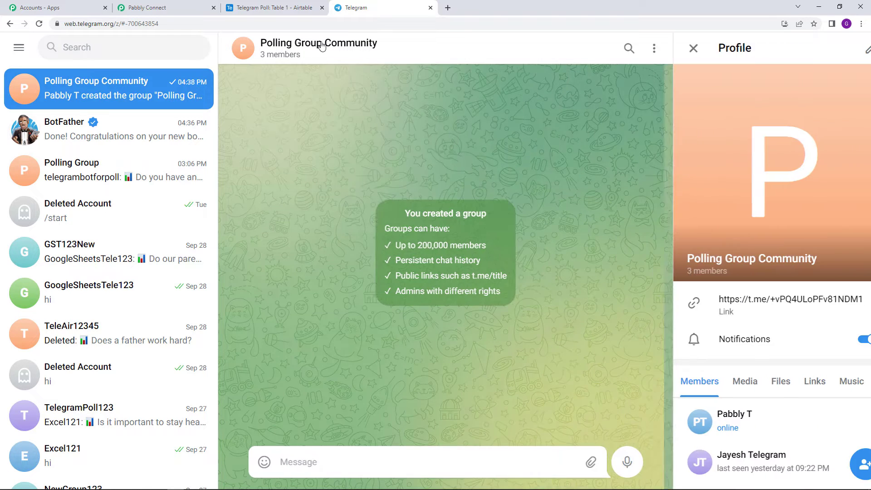
pyautogui.scroll(-4, 768, 431)
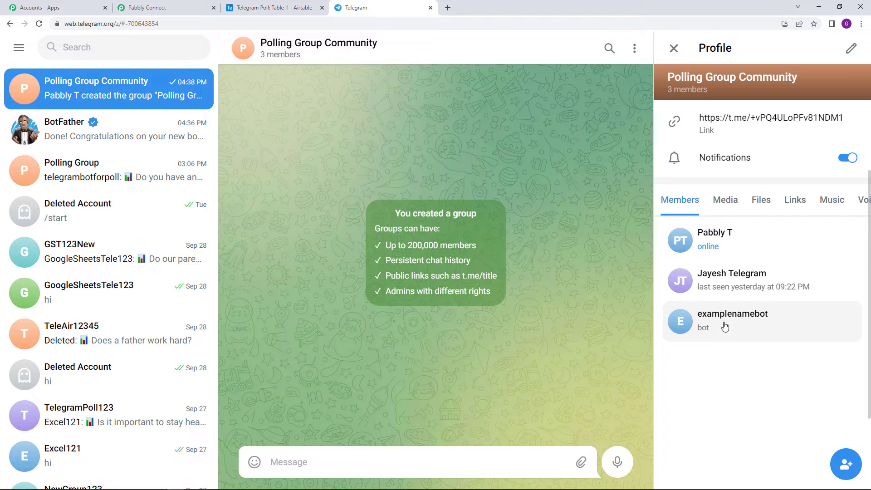
pyautogui.click(136, 132)
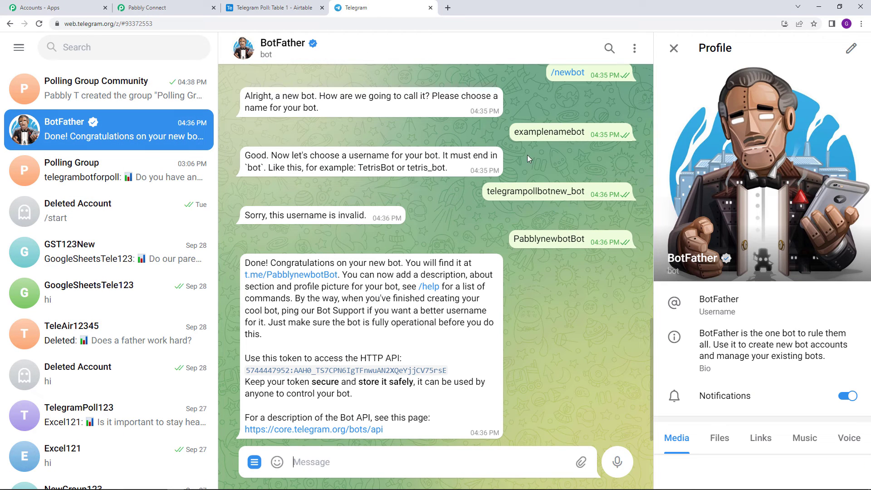
pyautogui.click(123, 89)
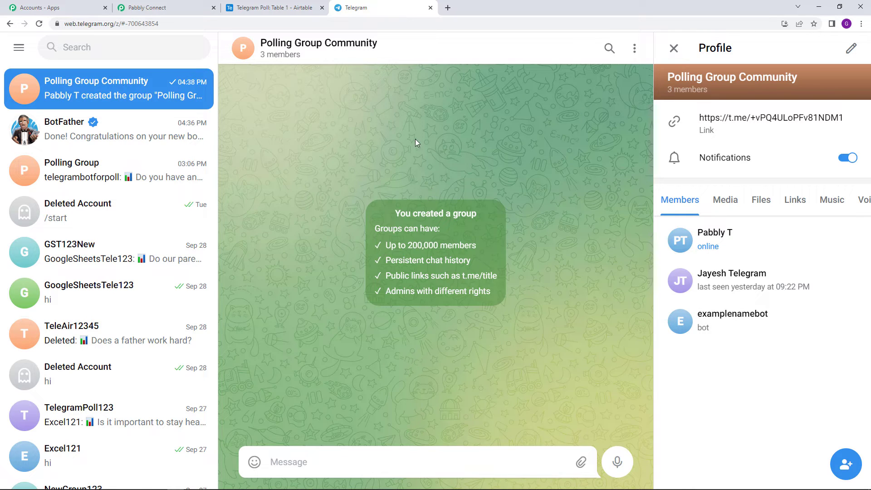
pyautogui.click(674, 48)
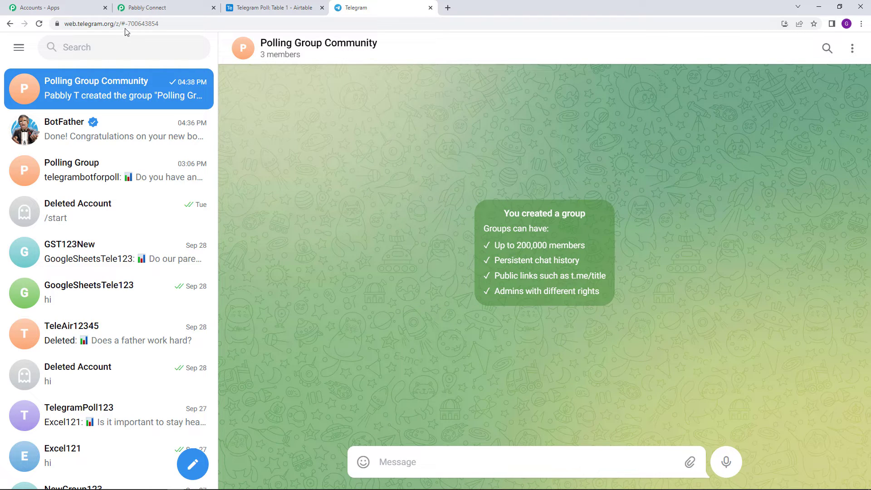
# Copy Polling Group Community's ID, including the minus sign, from its web address and paste it into the Group ID field in Pabbly Connect.
pyautogui.moveTo(126, 23); pyautogui.dragTo(159, 26)
pyautogui.rightClick(161, 26)
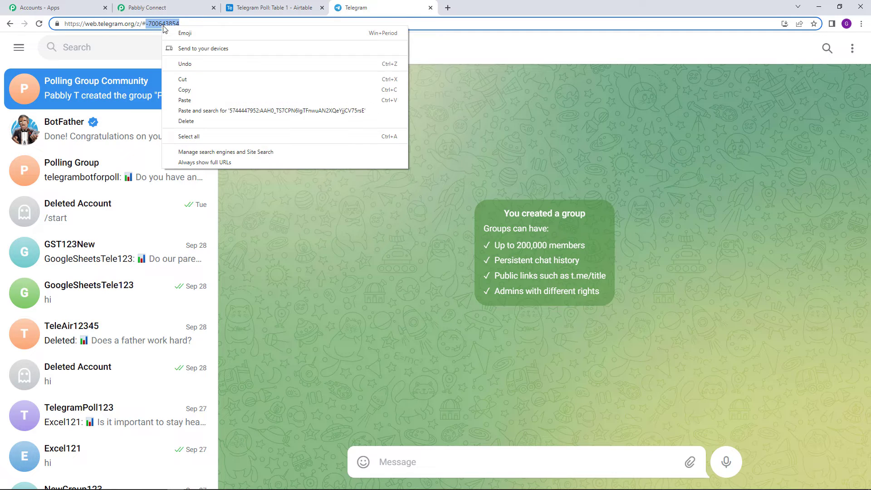
pyautogui.click(228, 90)
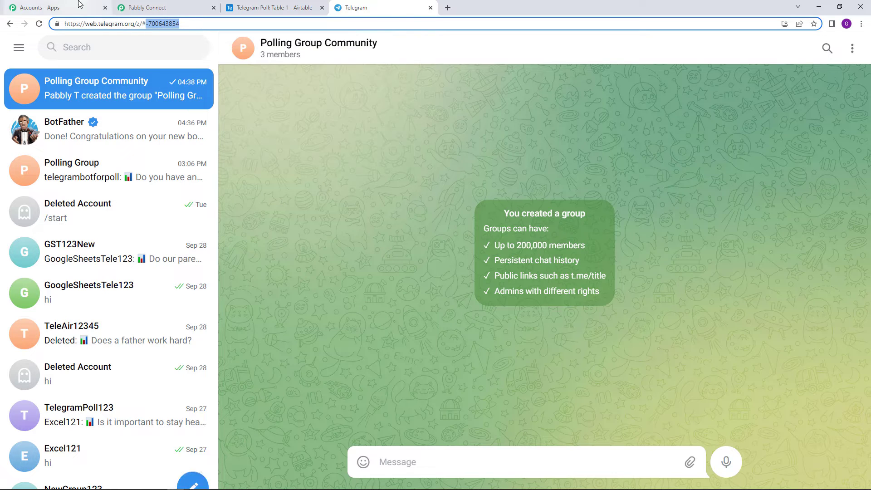
pyautogui.click(149, 8)
pyautogui.rightClick(266, 205)
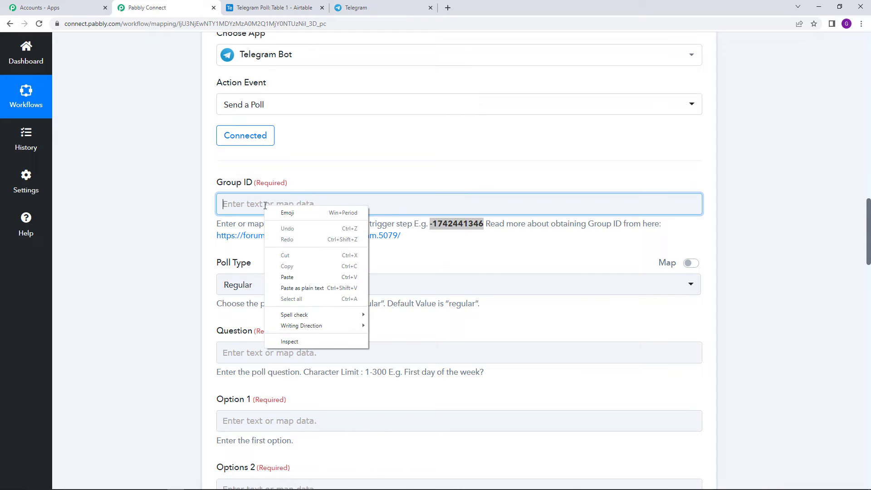
pyautogui.click(287, 277)
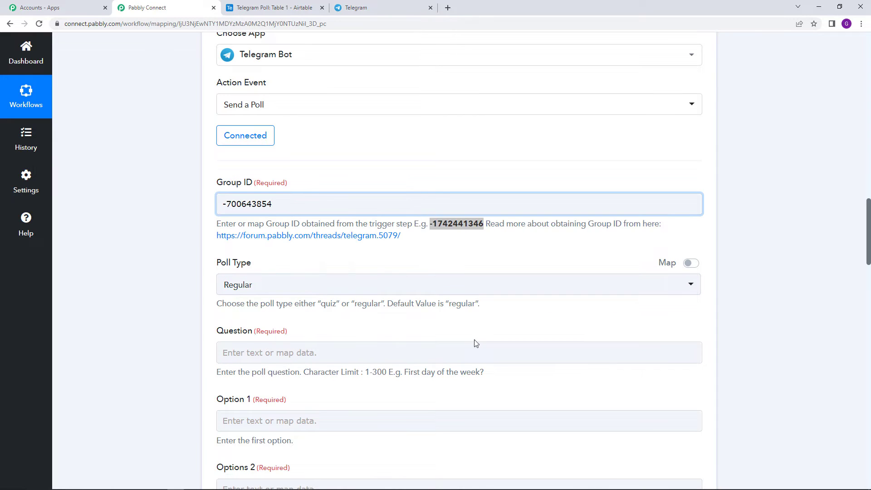
# Set the Poll Type of the Send a Poll action to Quiz.
pyautogui.click(324, 290)
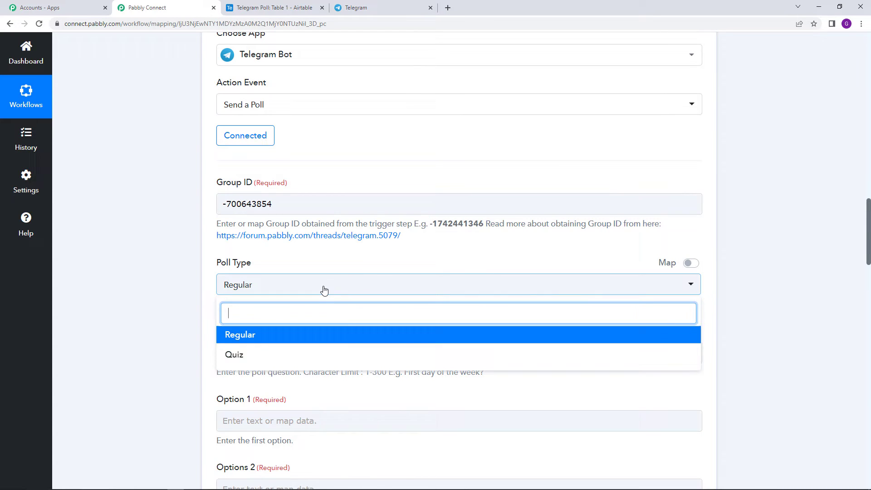
pyautogui.click(308, 359)
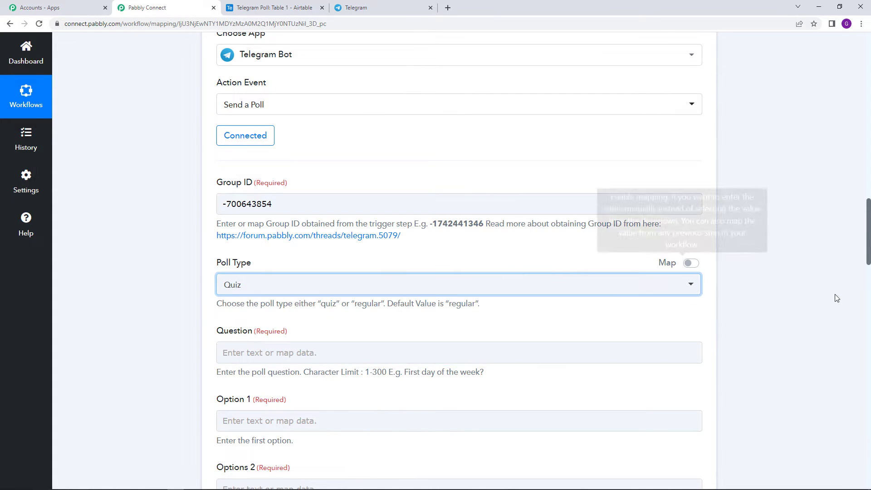
pyautogui.scroll(-1, 793, 333)
pyautogui.scroll(-2, 794, 333)
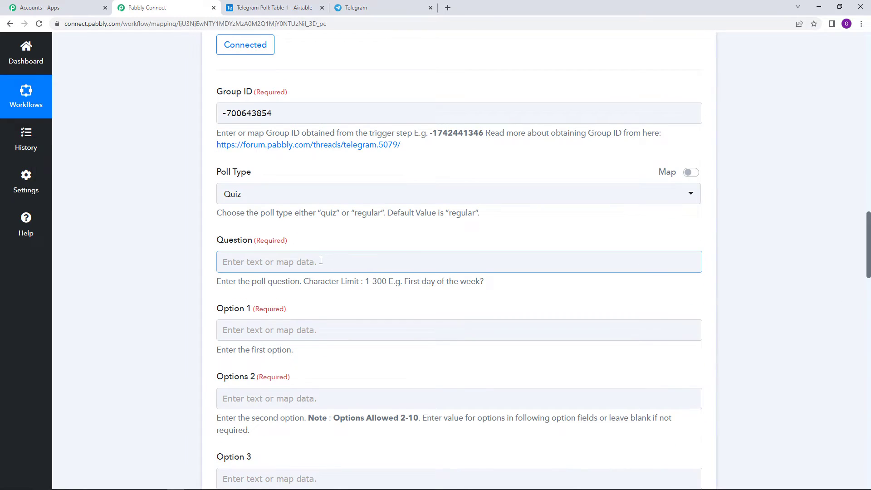
pyautogui.scroll(-1, 260, 231)
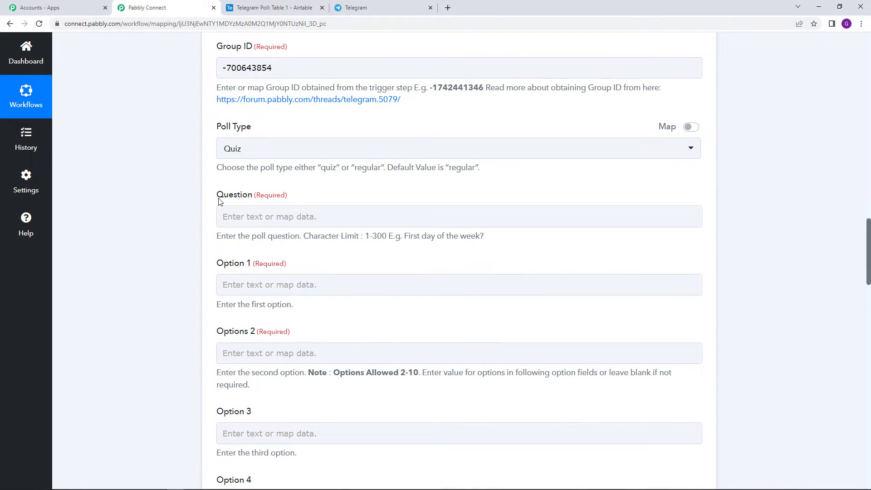
# Compare the poll's Question and Option fields with the Airtable response data received in the trigger step.
pyautogui.moveTo(219, 202); pyautogui.dragTo(235, 267)
pyautogui.click(222, 263)
pyautogui.tripleClick(223, 263)
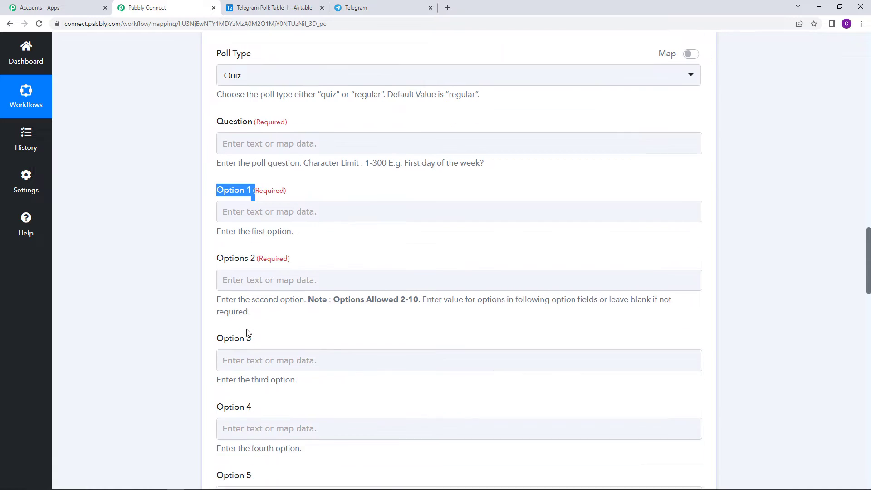
pyautogui.scroll(-2, 249, 330)
pyautogui.scroll(10, 284, 314)
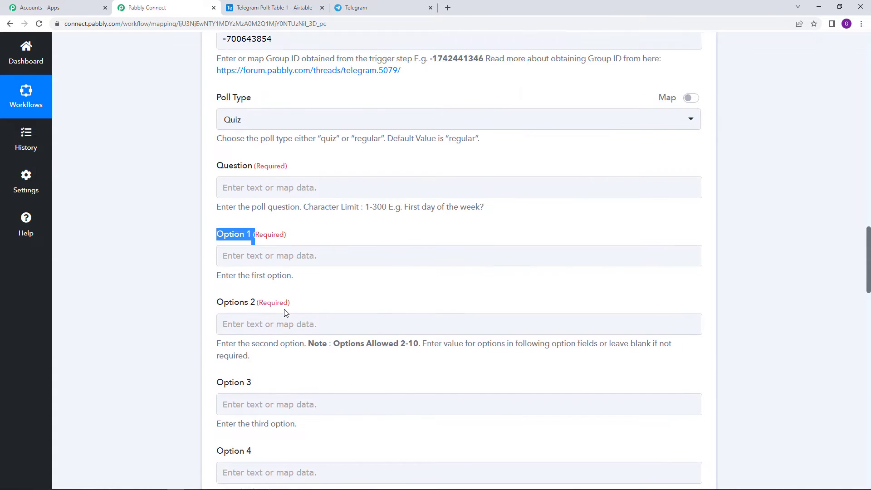
pyautogui.scroll(5, 616, 289)
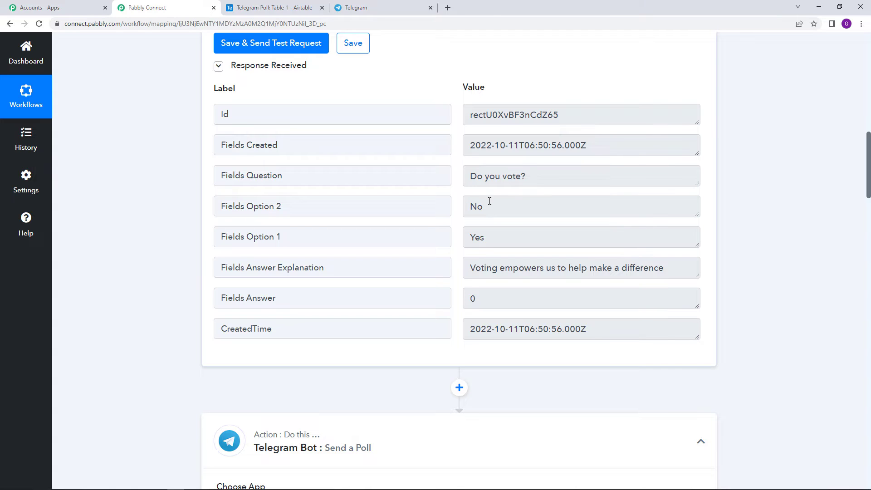
pyautogui.scroll(-4, 280, 368)
pyautogui.scroll(-9, 279, 368)
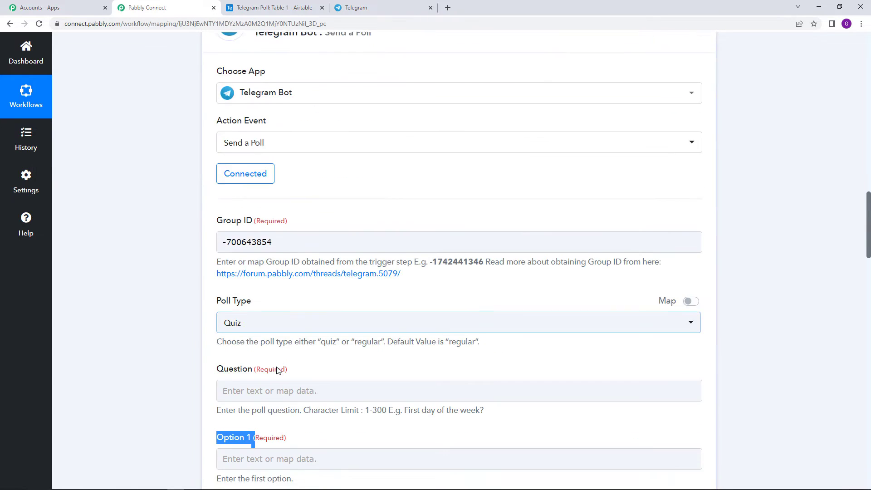
pyautogui.click(292, 316)
pyautogui.scroll(13, 299, 314)
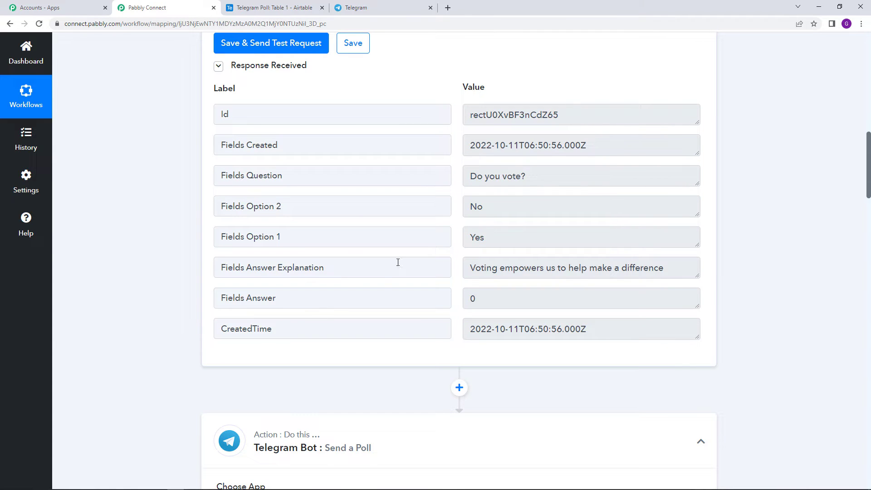
pyautogui.scroll(-12, 362, 371)
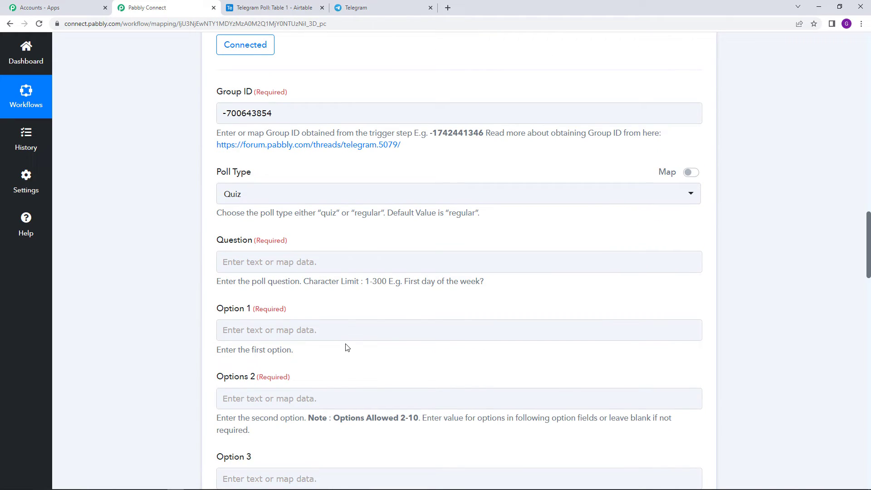
pyautogui.scroll(-1, 351, 345)
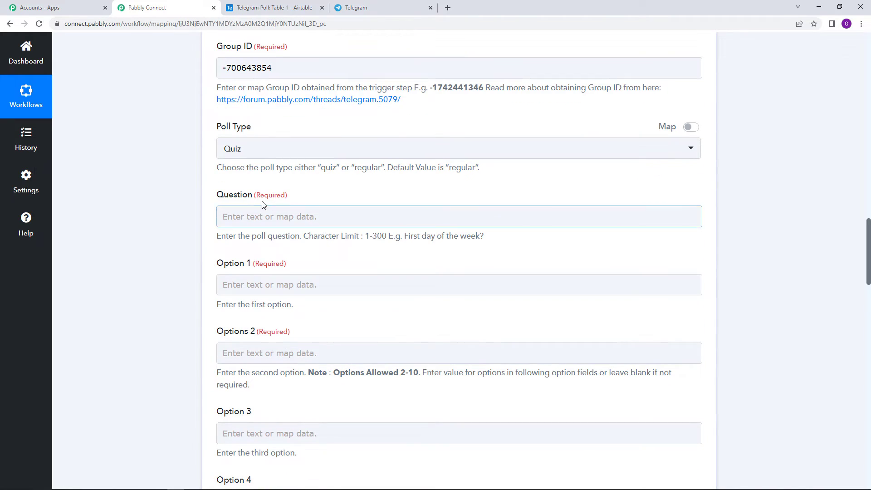
# Map the poll's Question field to Fields Question from the Airtable New Record step.
pyautogui.click(276, 218)
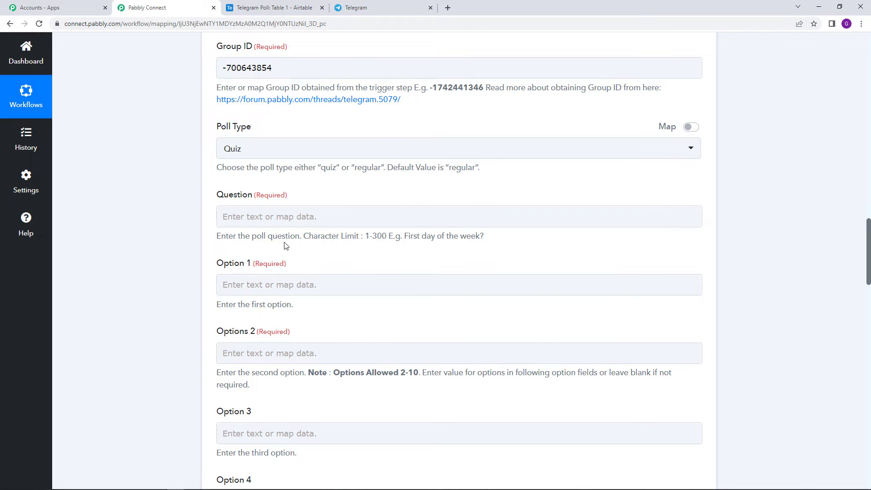
pyautogui.click(291, 211)
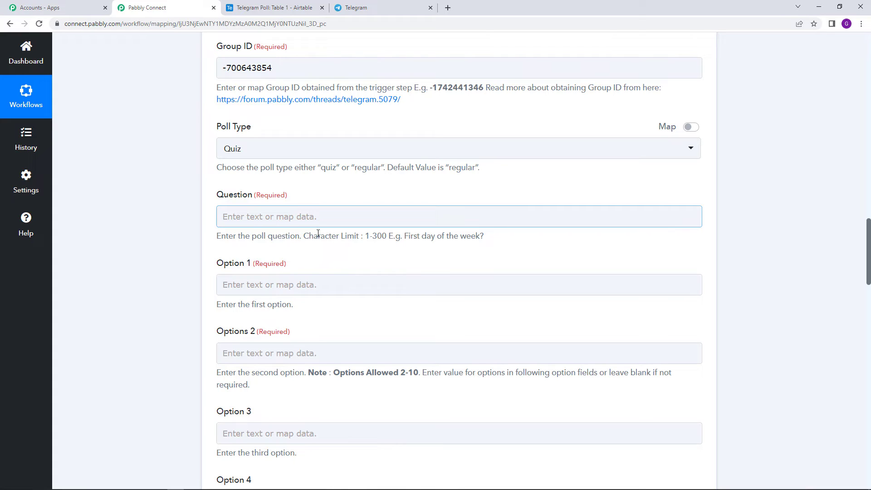
pyautogui.click(272, 217)
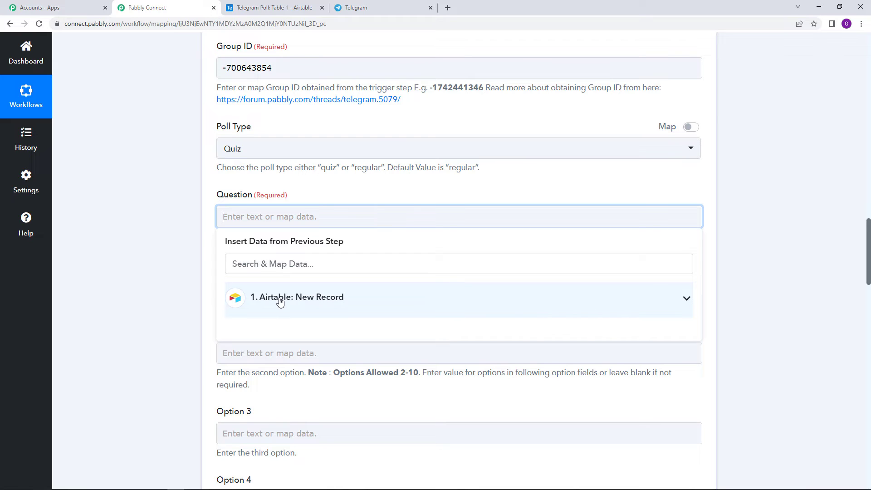
pyautogui.click(377, 299)
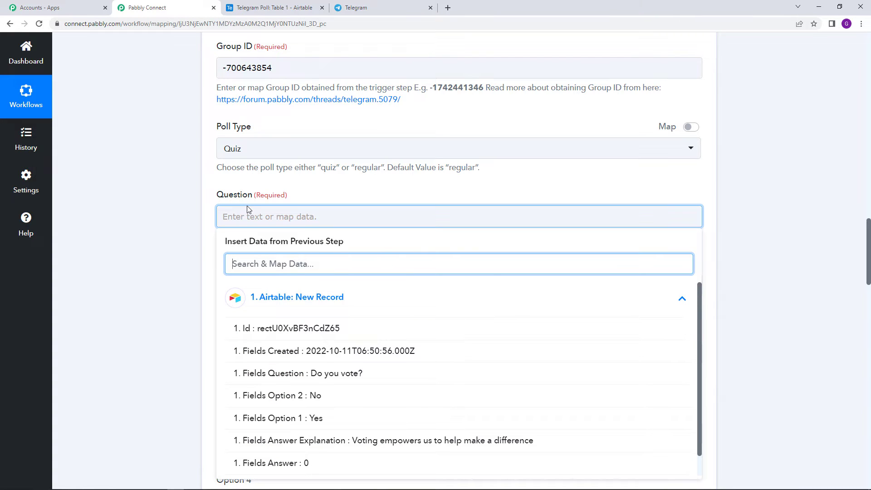
pyautogui.scroll(-1, 363, 401)
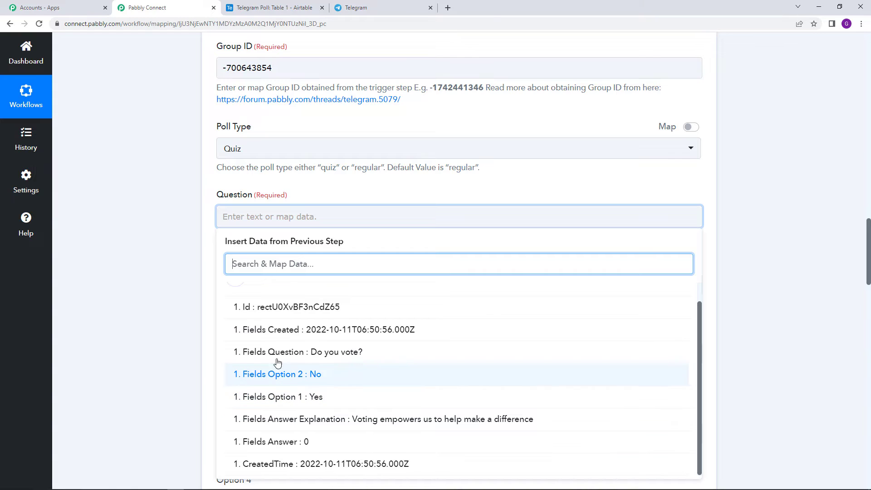
pyautogui.click(301, 353)
pyautogui.click(360, 181)
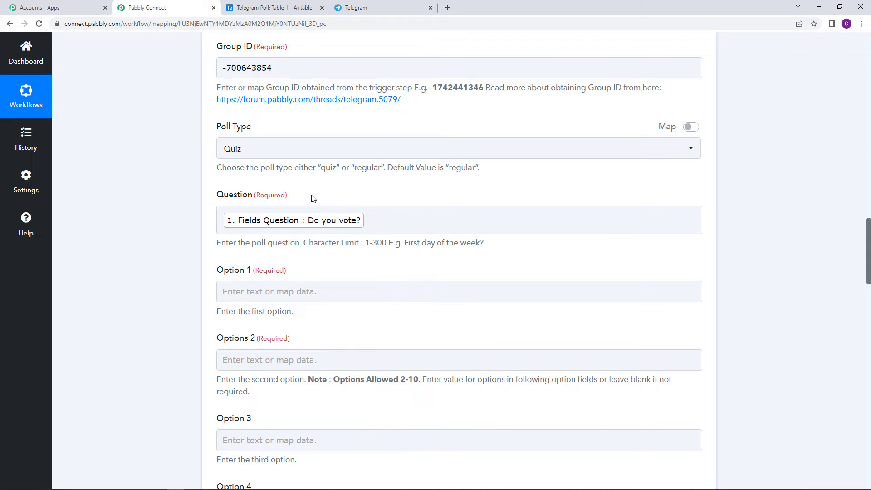
# Review the Airtable response and map the poll's Option 1 field to Fields Option 1 from the New Record step.
pyautogui.scroll(4, 347, 239)
pyautogui.scroll(4, 419, 262)
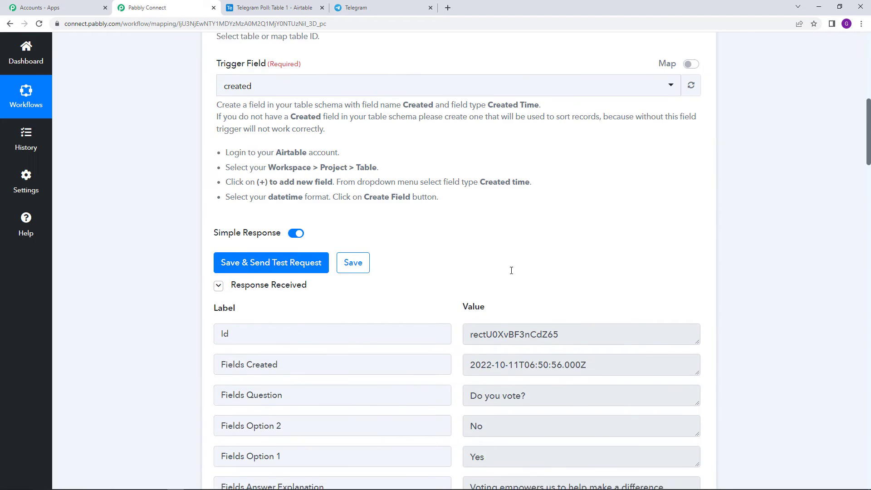
pyautogui.scroll(-4, 511, 272)
pyautogui.scroll(-12, 404, 267)
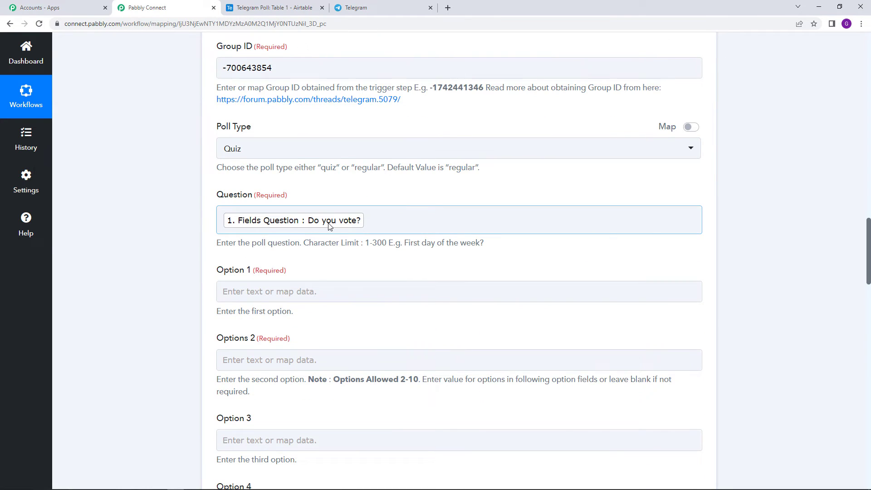
pyautogui.scroll(-1, 312, 235)
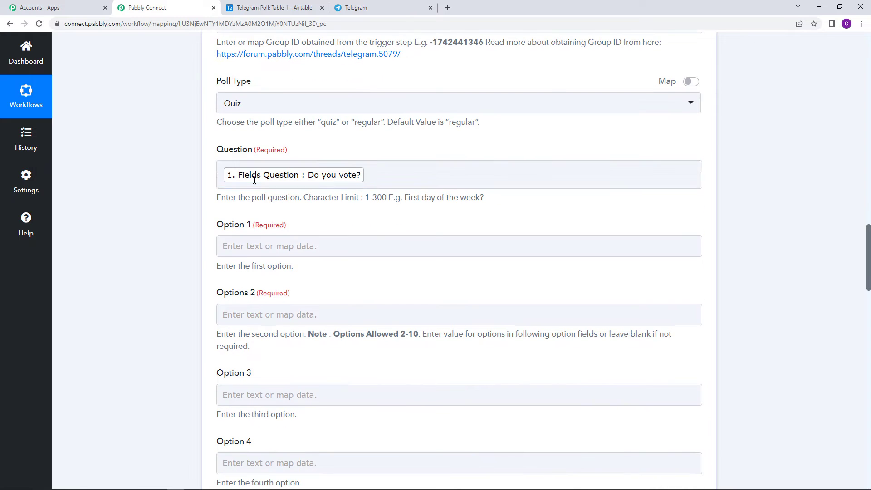
pyautogui.scroll(-1, 325, 241)
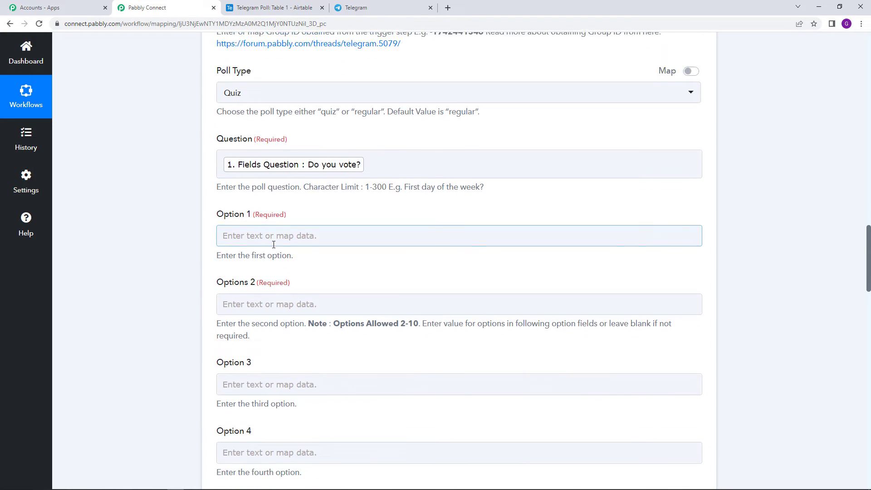
pyautogui.click(264, 203)
pyautogui.click(367, 287)
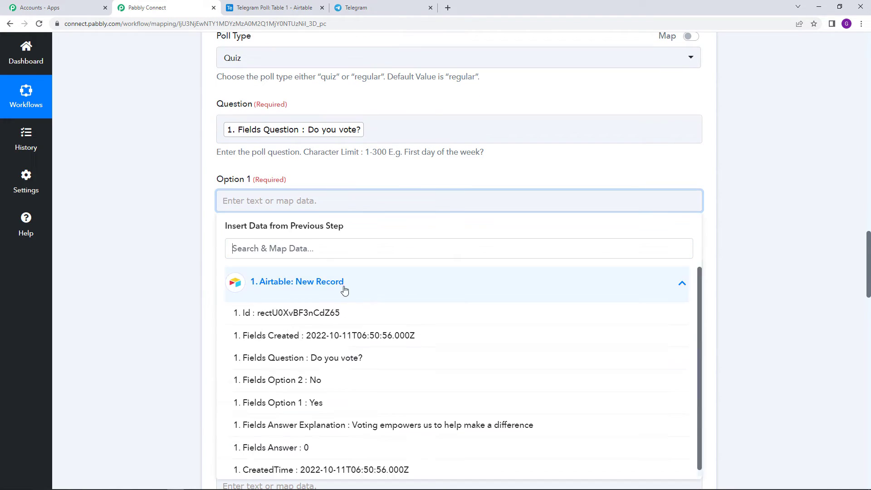
pyautogui.click(339, 398)
pyautogui.click(164, 296)
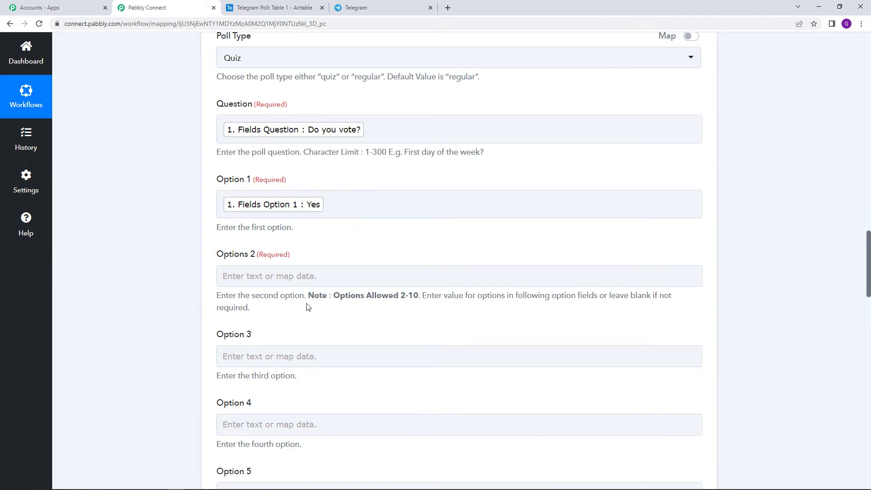
# Map the poll's Options 2 field to Fields Option 2 from the Airtable New Record step.
pyautogui.click(303, 276)
pyautogui.click(330, 346)
pyautogui.scroll(-1, 348, 409)
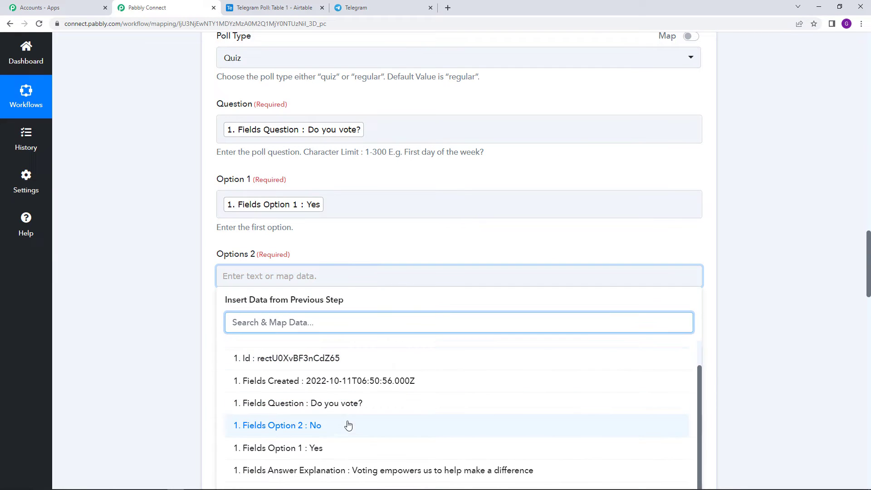
pyautogui.click(348, 425)
pyautogui.click(406, 242)
pyautogui.scroll(-2, 406, 241)
pyautogui.scroll(2, 408, 242)
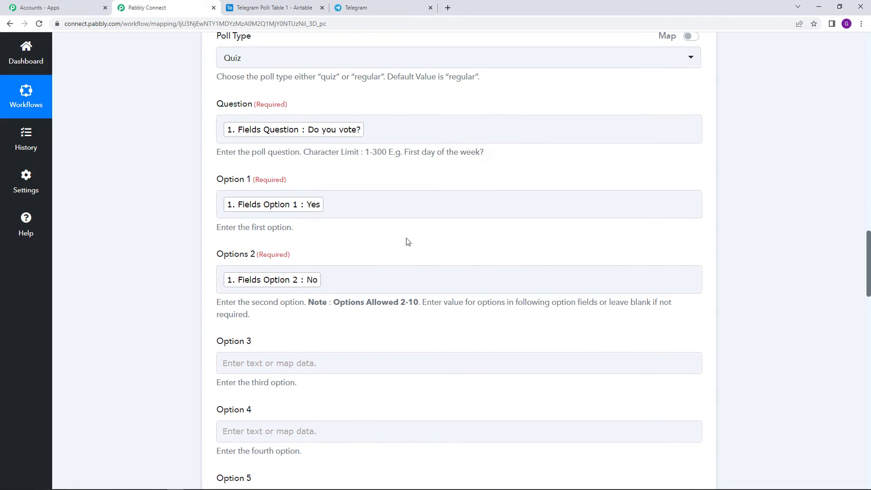
# Review the optional Option 3 to Option 10 fields and the poll settings that follow them.
pyautogui.scroll(-2, 408, 242)
pyautogui.scroll(-2, 404, 243)
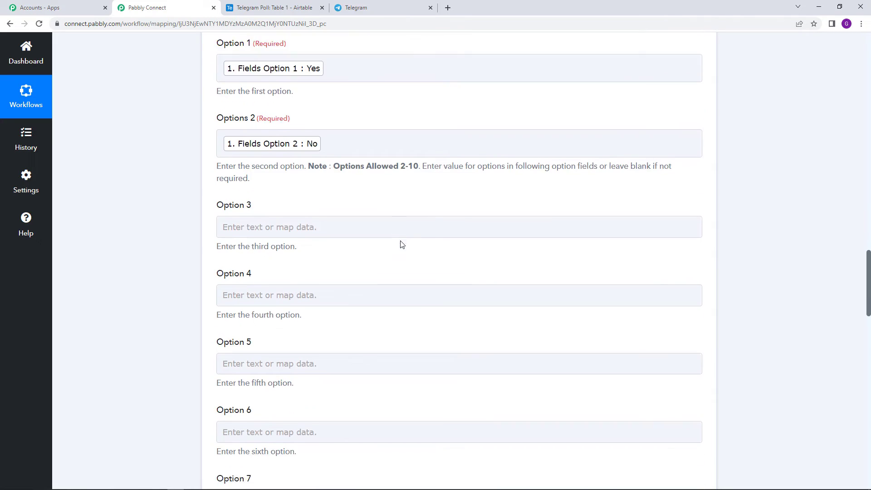
pyautogui.scroll(-1, 286, 209)
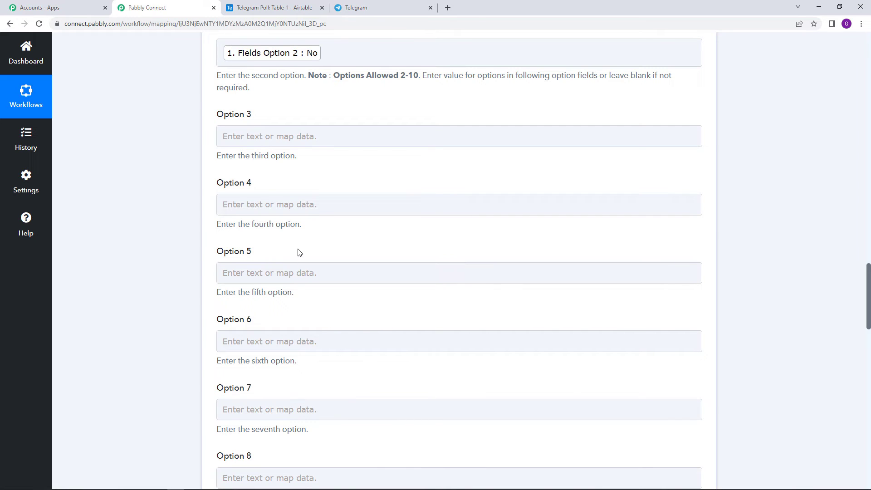
pyautogui.scroll(-5, 298, 250)
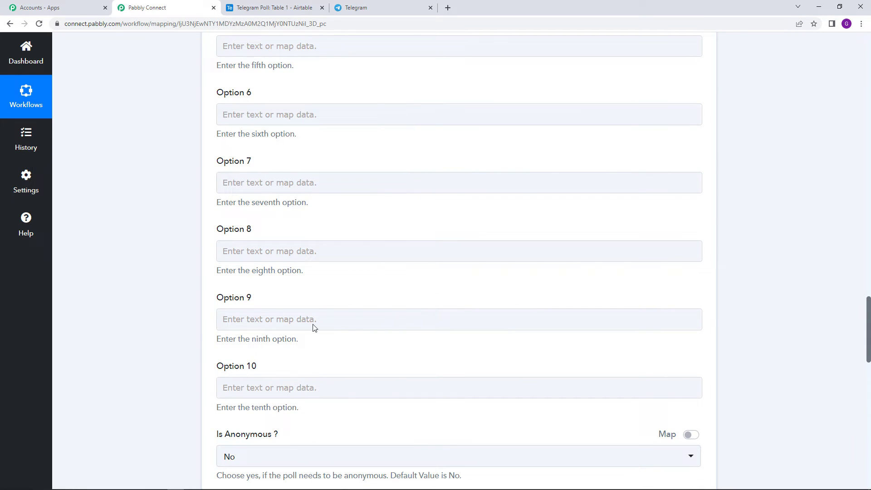
pyautogui.scroll(2, 297, 295)
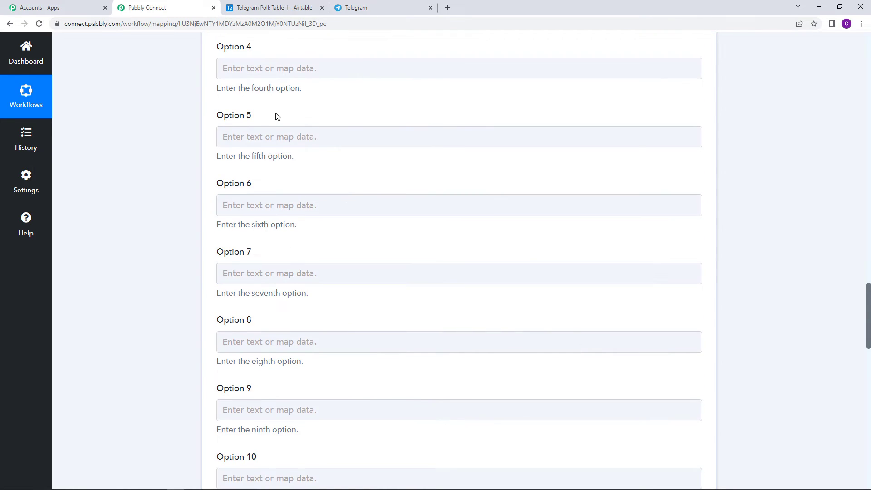
pyautogui.scroll(2, 277, 116)
pyautogui.click(353, 367)
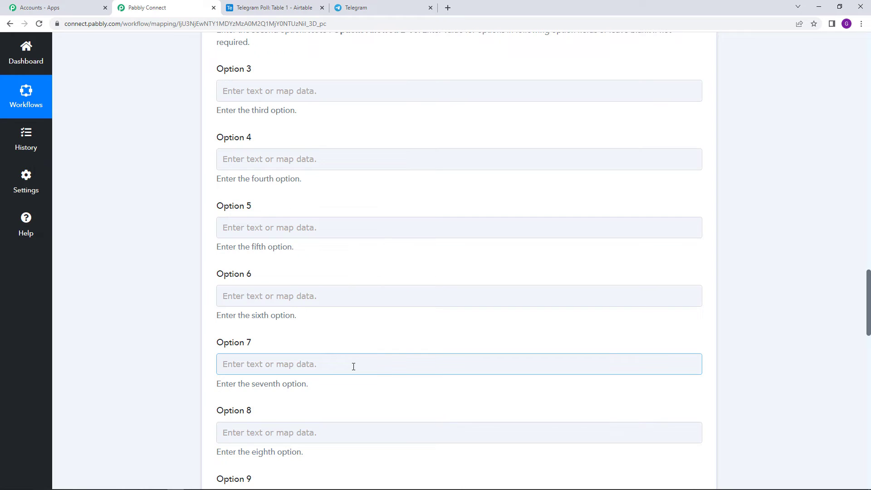
pyautogui.scroll(3, 245, 254)
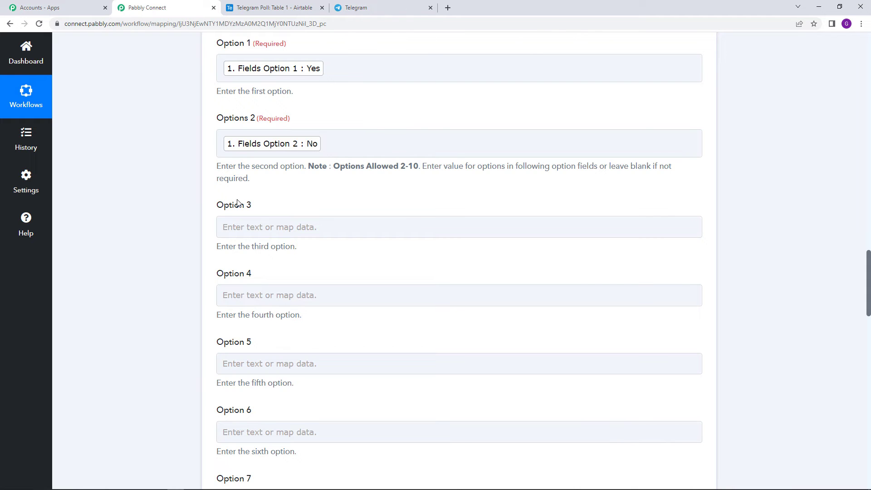
pyautogui.scroll(-10, 238, 203)
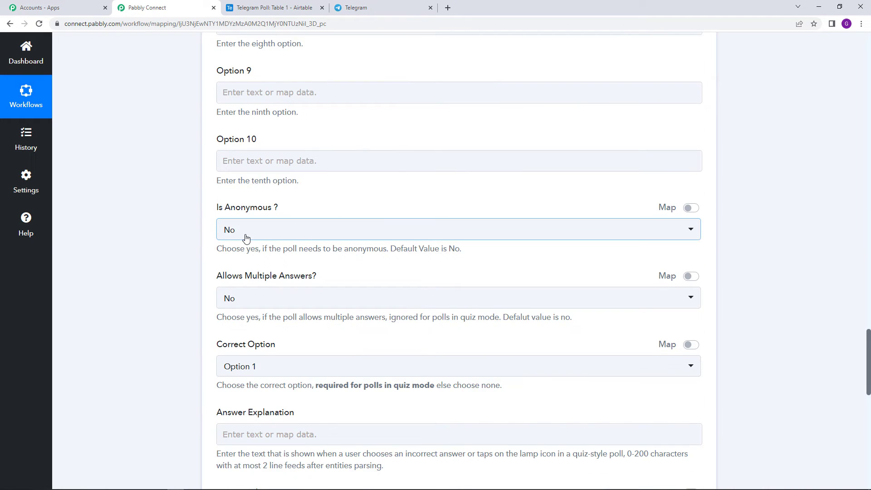
pyautogui.scroll(-2, 245, 238)
pyautogui.scroll(-2, 256, 235)
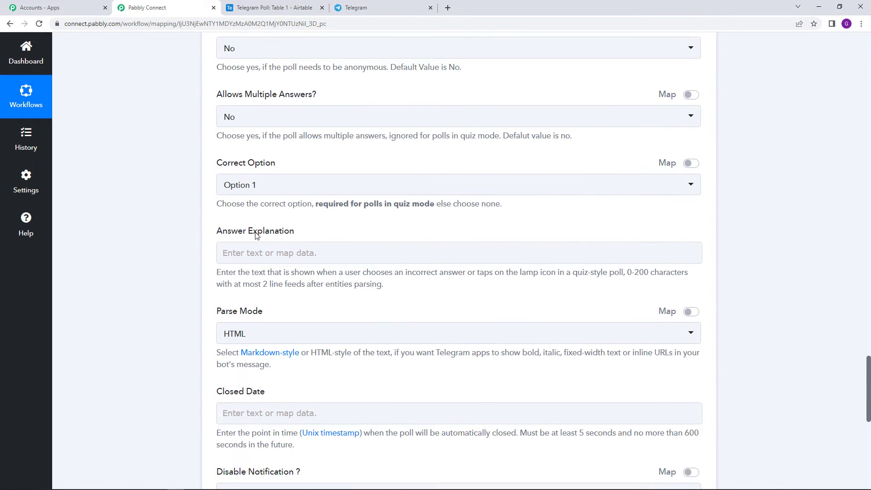
# Examine the choices available for the poll's Correct Option.
pyautogui.moveTo(220, 170); pyautogui.dragTo(278, 169)
pyautogui.click(279, 169)
pyautogui.click(322, 187)
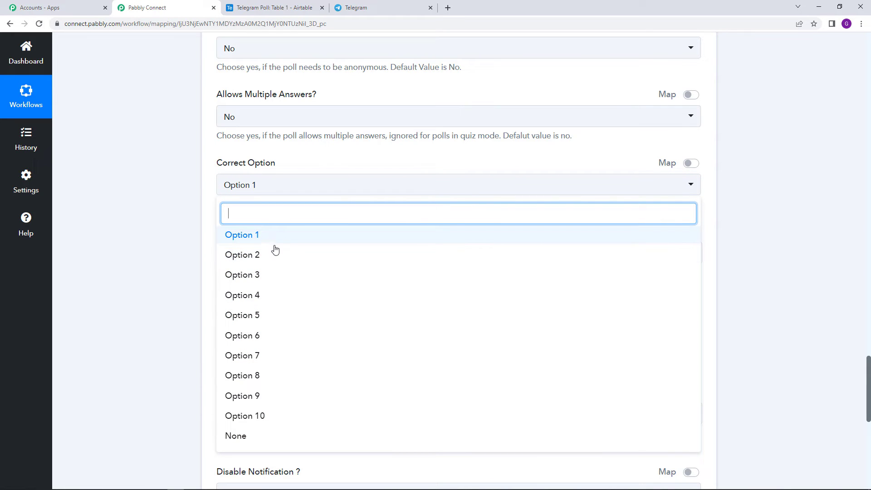
pyautogui.click(153, 241)
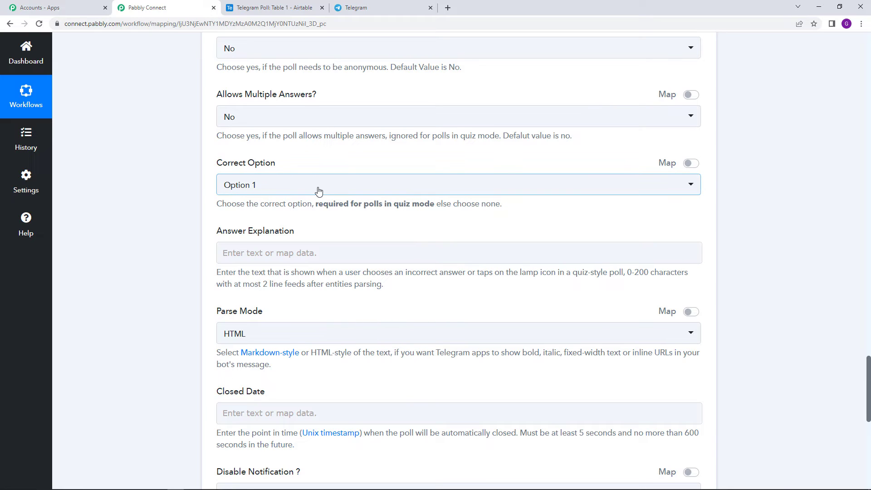
# Enable mapping for the poll's Correct Option field.
pyautogui.click(691, 165)
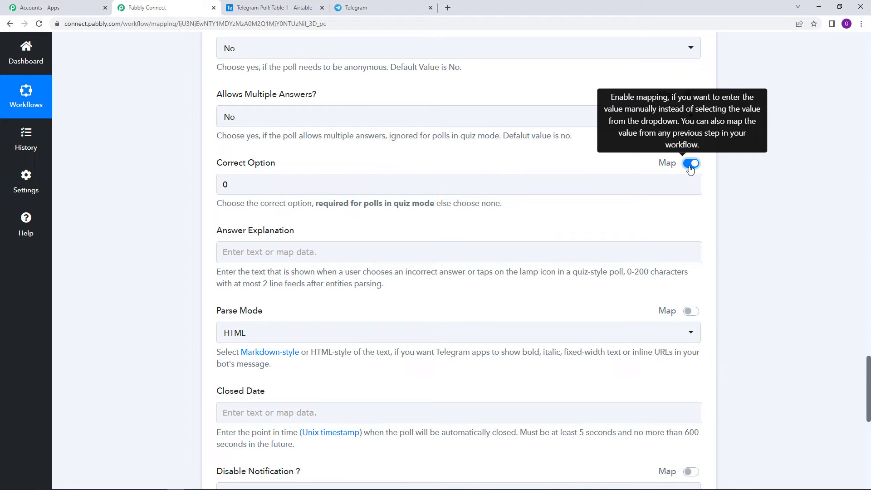
pyautogui.click(237, 188)
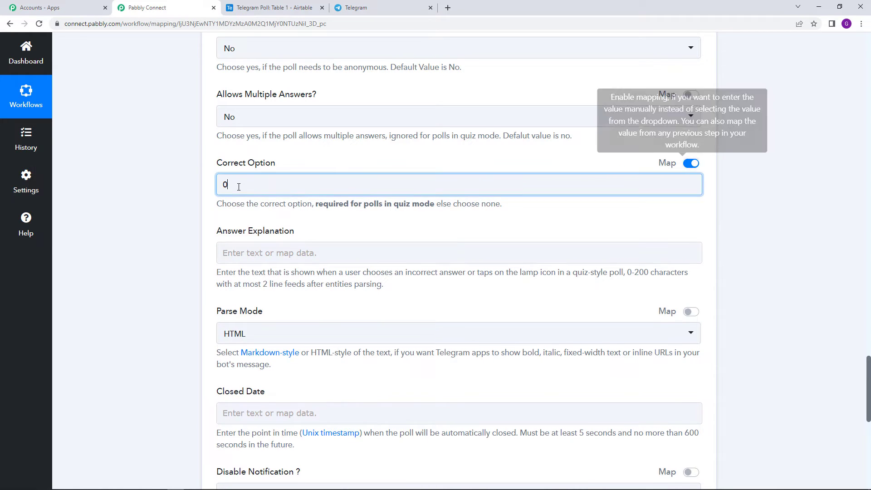
pyautogui.click(223, 186)
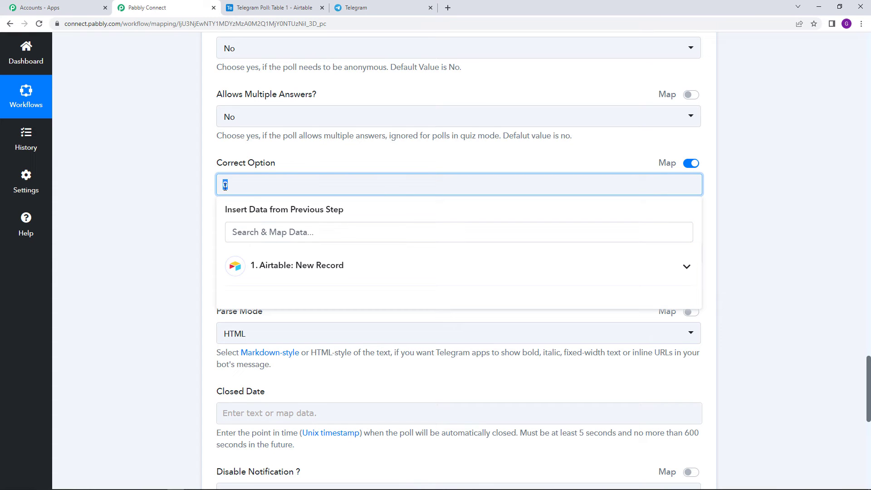
pyautogui.click(293, 167)
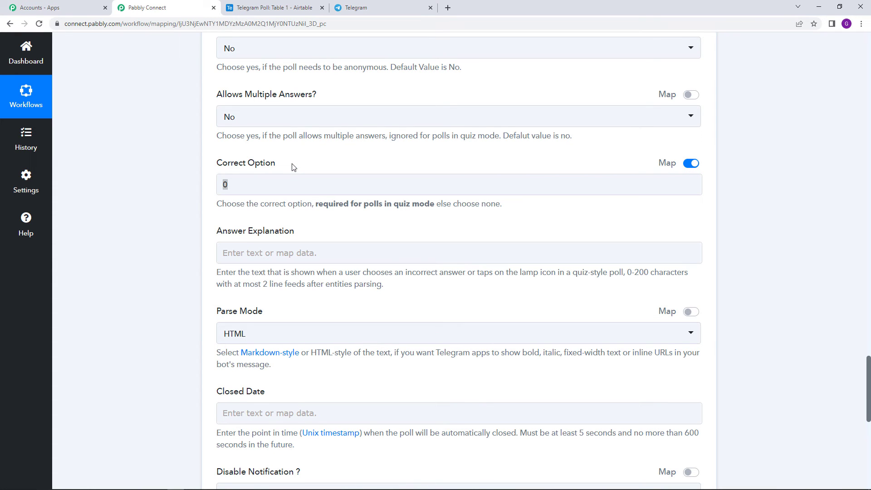
pyautogui.click(306, 188)
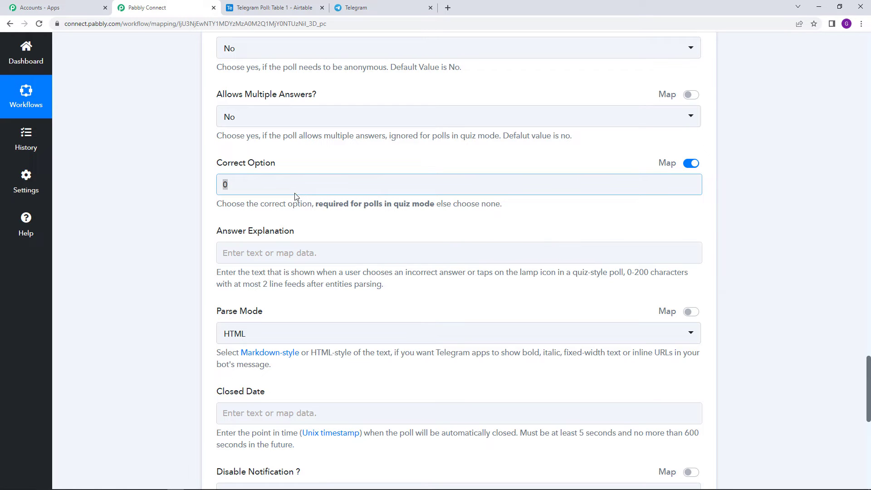
# Check the mapped poll options, then replace the Correct Option value with Fields Answer from the Airtable New Record step.
pyautogui.scroll(18, 282, 189)
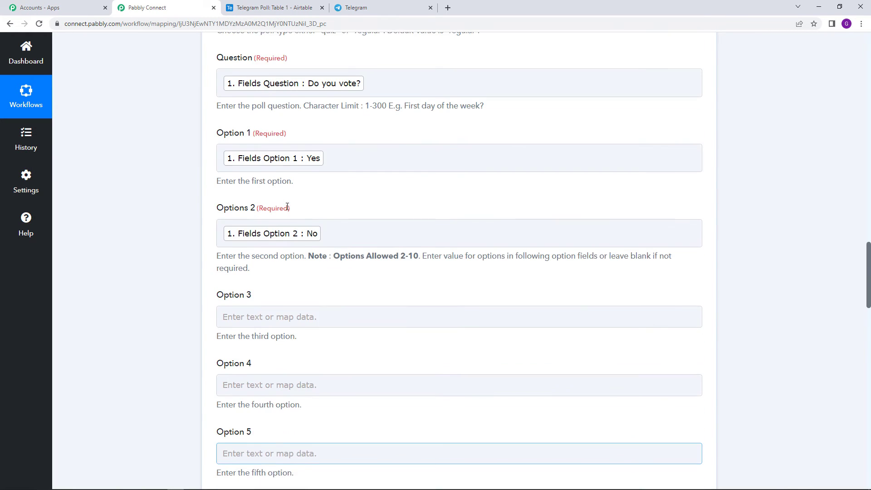
pyautogui.scroll(-2, 223, 183)
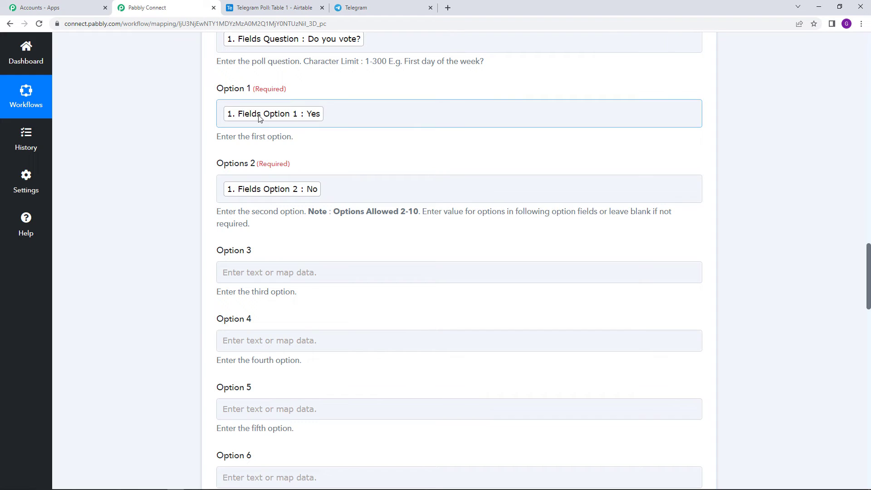
pyautogui.scroll(-12, 301, 336)
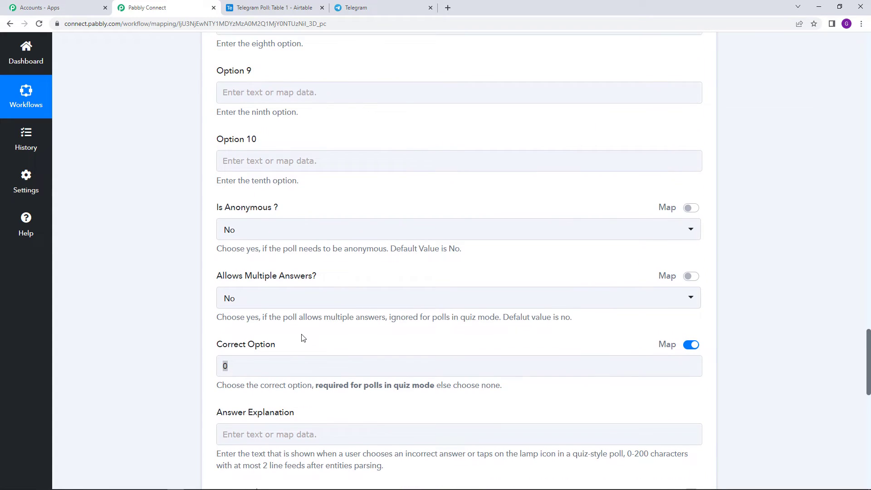
pyautogui.scroll(-2, 291, 317)
pyautogui.click(272, 279)
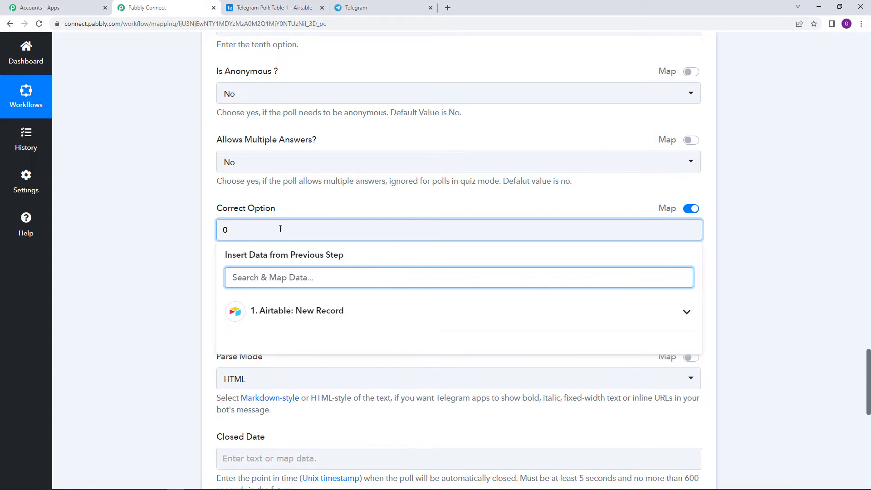
pyautogui.click(280, 229)
pyautogui.press('BackSpace')
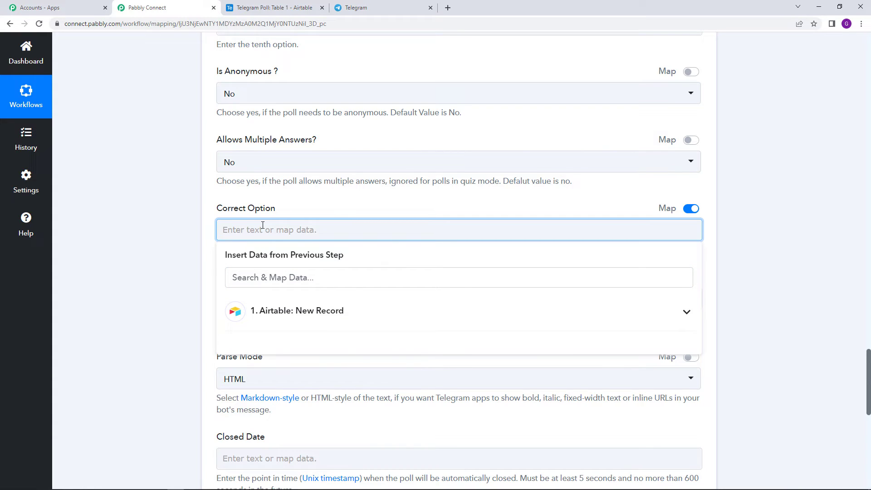
pyautogui.click(347, 321)
pyautogui.scroll(-1, 356, 380)
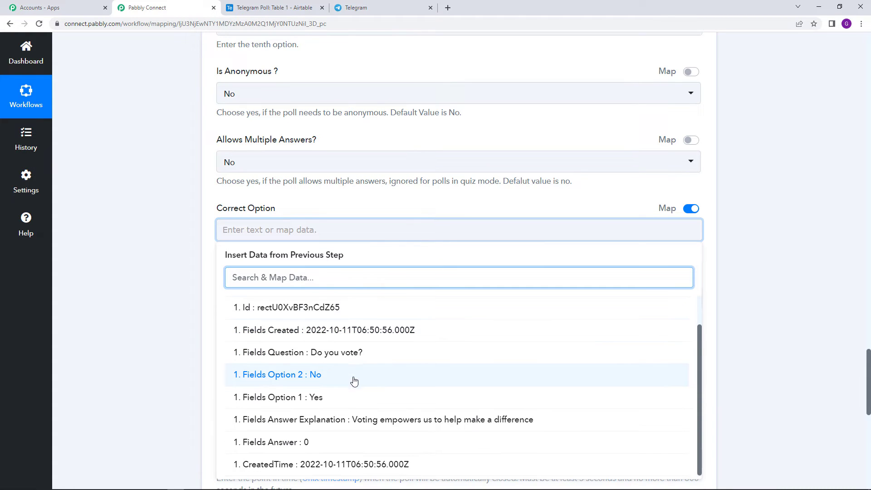
pyautogui.click(302, 442)
pyautogui.click(133, 300)
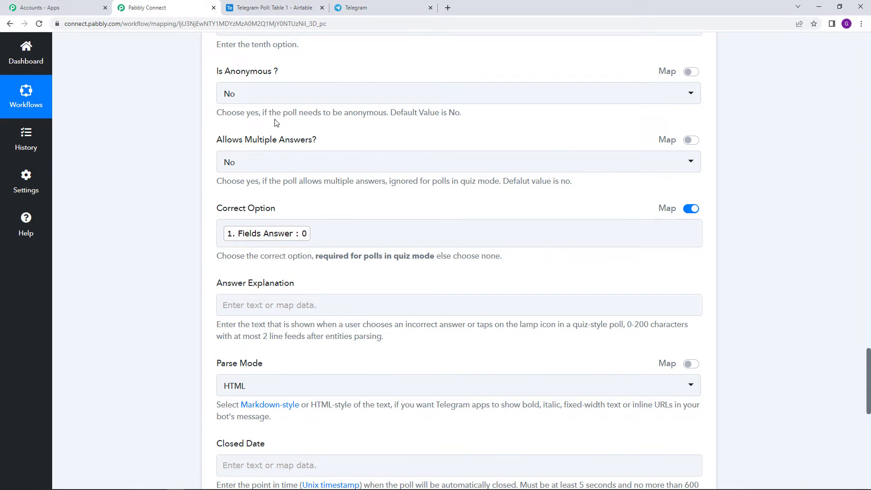
# Switch to Airtable to check the record's Answer cell in the Telegram Poll table, and return to Pabbly Connect.
pyautogui.click(269, 10)
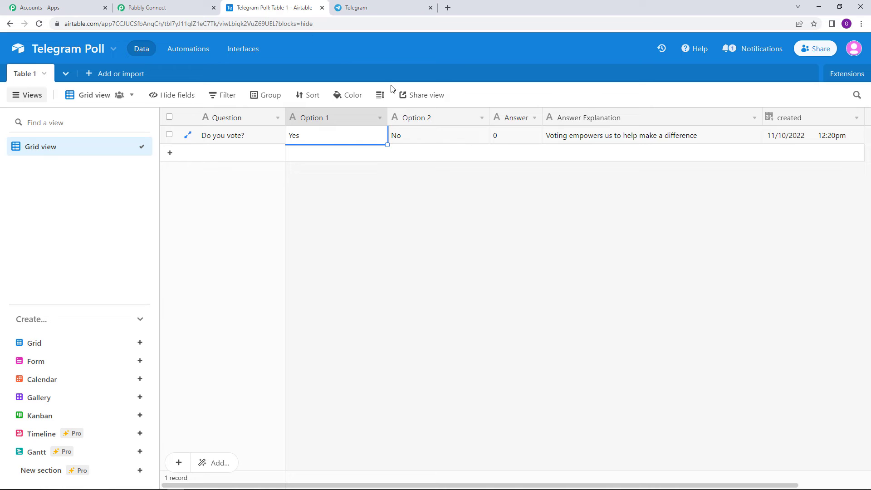
pyautogui.click(513, 141)
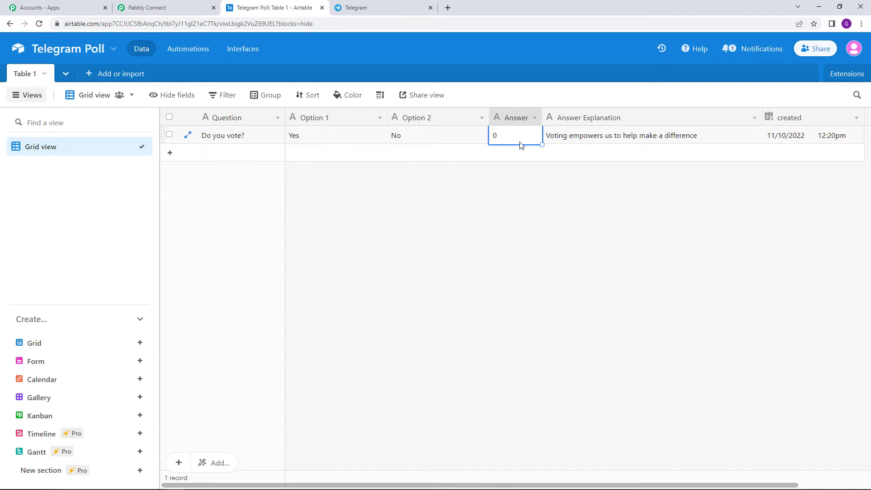
pyautogui.click(152, 4)
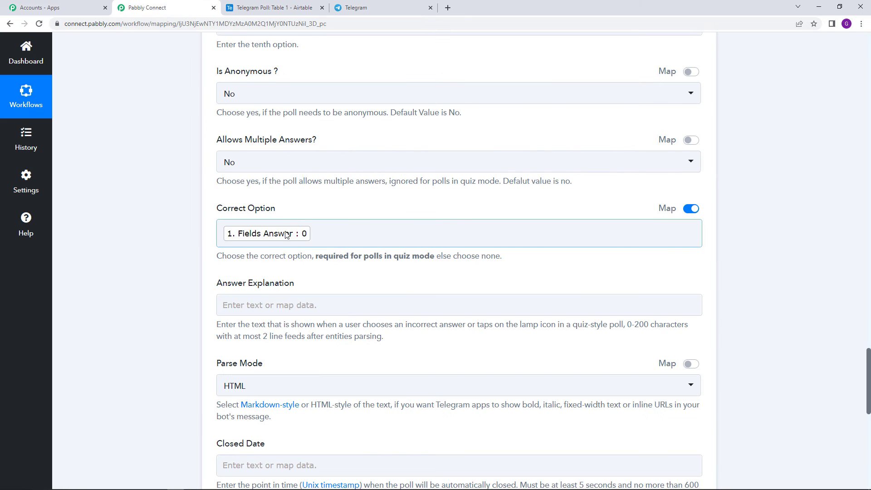
# Map the poll's Answer Explanation field to Fields Answer Explanation from the Airtable New Record step.
pyautogui.scroll(-2, 286, 235)
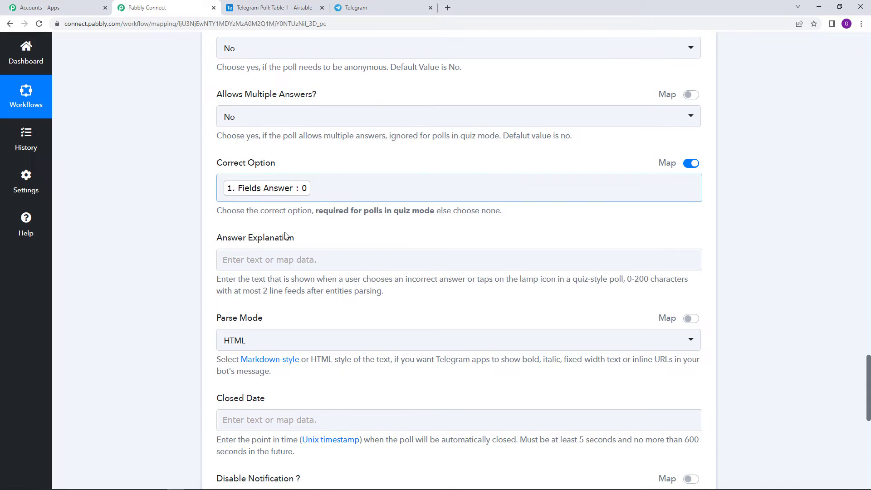
pyautogui.click(274, 216)
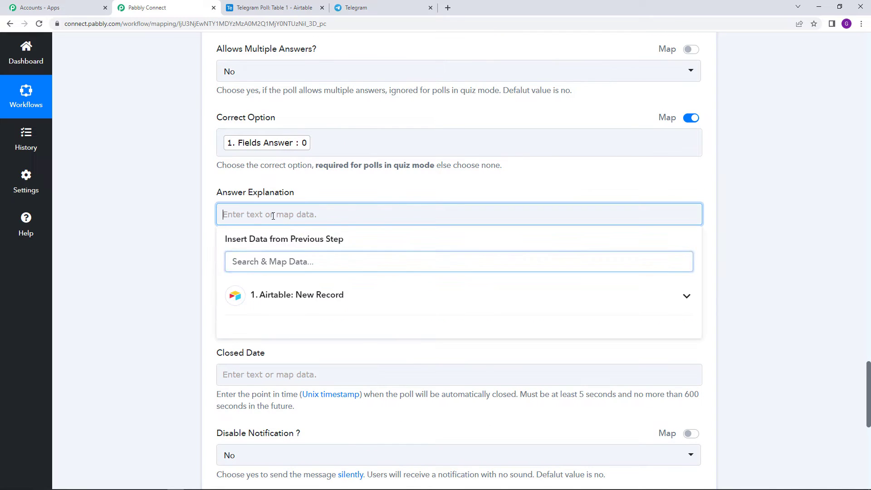
pyautogui.click(316, 291)
pyautogui.scroll(-1, 322, 410)
pyautogui.click(322, 415)
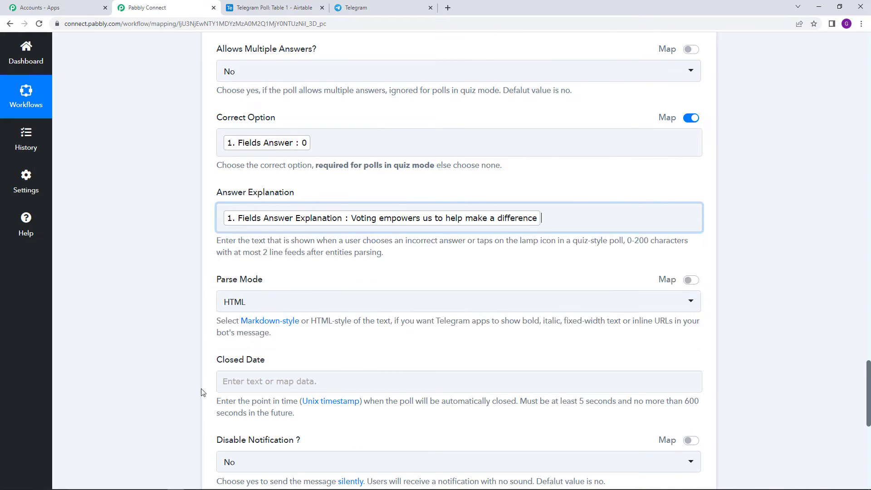
# Review the remaining poll settings, the Airtable record's created column and the trigger step's response data.
pyautogui.scroll(-3, 142, 352)
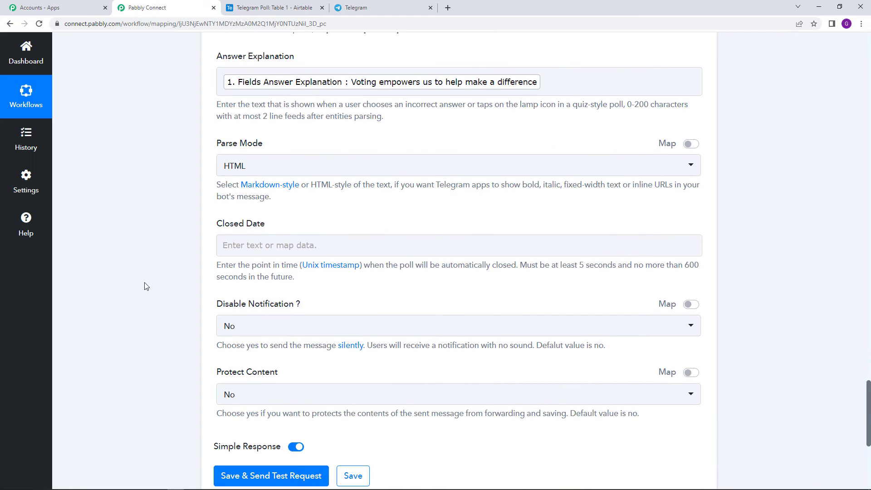
pyautogui.scroll(-2, 144, 286)
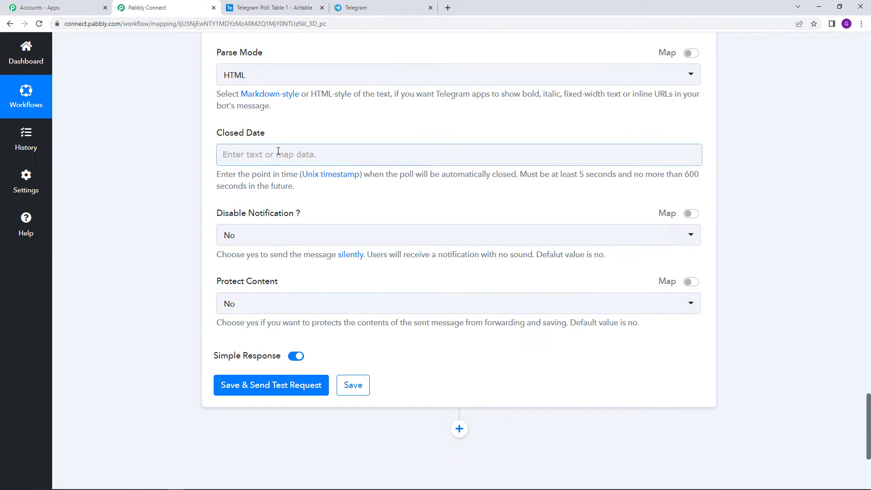
pyautogui.click(293, 4)
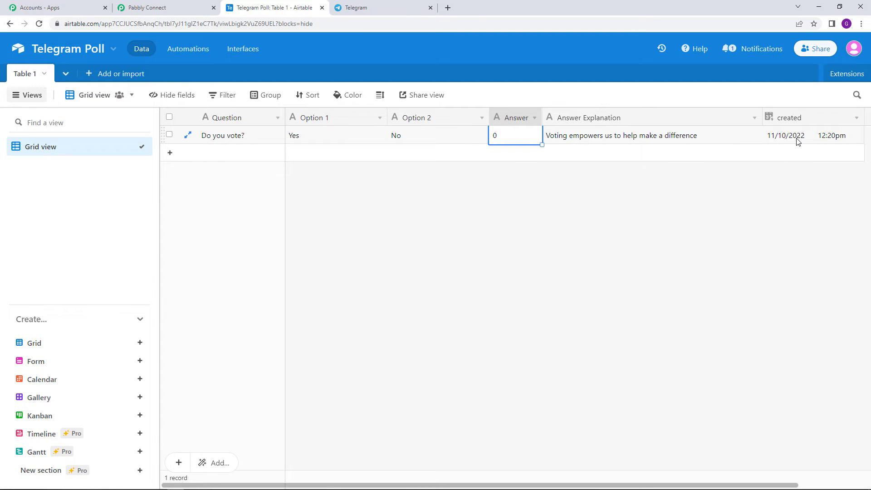
pyautogui.click(181, 6)
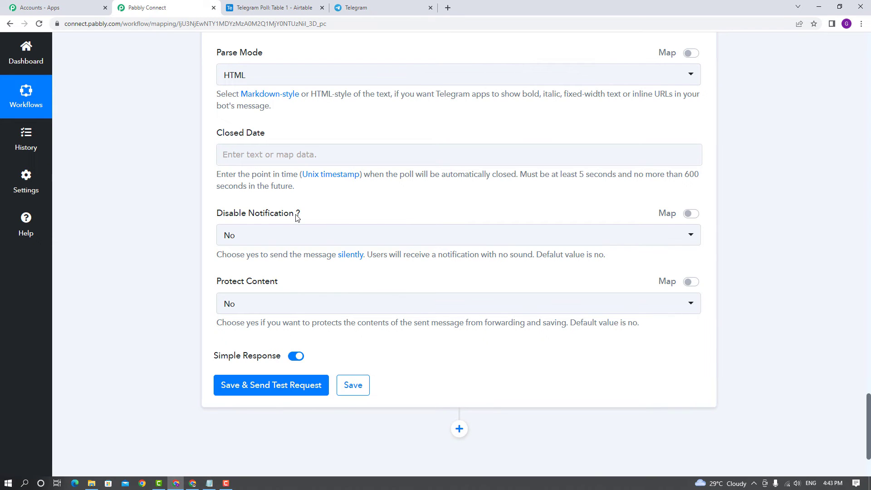
pyautogui.scroll(8, 459, 261)
pyautogui.scroll(10, 704, 218)
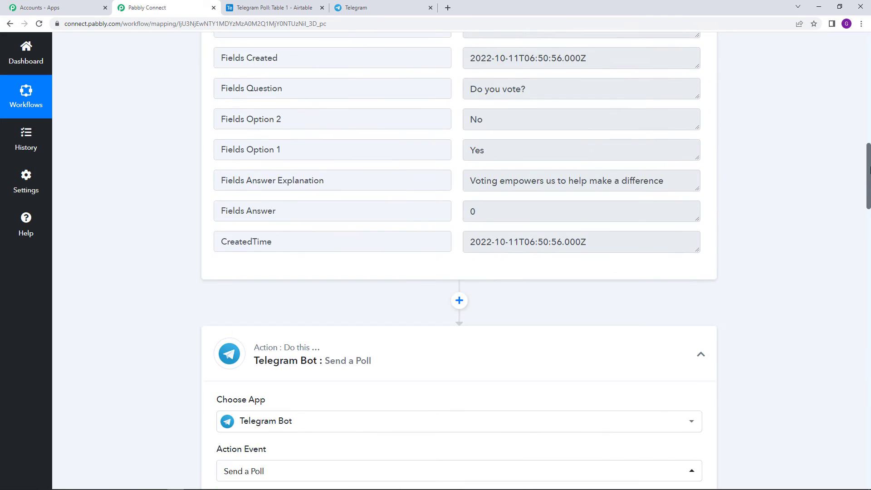
pyautogui.scroll(-1, 471, 276)
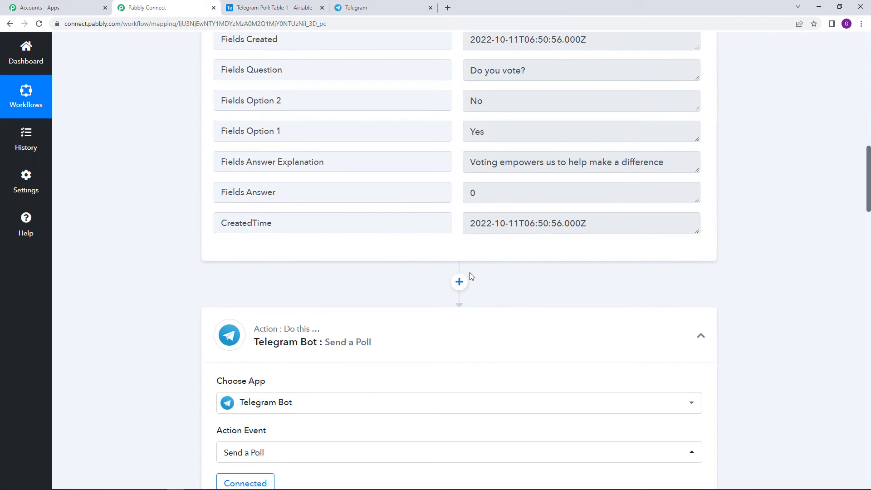
pyautogui.scroll(-15, 471, 276)
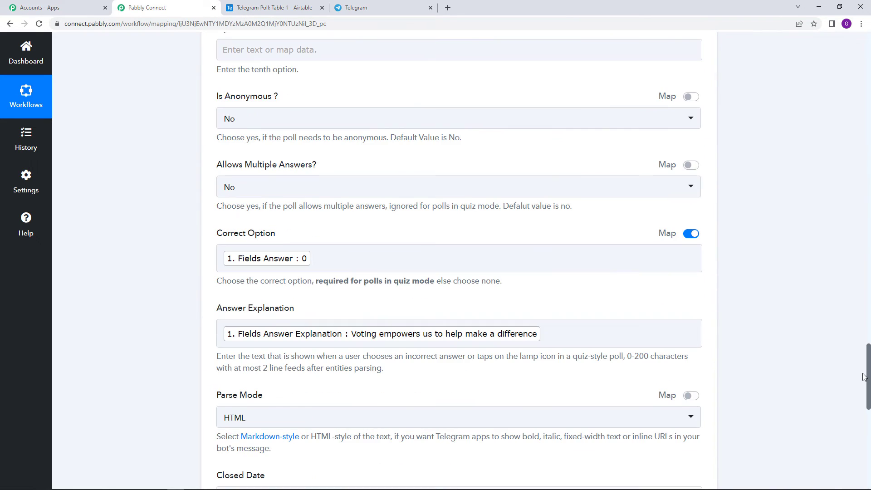
# Open the Unix timestamp reference for the poll's Closed Date, examine the current epoch format, and return to Pabbly Connect.
pyautogui.scroll(-7, 412, 384)
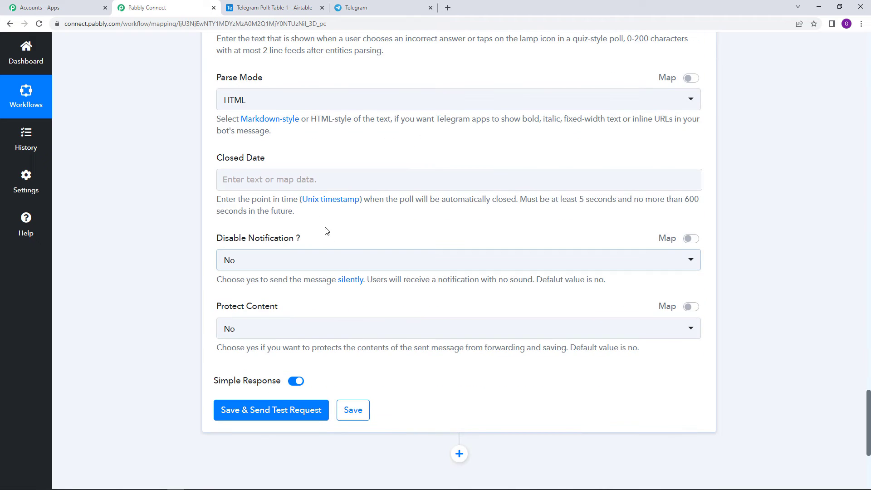
pyautogui.click(343, 207)
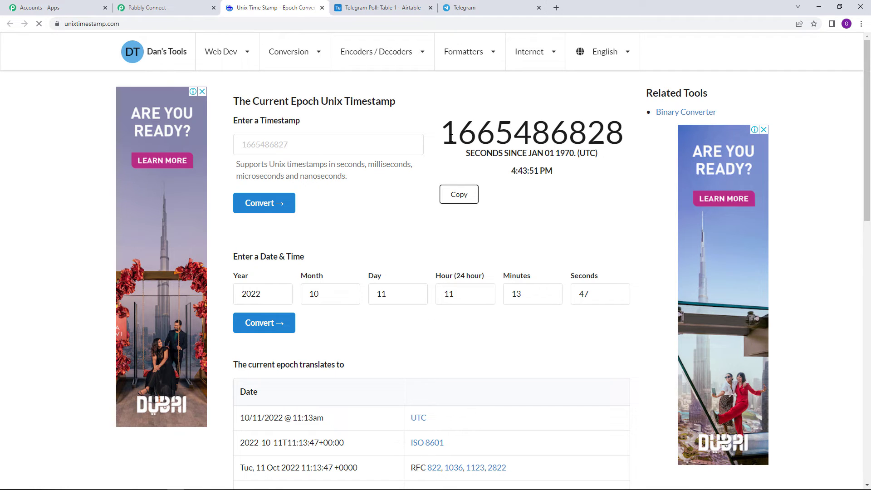
pyautogui.doubleClick(475, 138)
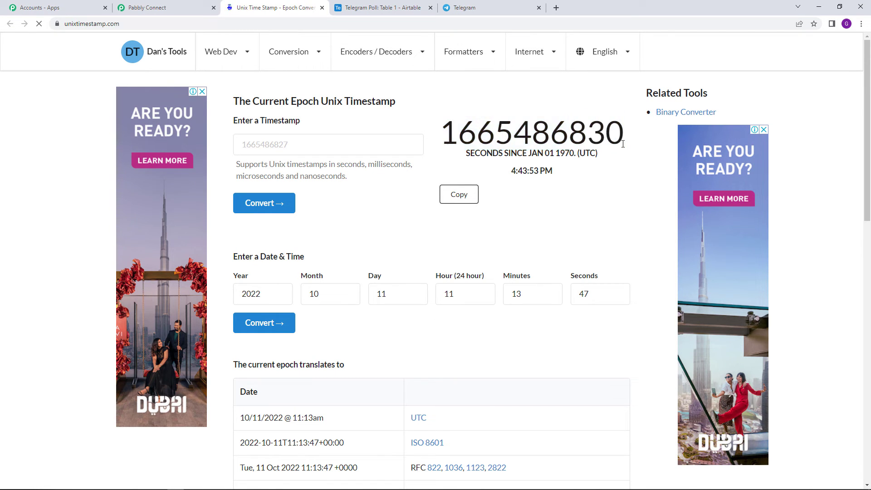
pyautogui.moveTo(623, 144); pyautogui.dragTo(569, 146)
pyautogui.click(182, 4)
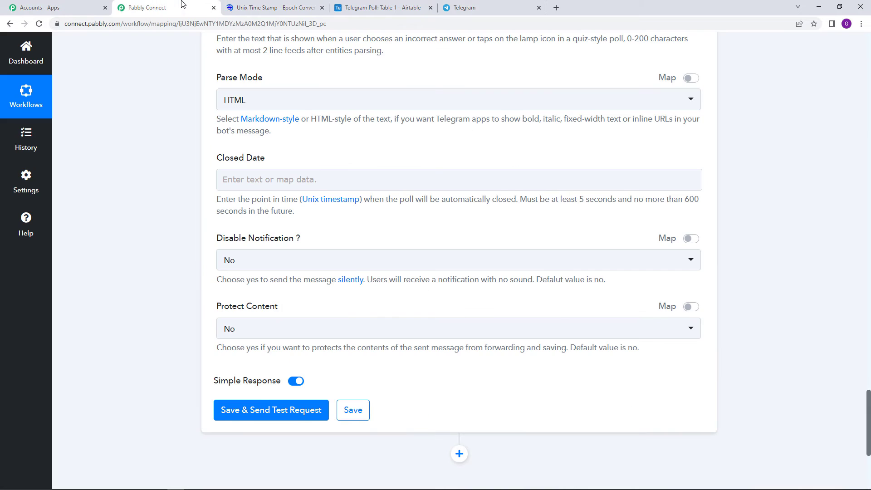
pyautogui.click(263, 184)
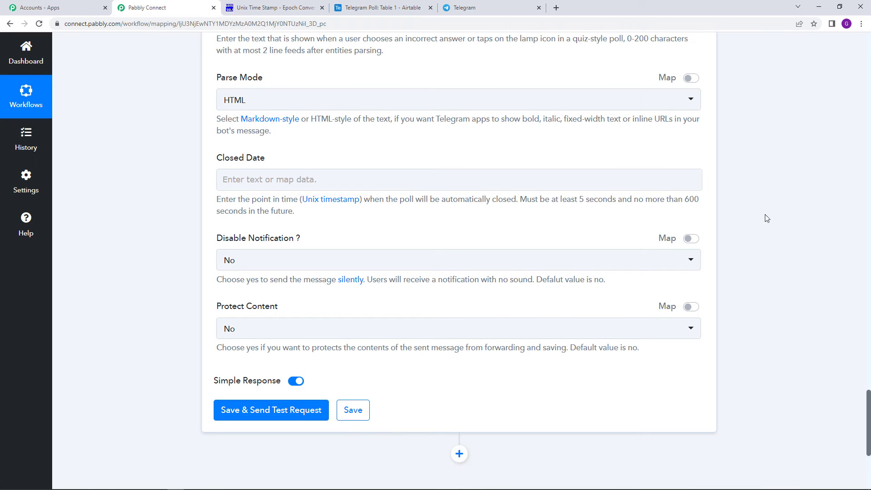
# Insert a Date/Time Formatter by Pabbly action between the Airtable trigger and the Telegram Bot step.
pyautogui.moveTo(868, 410); pyautogui.dragTo(868, 152)
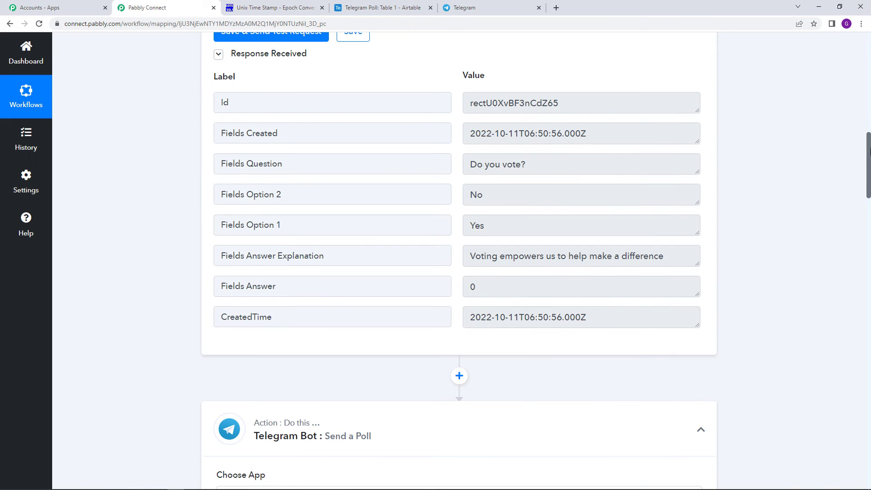
pyautogui.scroll(-2, 366, 251)
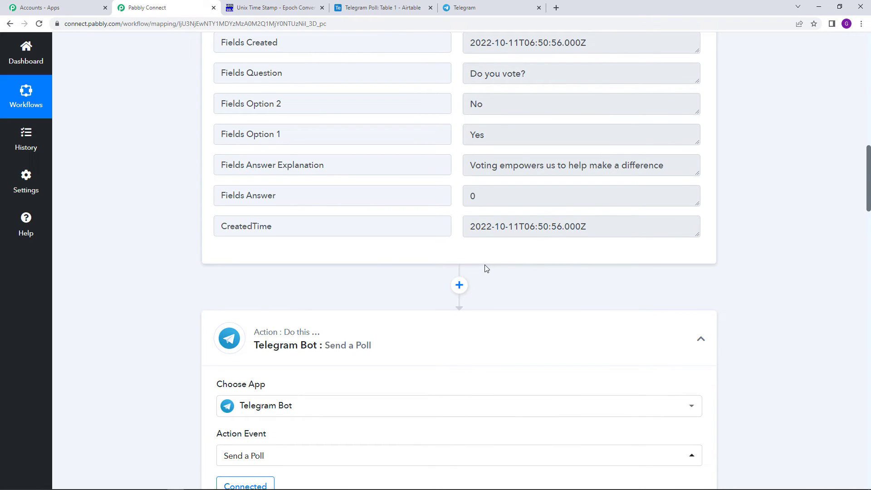
pyautogui.scroll(-15, 498, 313)
pyautogui.scroll(-18, 423, 353)
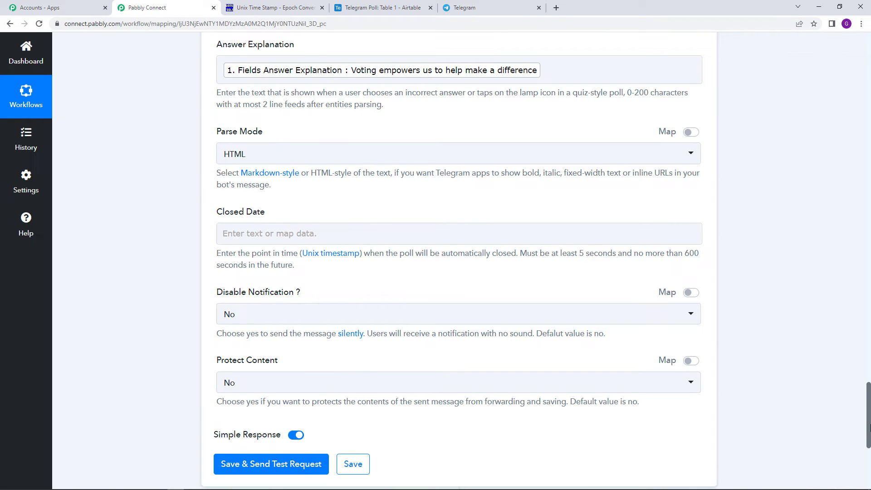
pyautogui.scroll(20, 675, 256)
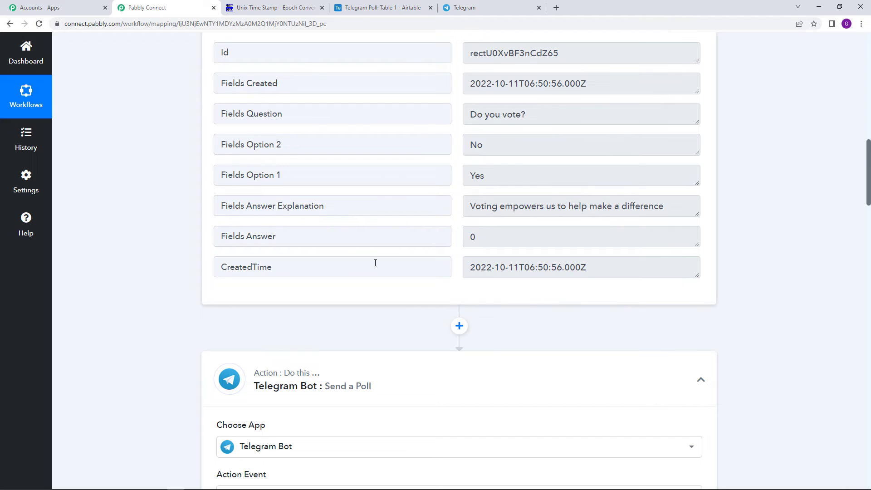
pyautogui.scroll(-3, 422, 229)
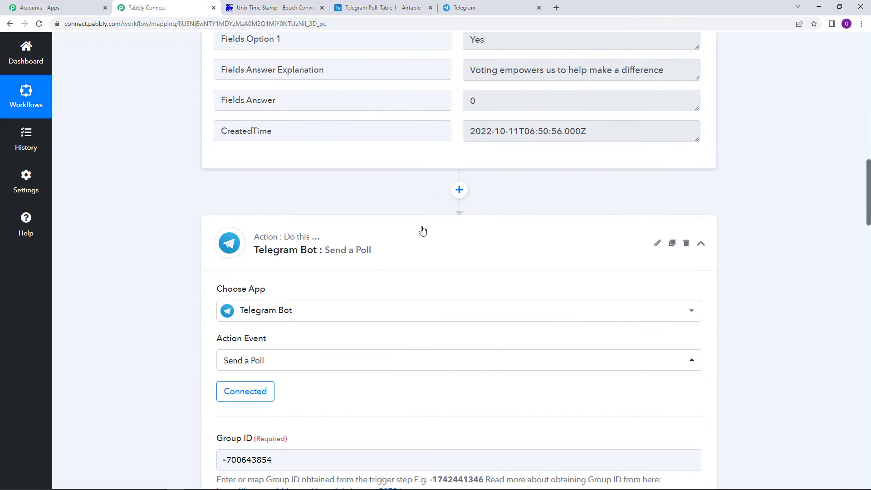
pyautogui.click(460, 190)
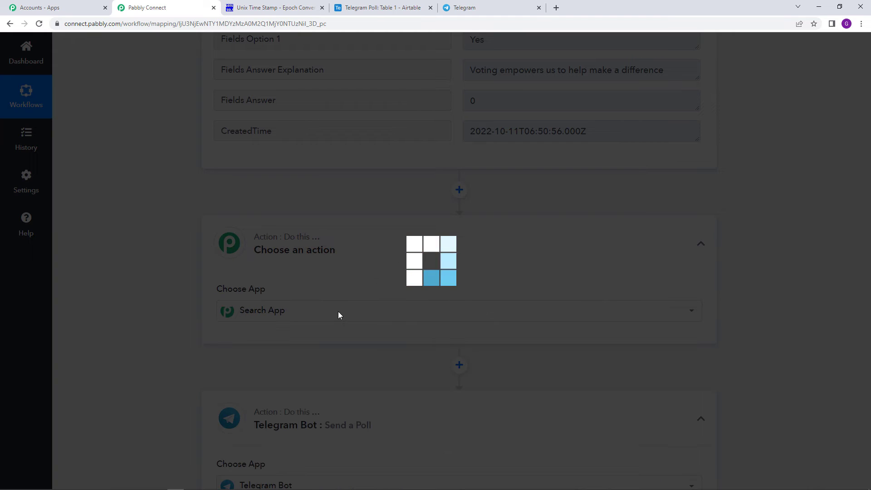
pyautogui.write('date')
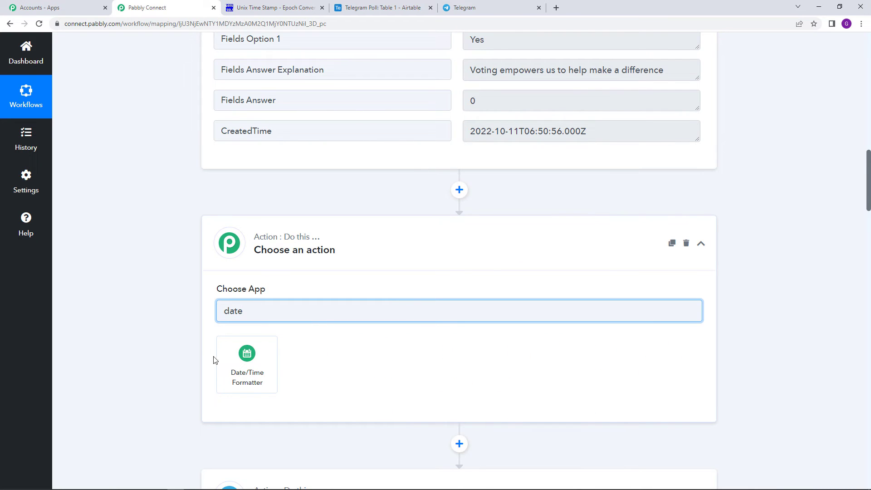
pyautogui.click(236, 365)
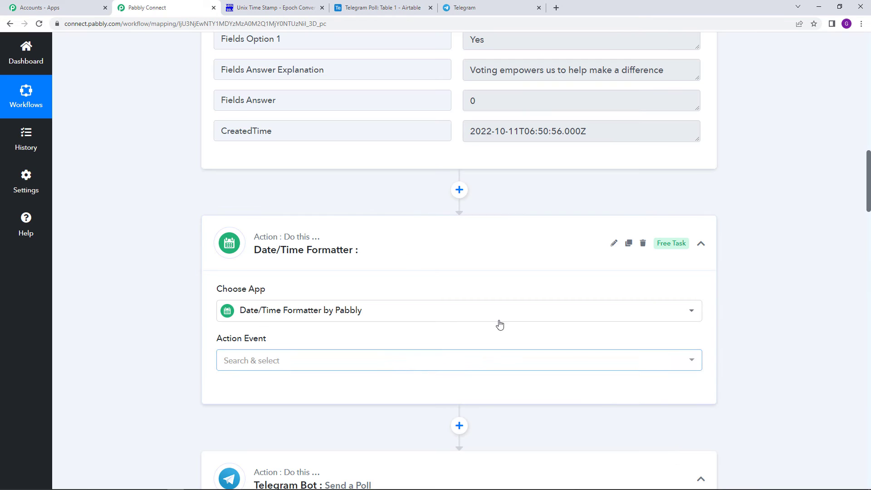
# Set the Date/Time Formatter's action event to Format Date Only and connect it.
pyautogui.moveTo(681, 247)
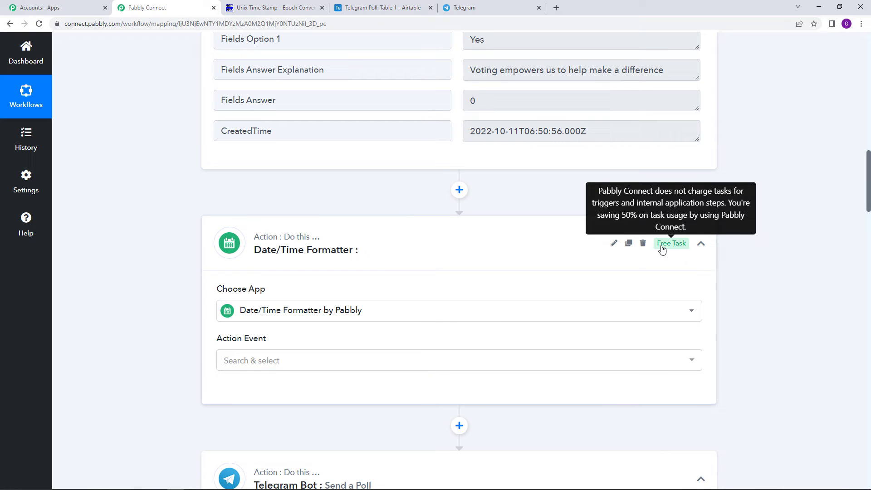
pyautogui.click(317, 367)
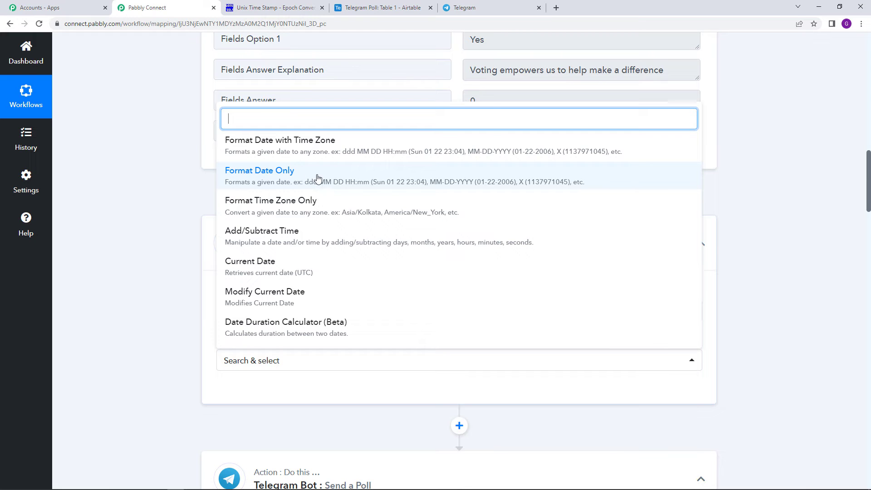
pyautogui.click(291, 182)
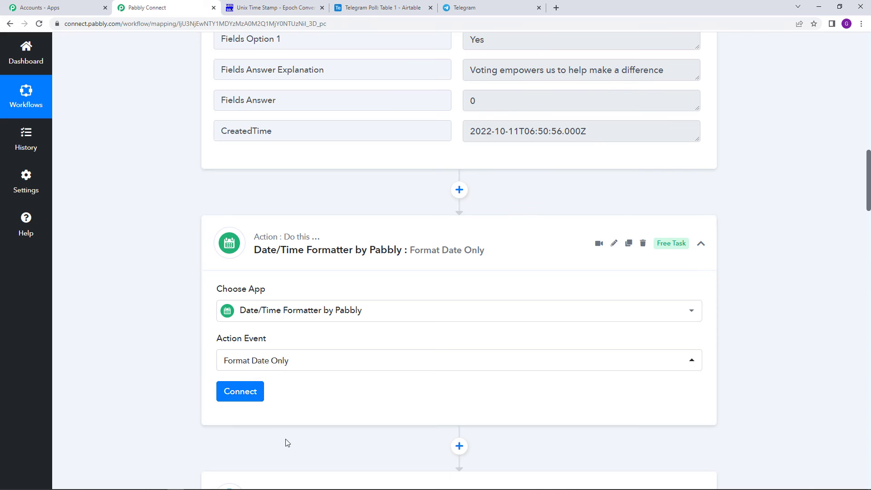
pyautogui.click(247, 395)
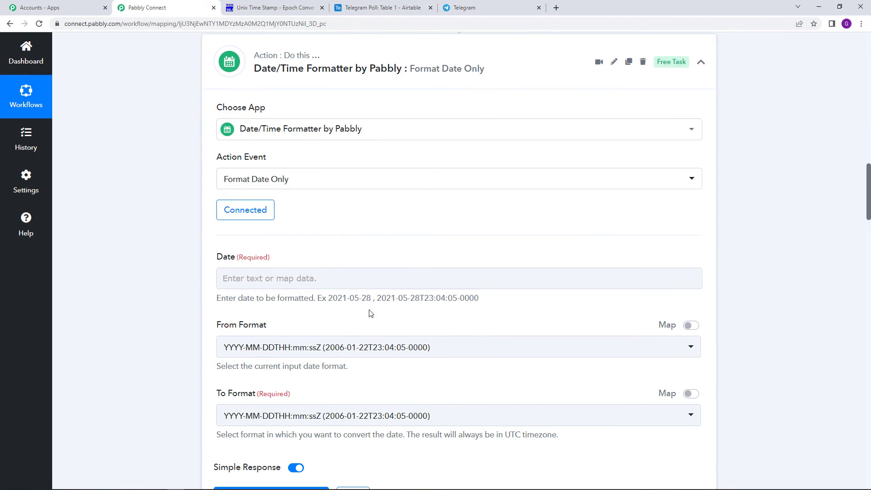
# Map the formatter's Date field to CreatedTime from the Airtable New Record step.
pyautogui.scroll(-1, 360, 313)
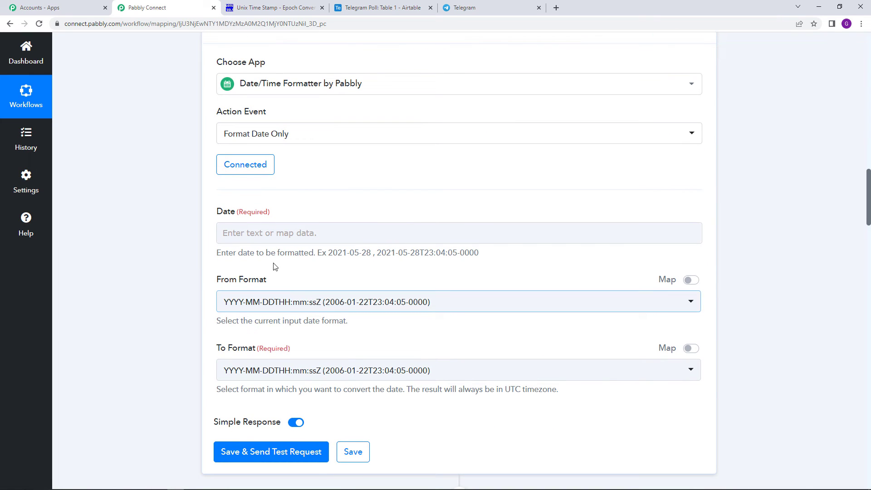
pyautogui.click(261, 234)
pyautogui.click(317, 320)
pyautogui.scroll(-1, 359, 426)
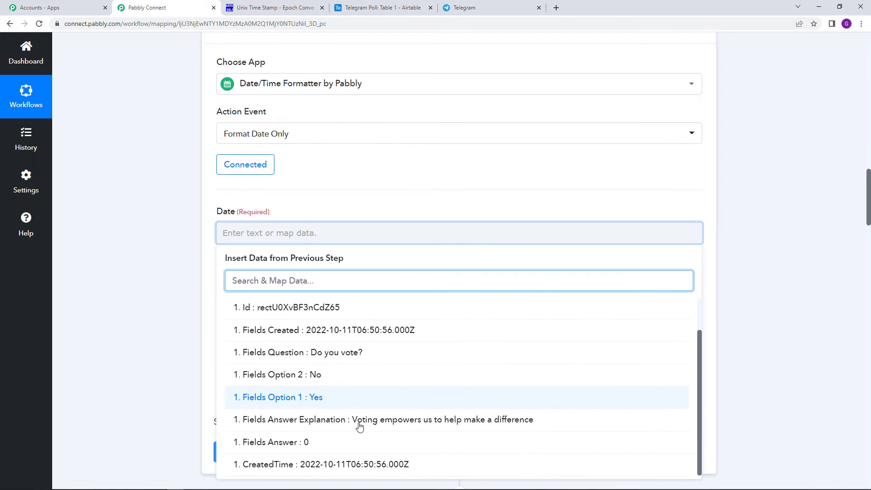
pyautogui.click(296, 464)
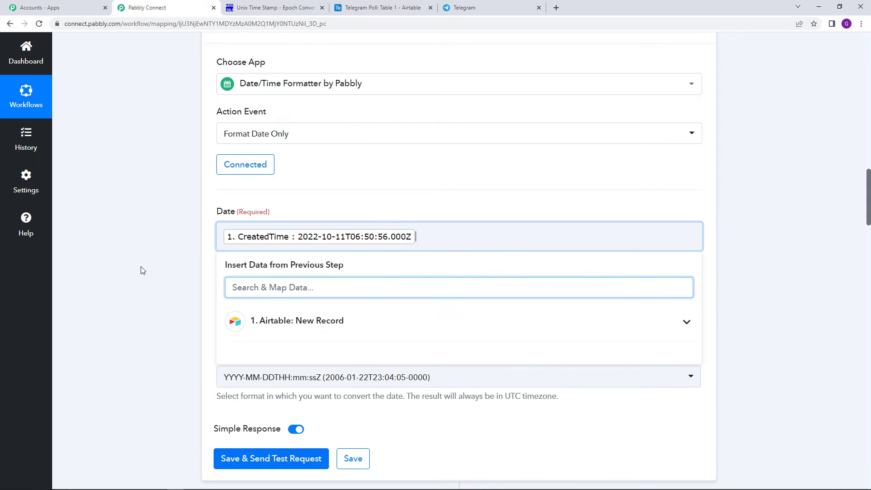
pyautogui.click(140, 268)
# Set the formatter's To Format to Timestamp in Millisecond, then save the step and send a test request.
pyautogui.scroll(-2, 140, 268)
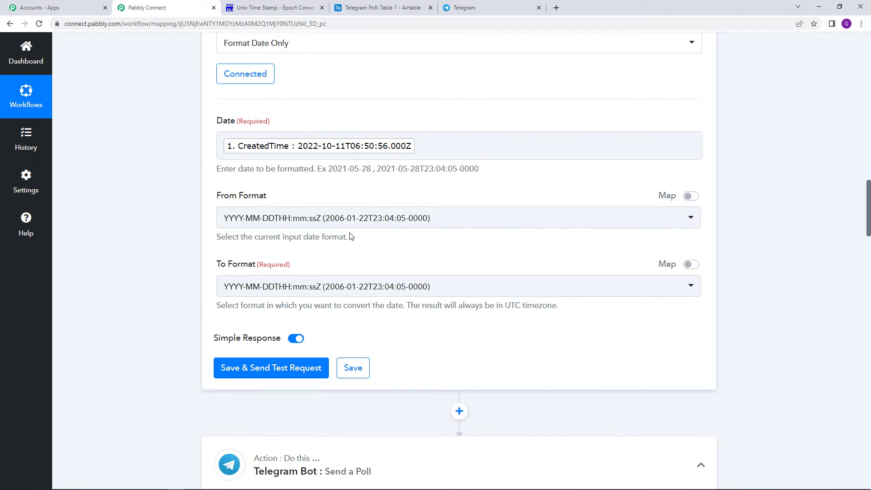
pyautogui.click(290, 289)
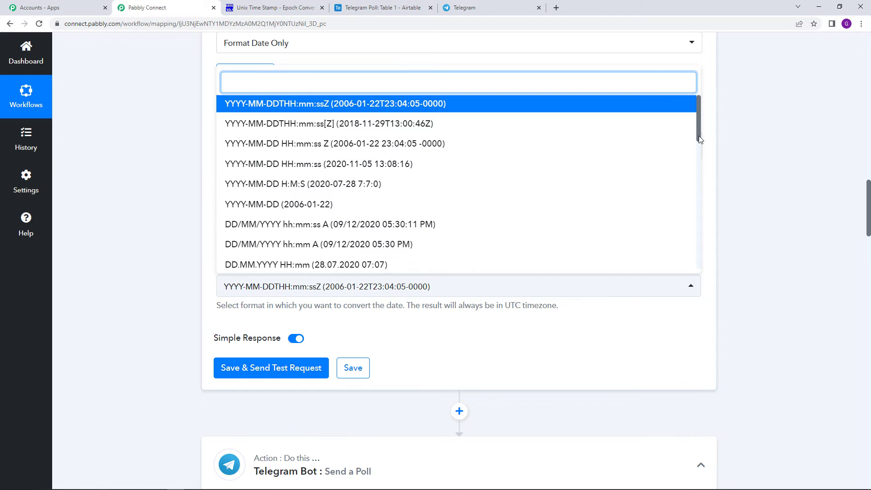
pyautogui.moveTo(699, 135); pyautogui.dragTo(709, 284)
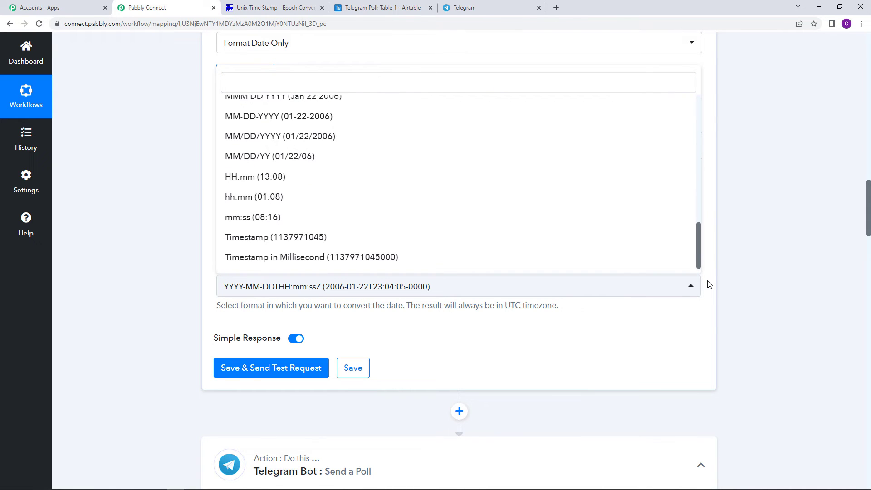
pyautogui.click(322, 257)
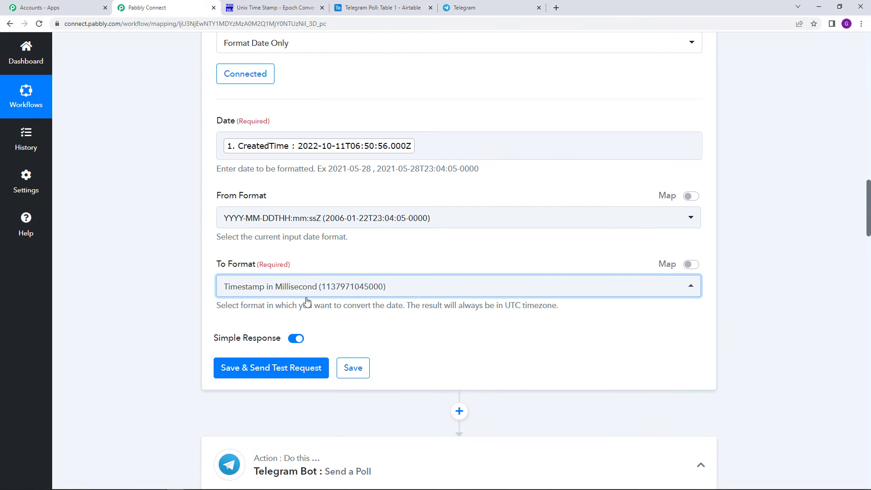
pyautogui.click(277, 366)
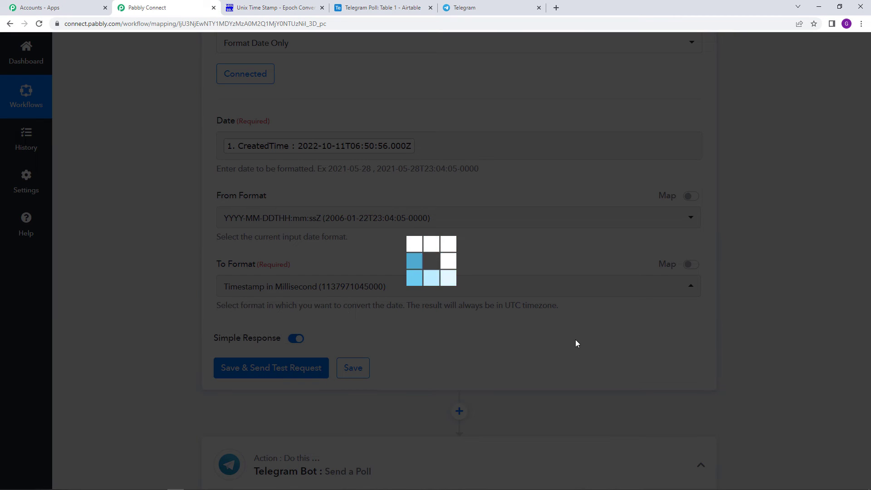
# Compare the formatter's Result value with the current epoch on the Unix timestamp site, and return to Pabbly Connect.
pyautogui.scroll(-5, 540, 329)
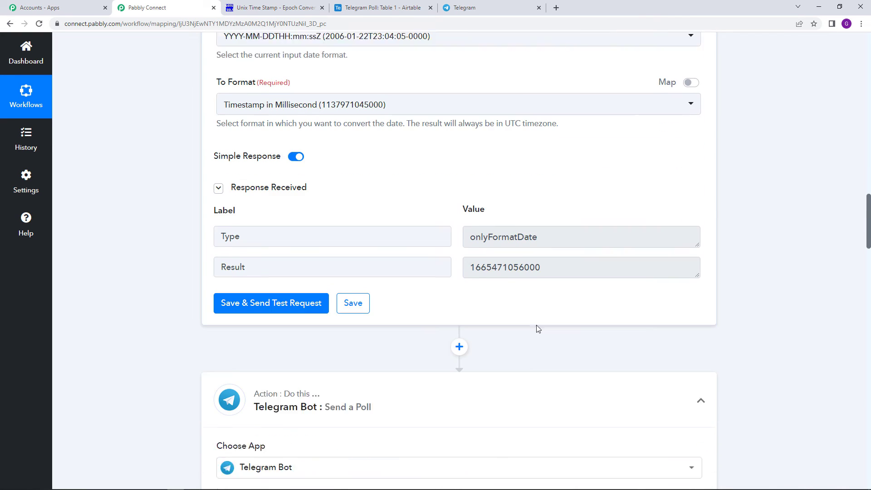
pyautogui.moveTo(470, 222); pyautogui.dragTo(558, 219)
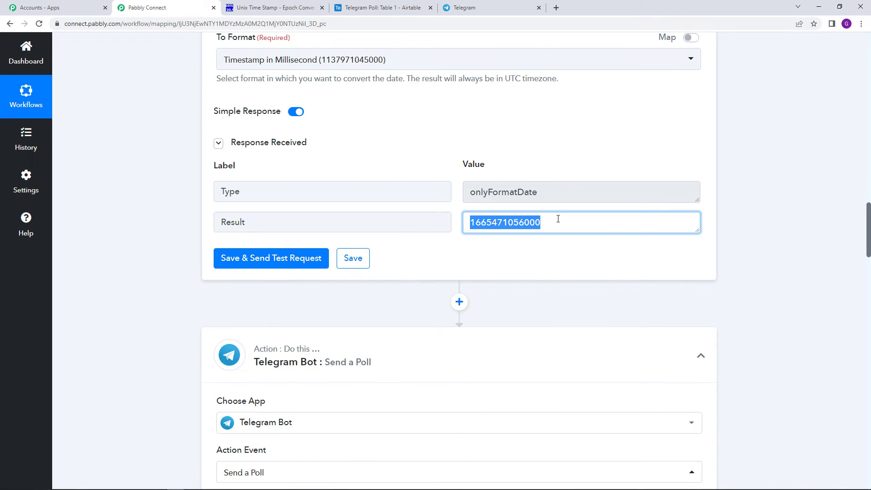
pyautogui.click(274, 7)
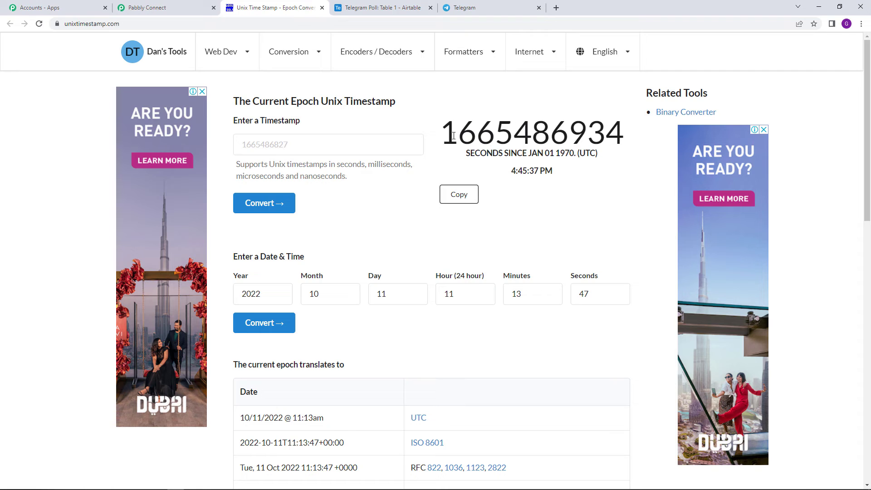
pyautogui.click(165, 7)
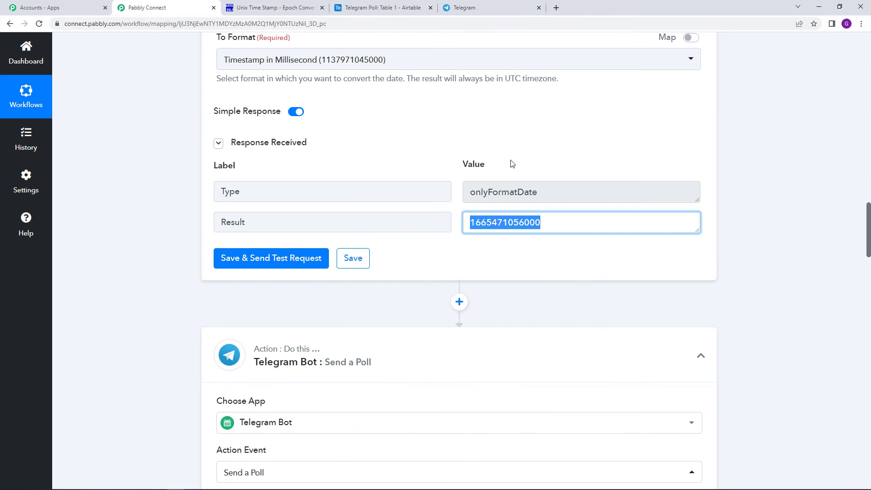
pyautogui.click(511, 239)
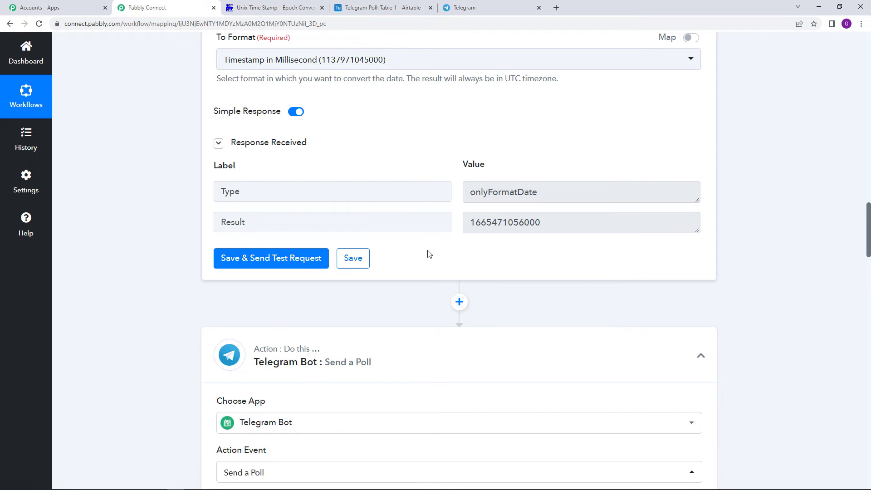
# Reconnect the Telegram Bot Send a Poll step using the existing connection Telegram Bot #49.
pyautogui.scroll(-3, 430, 254)
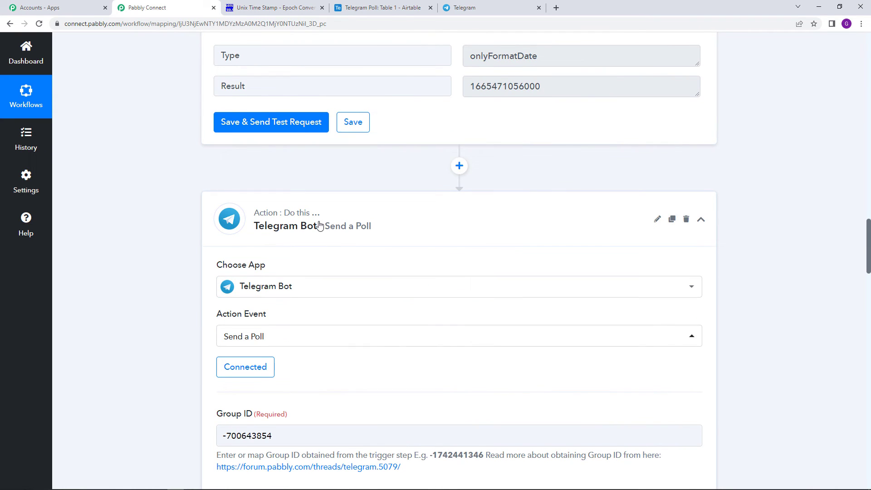
pyautogui.scroll(-1, 319, 225)
pyautogui.scroll(3, 360, 245)
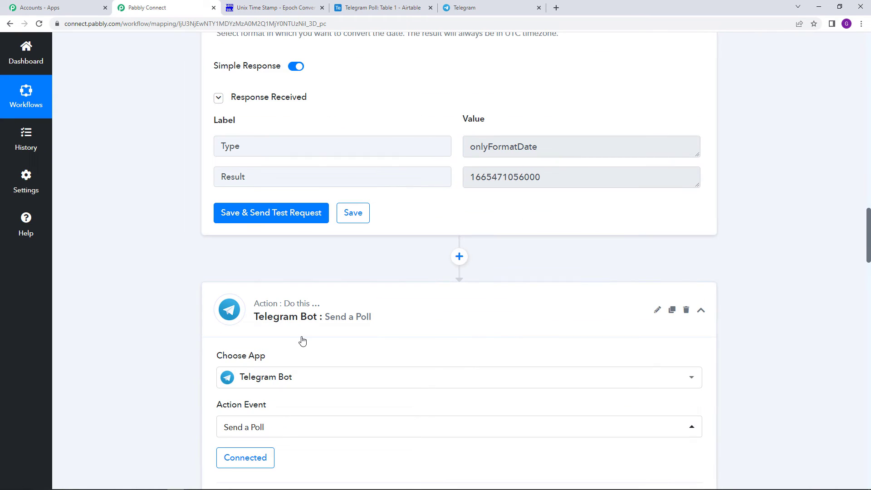
pyautogui.scroll(-5, 303, 341)
pyautogui.click(251, 239)
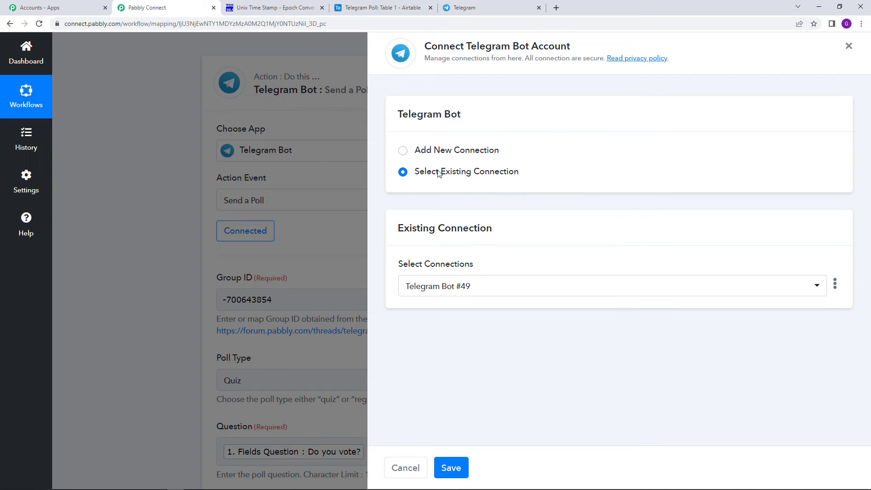
pyautogui.click(461, 467)
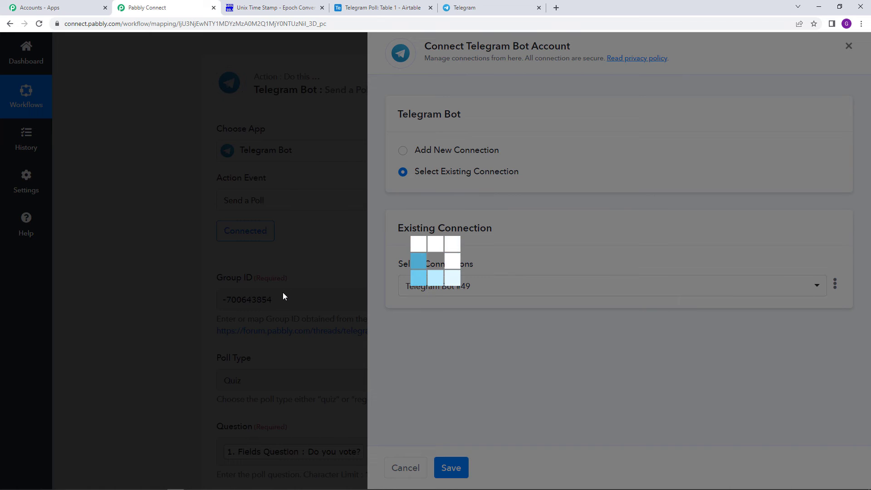
pyautogui.scroll(-3, 313, 294)
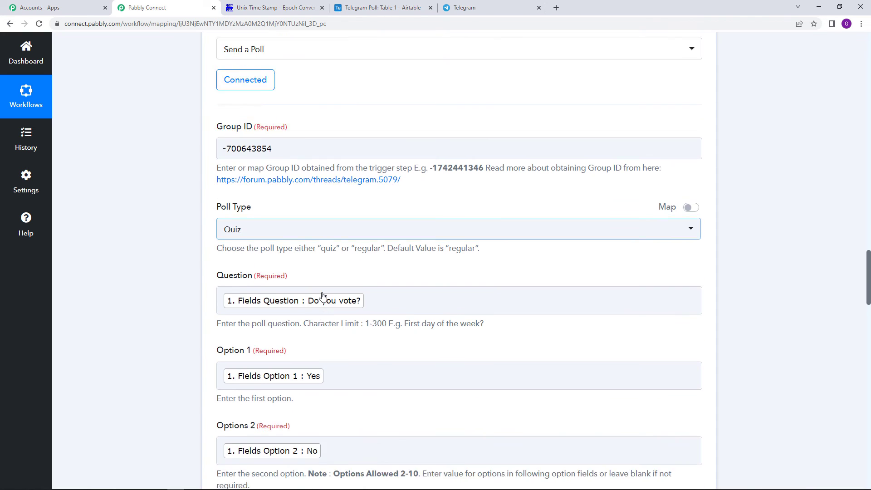
# Map the poll step's Closed Date field to Result from the Date/Time Formatter step.
pyautogui.scroll(-2, 313, 236)
pyautogui.scroll(-5, 291, 196)
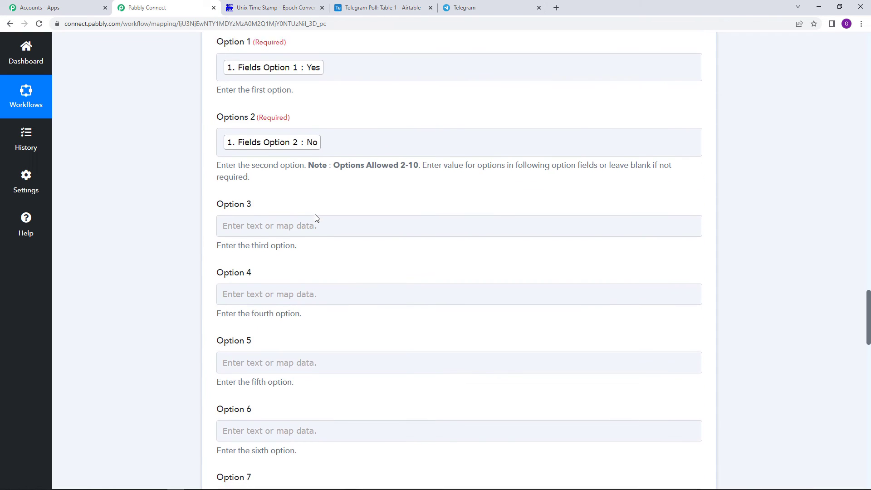
pyautogui.scroll(-15, 316, 218)
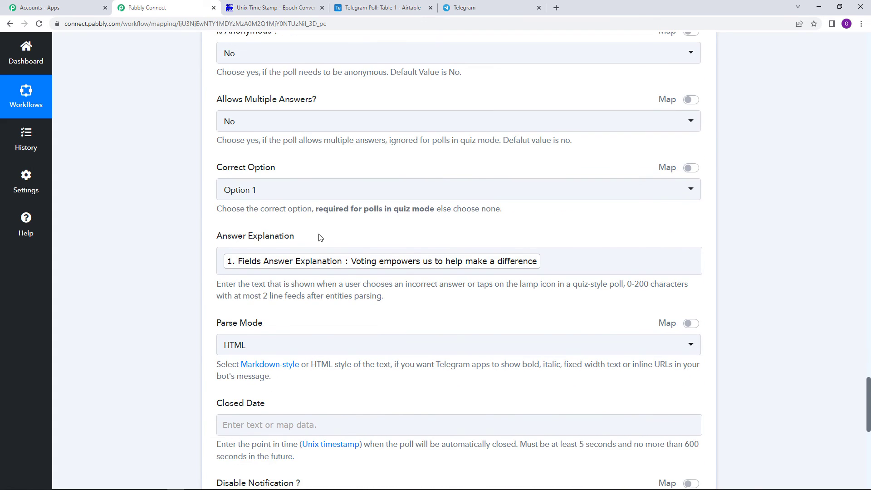
pyautogui.scroll(-6, 317, 219)
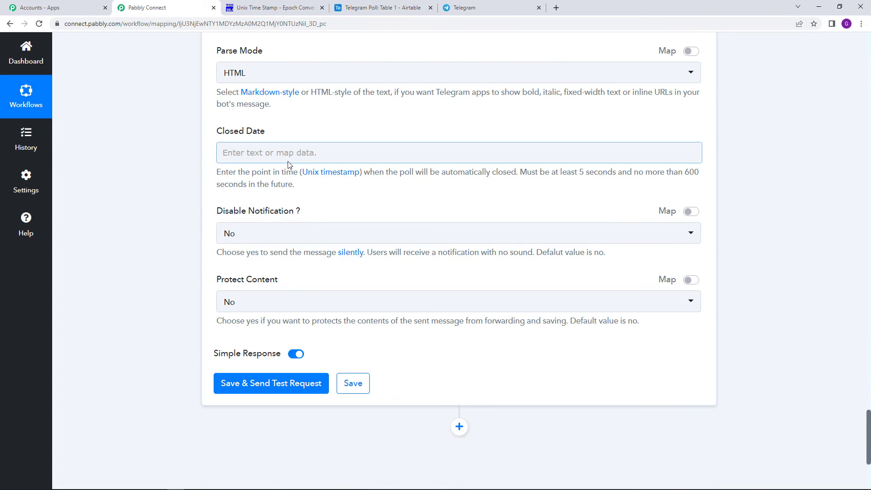
pyautogui.click(290, 154)
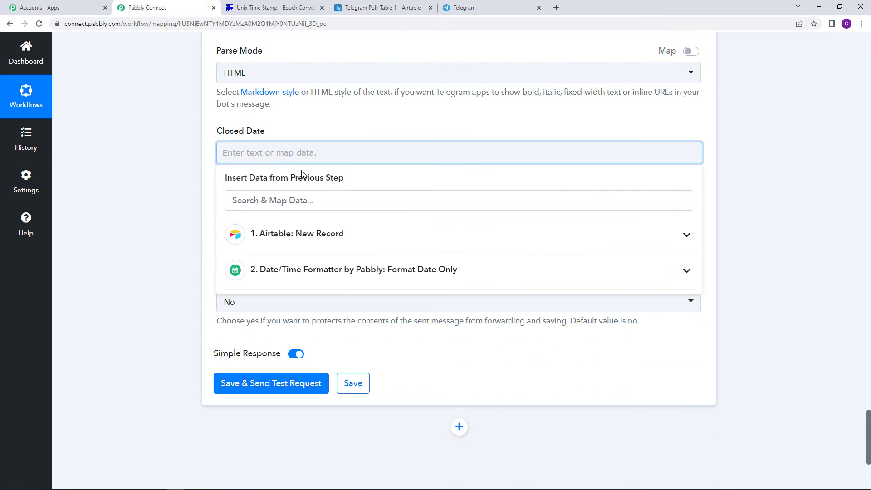
pyautogui.click(382, 274)
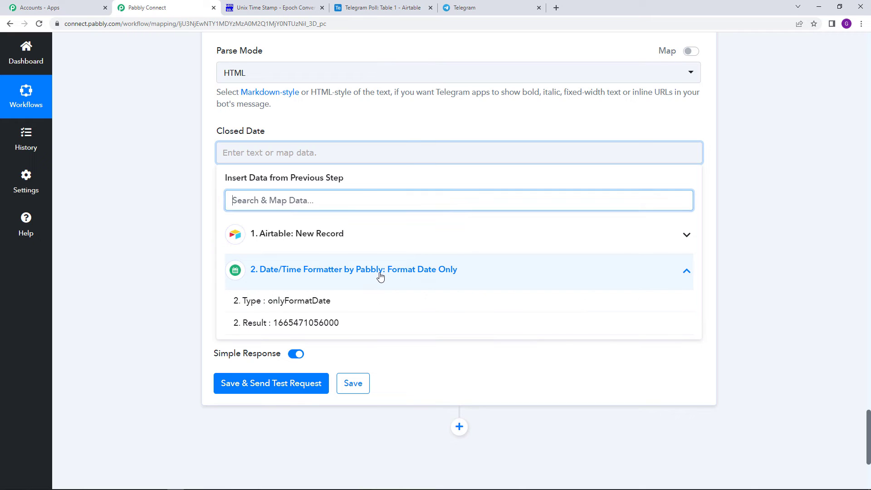
pyautogui.click(324, 323)
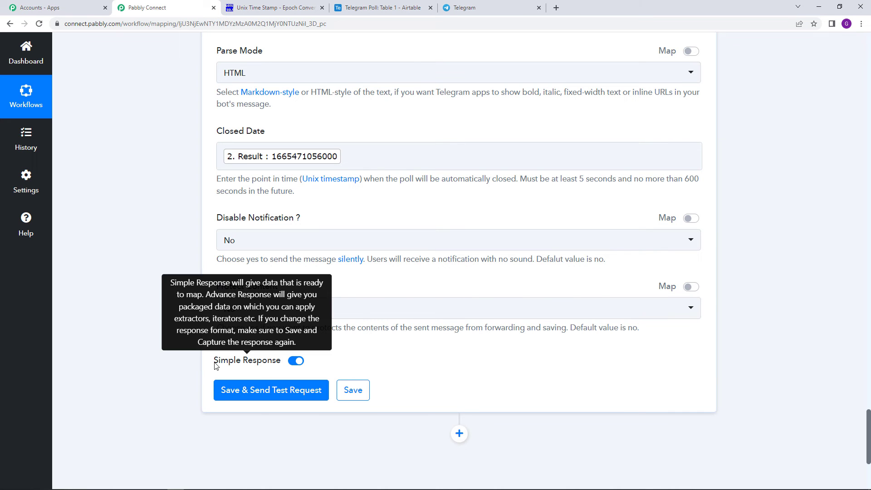
# Check the Polling Group Community chat in Telegram, and save the Send a Poll step in Pabbly Connect with a test request.
pyautogui.click(495, 4)
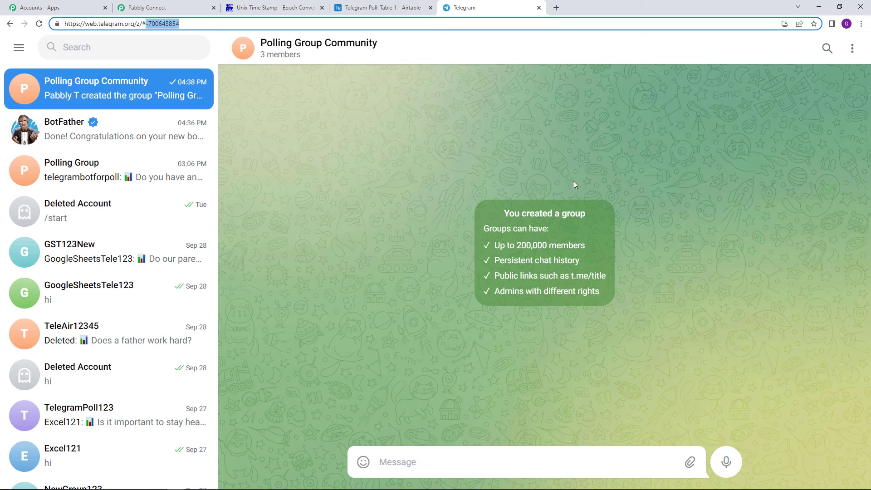
pyautogui.click(480, 192)
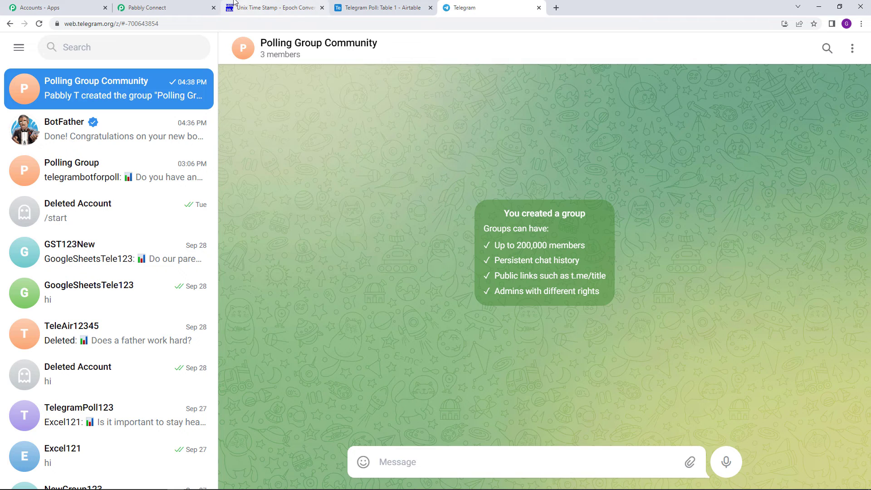
pyautogui.click(189, 7)
pyautogui.click(271, 390)
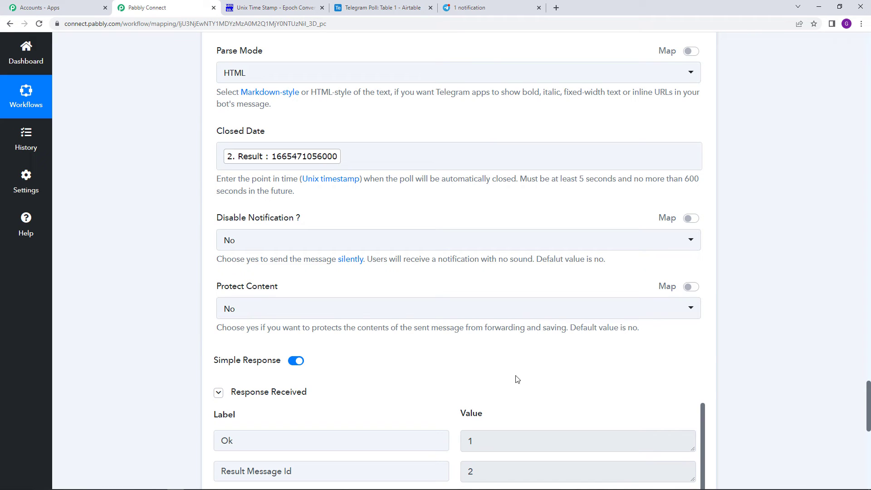
# Switch to Telegram, answer the "Do you vote?" quiz with Yes and show its answer explanation.
pyautogui.click(478, 9)
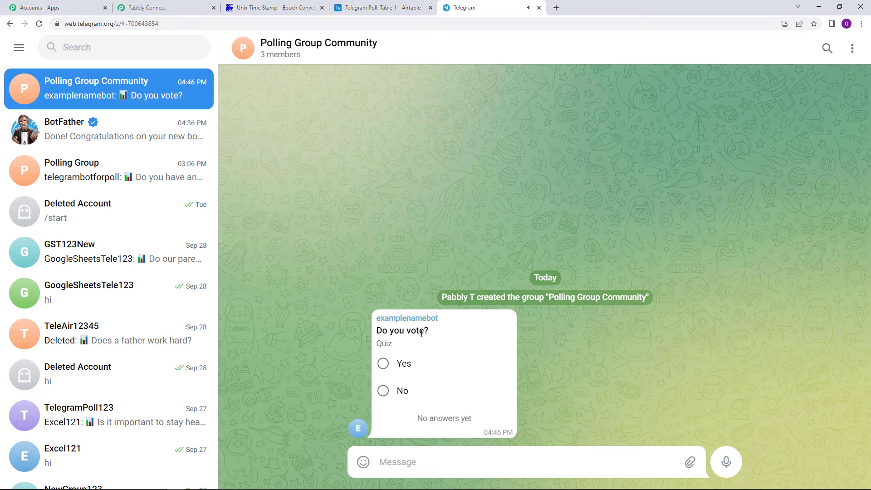
pyautogui.click(384, 364)
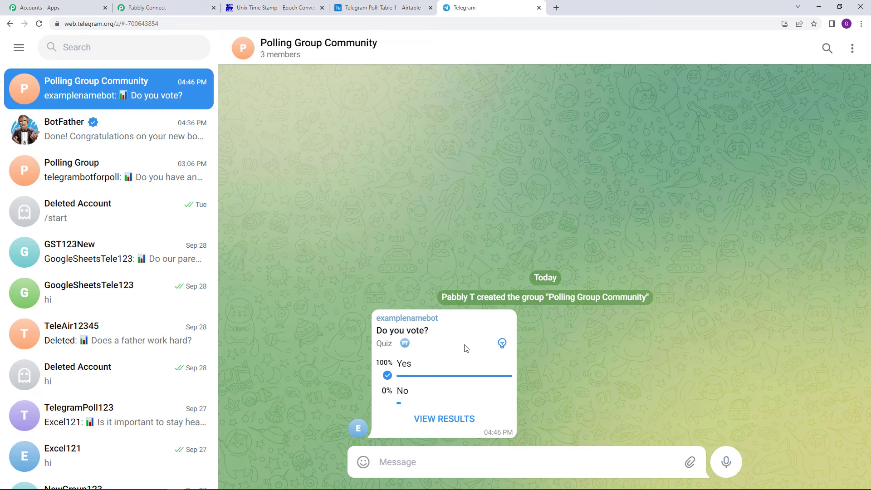
pyautogui.click(503, 344)
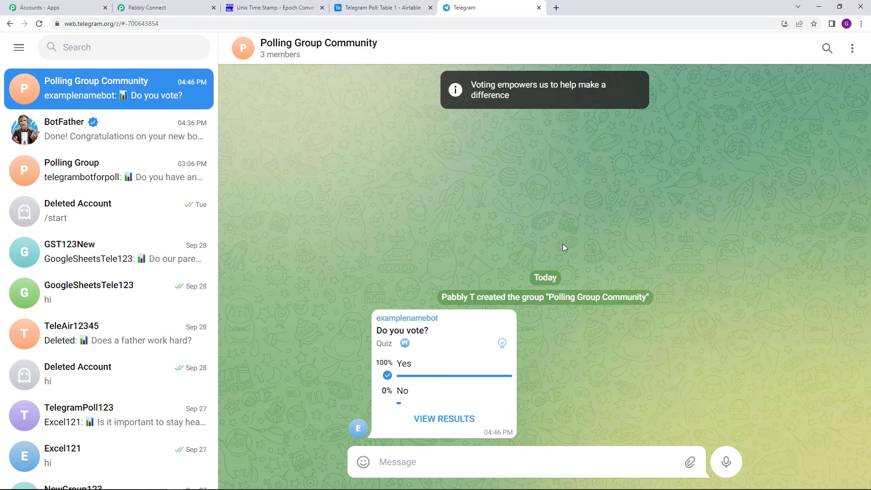
# Send a second test request from the Send a Poll step in Pabbly Connect and answer the new quiz with No in Telegram.
pyautogui.click(147, 8)
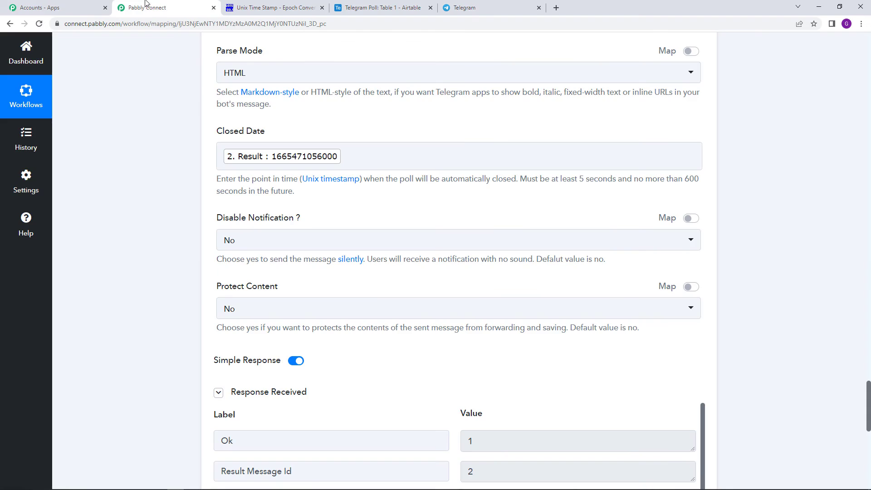
pyautogui.scroll(-10, 166, 245)
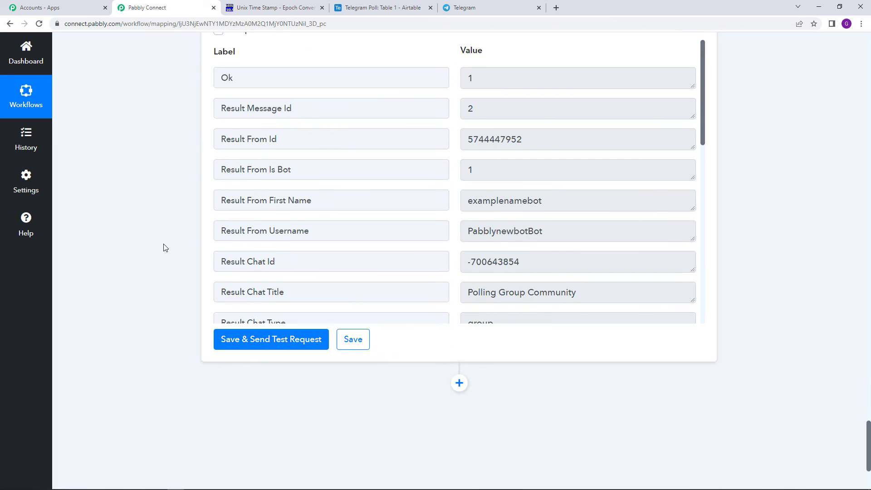
pyautogui.click(267, 260)
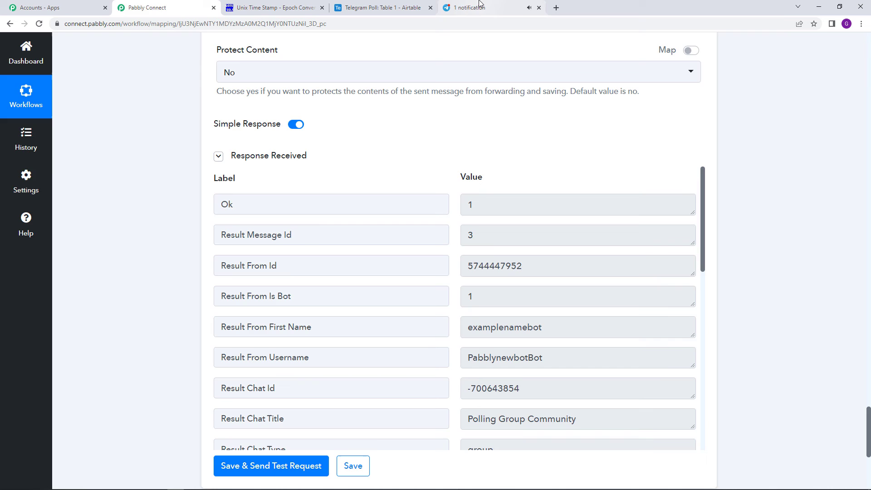
pyautogui.click(467, 8)
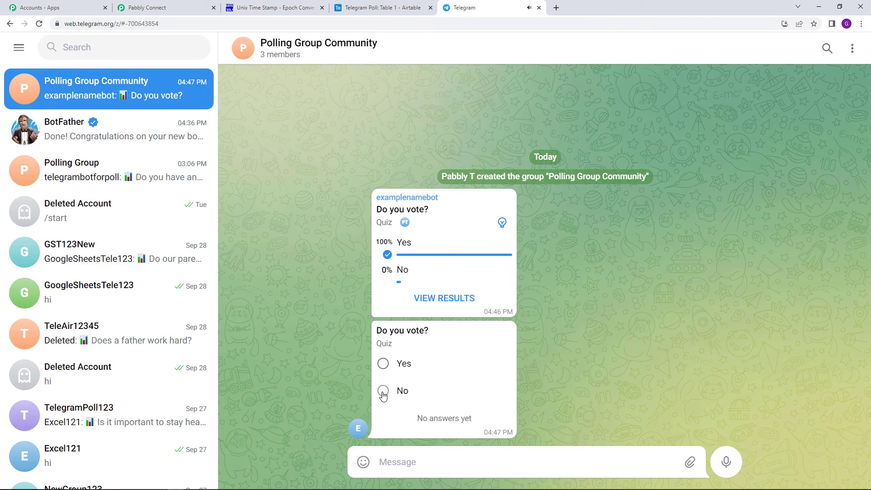
pyautogui.click(383, 391)
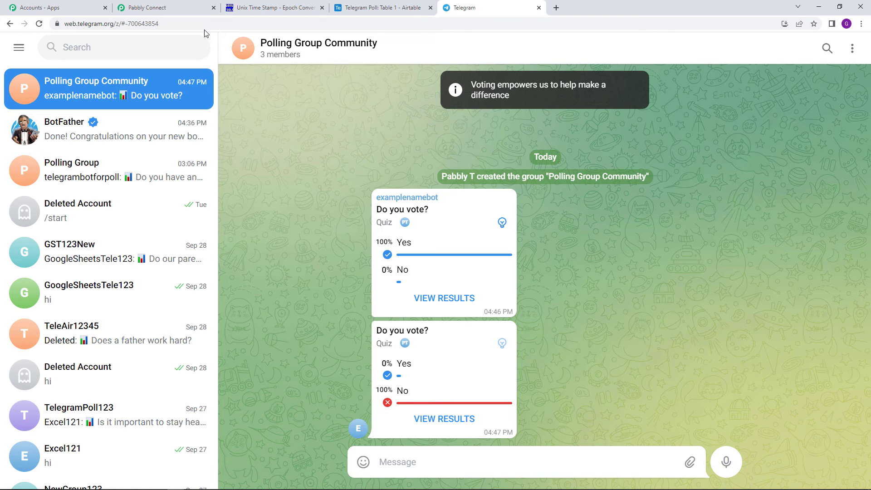
# Return to Pabbly Connect and save the Send a Poll step.
pyautogui.click(206, 9)
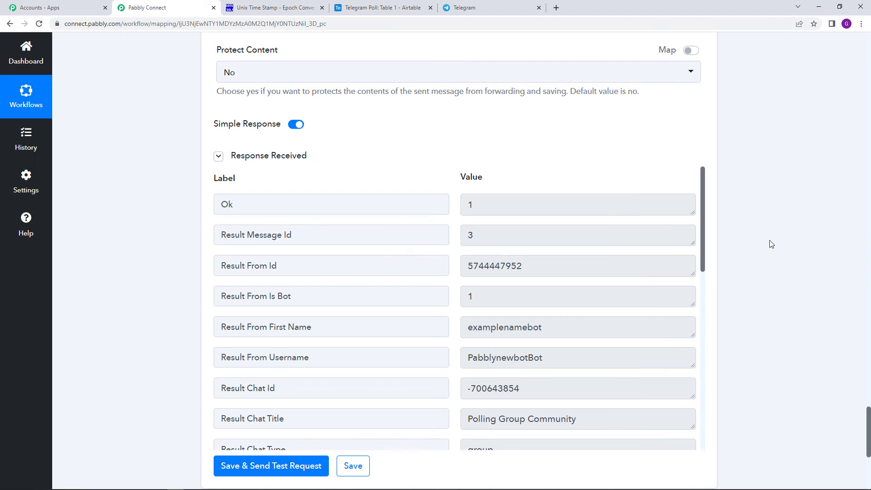
pyautogui.scroll(-1, 762, 254)
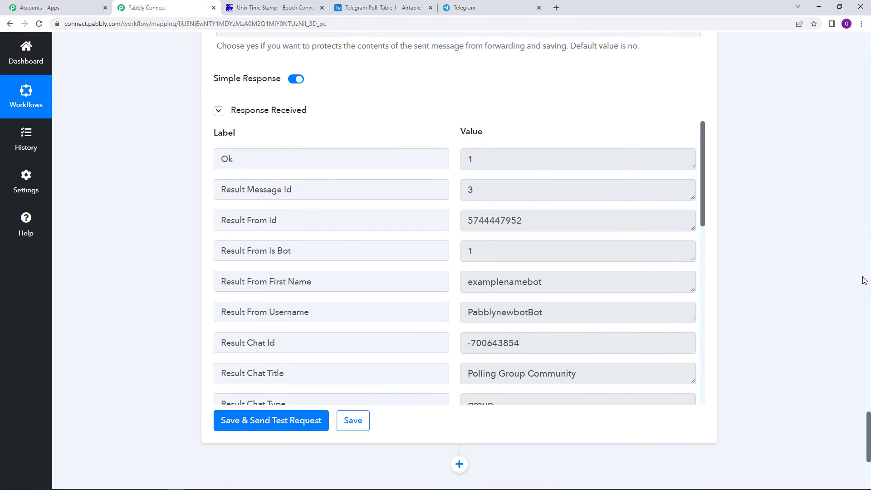
pyautogui.click(352, 419)
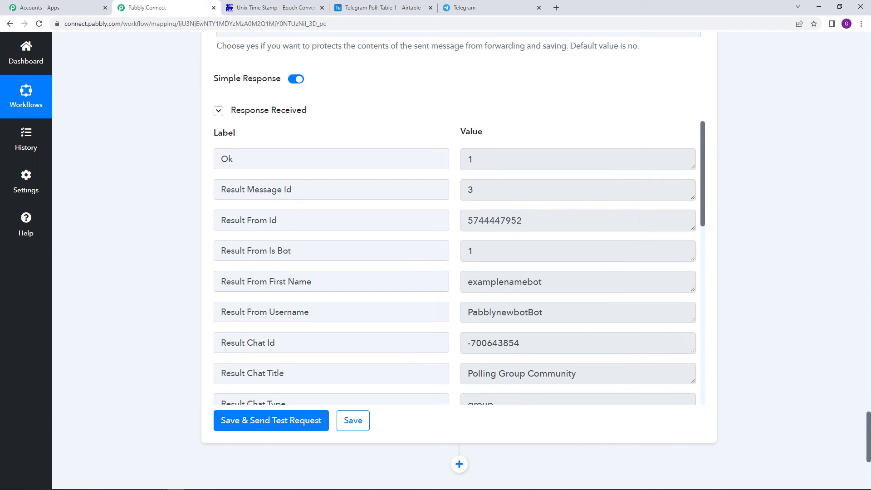
# Review the workflow from the Airtable trigger through the formatter to the Send a Poll step, and check the trigger's polling interval.
pyautogui.moveTo(869, 425); pyautogui.dragTo(870, 48)
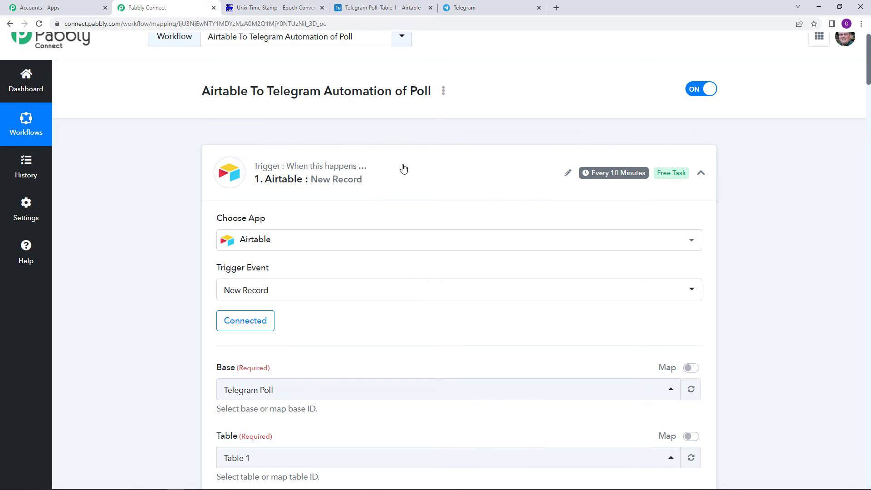
pyautogui.scroll(-4, 398, 181)
pyautogui.scroll(-6, 363, 200)
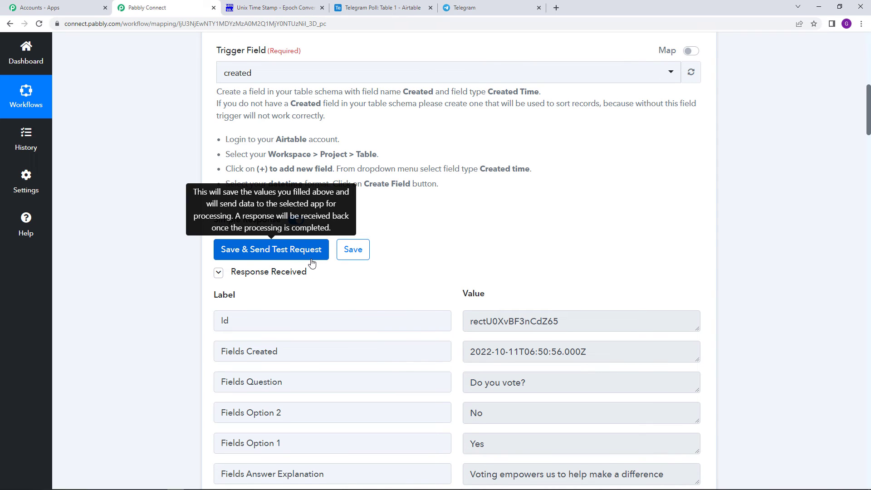
pyautogui.scroll(-3, 363, 272)
pyautogui.scroll(-12, 339, 316)
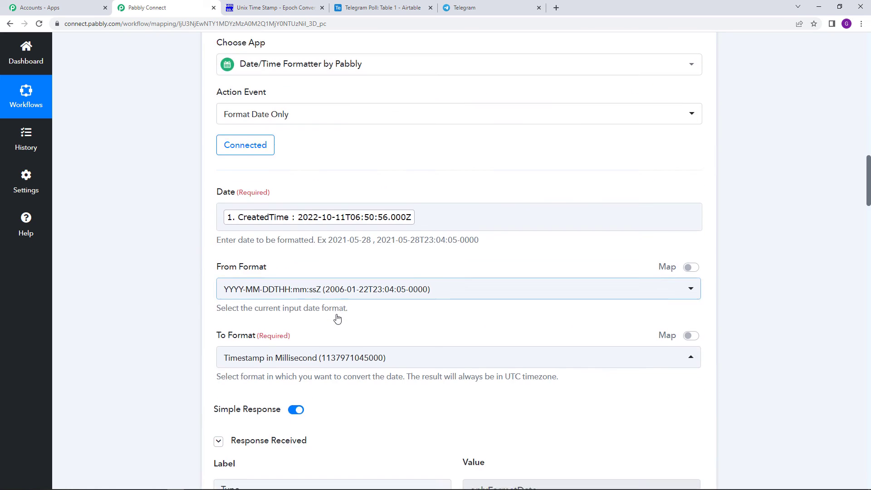
pyautogui.scroll(-20, 337, 319)
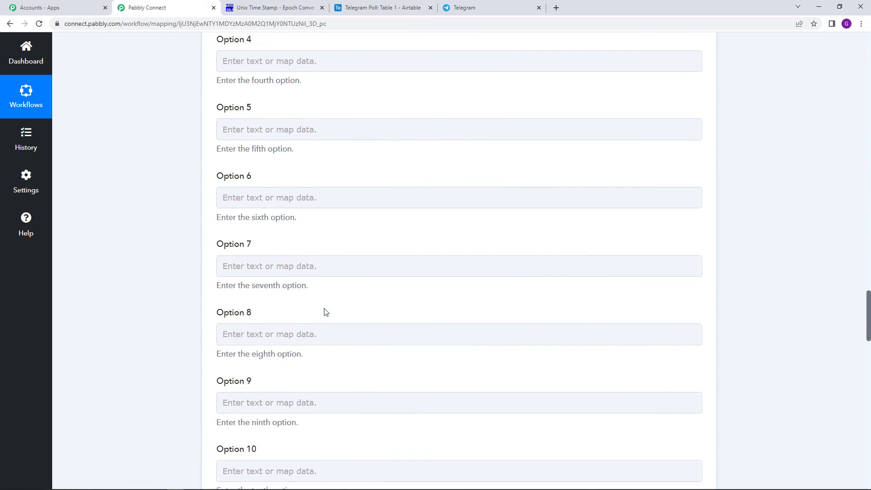
pyautogui.scroll(-20, 326, 312)
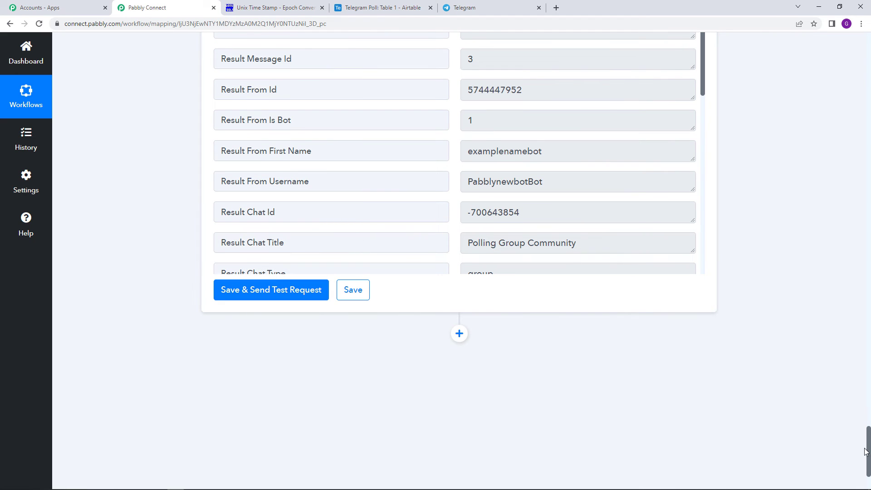
pyautogui.moveTo(868, 447); pyautogui.dragTo(869, 43)
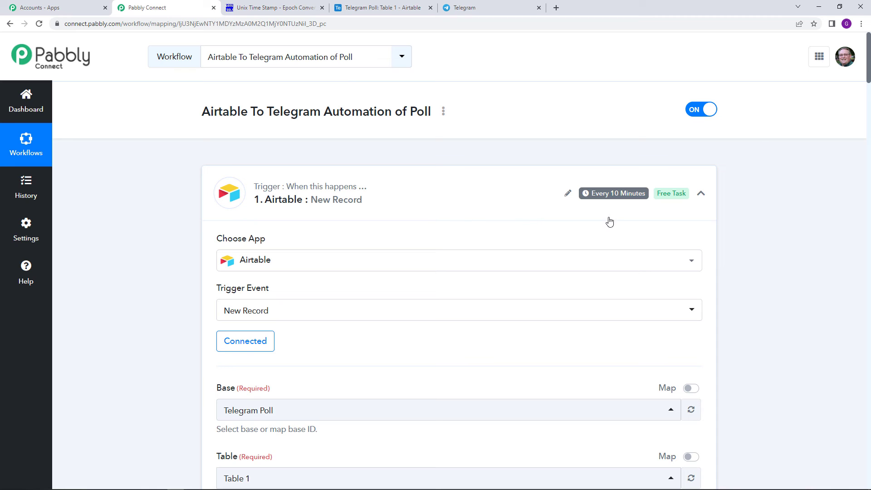
pyautogui.moveTo(614, 201)
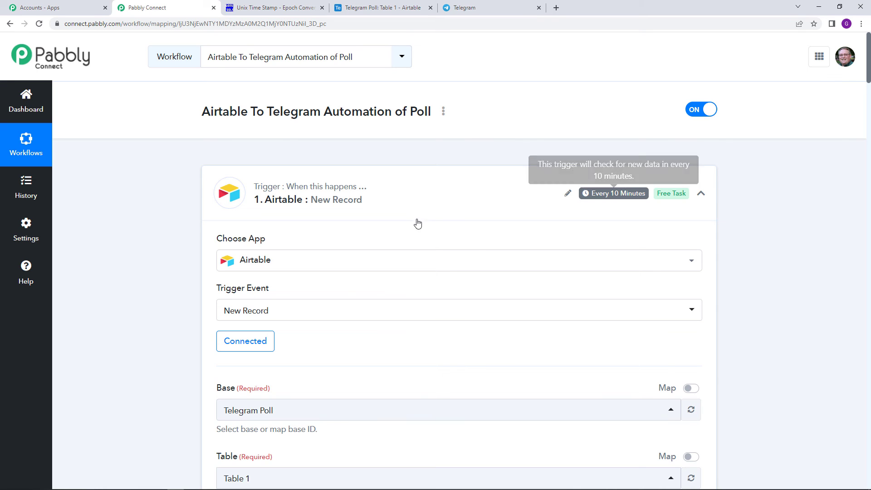
# Copy the "Do you have any hobbies?" quiz line from the Notepad file and return to the browser.
pyautogui.click(209, 483)
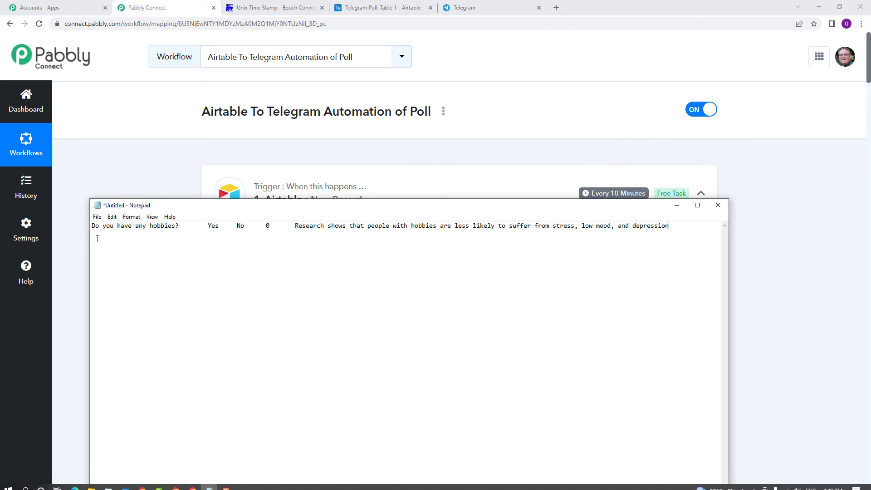
pyautogui.click(92, 225)
pyautogui.moveTo(92, 226); pyautogui.dragTo(686, 244)
pyautogui.rightClick(664, 228)
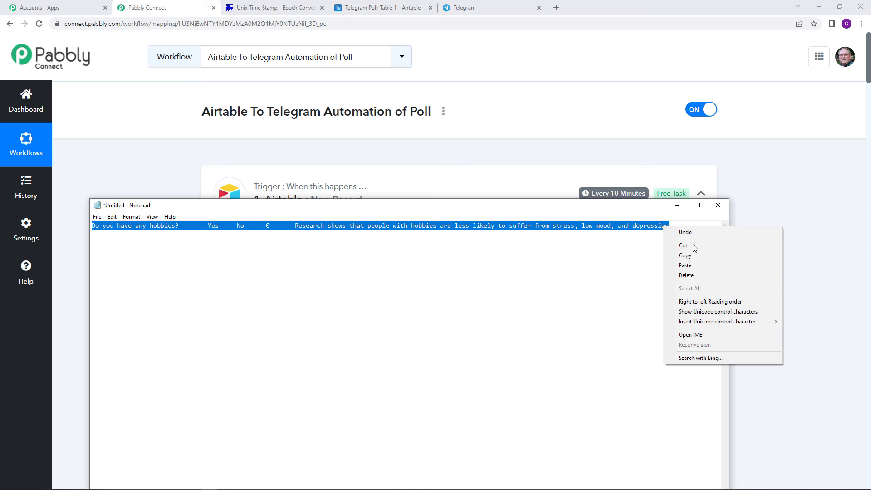
pyautogui.click(703, 258)
pyautogui.click(615, 196)
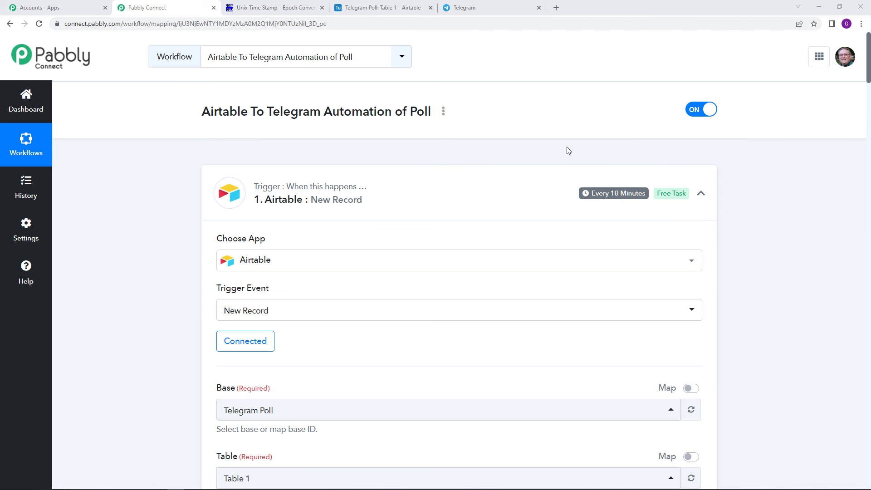
# Add a new record to Table 1 in Airtable and paste the copied hobbies question, options, answer and explanation into it.
pyautogui.click(484, 4)
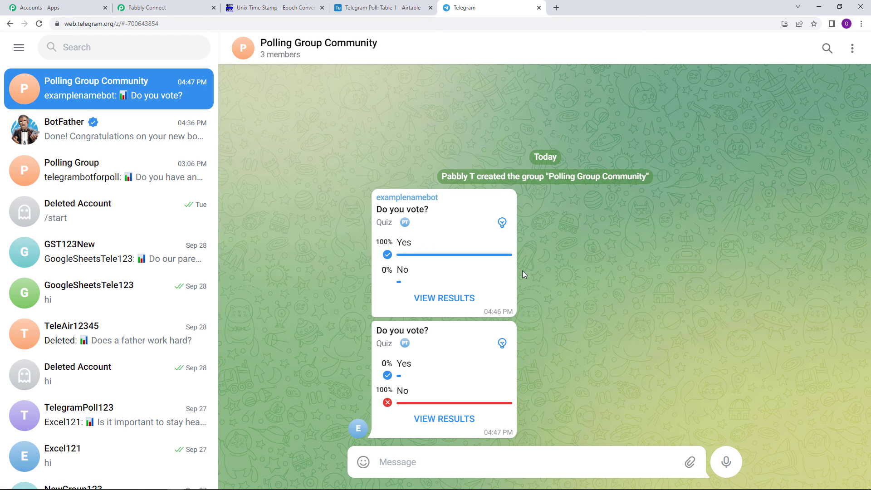
pyautogui.click(377, 6)
pyautogui.click(171, 155)
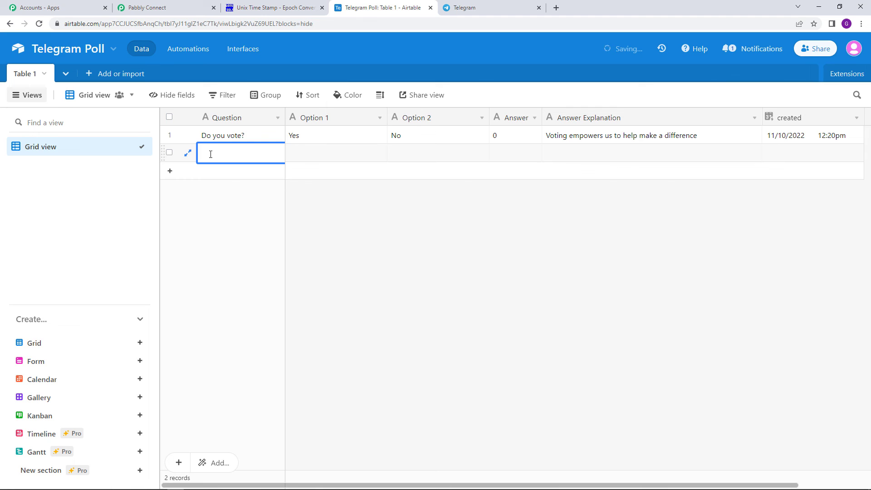
pyautogui.press('Escape')
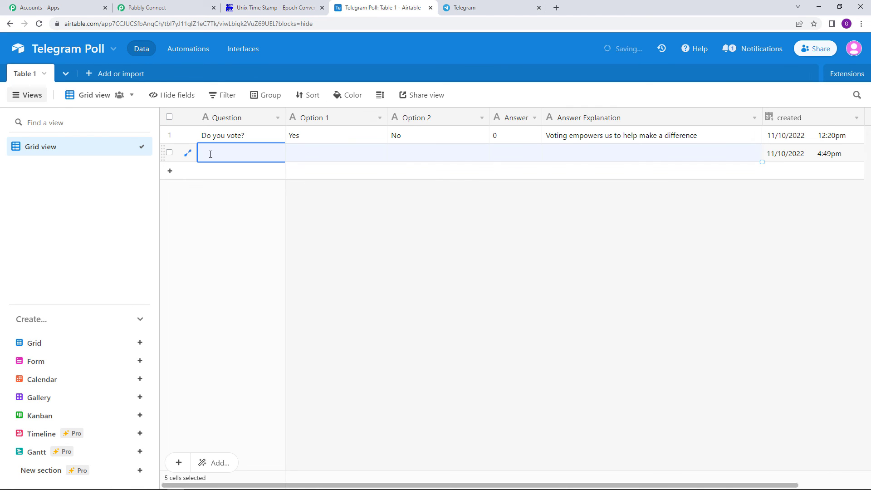
pyautogui.hotkey('ctrl', 'v')
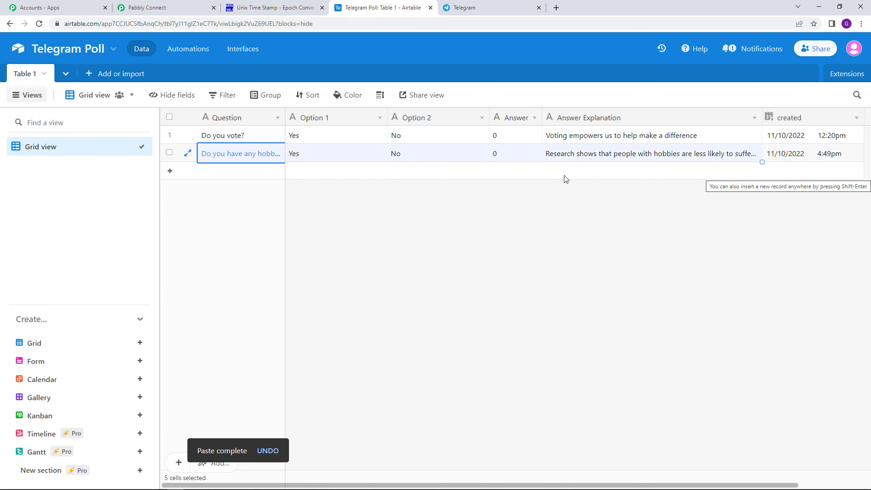
# Switch to Telegram and answer the "Do you have any hobbies?" quiz in Polling Group Community with No.
pyautogui.click(468, 5)
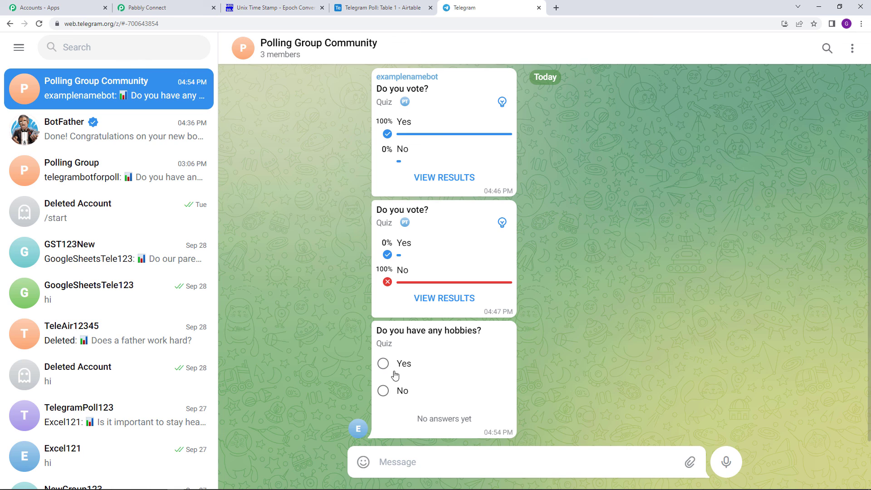
pyautogui.click(382, 393)
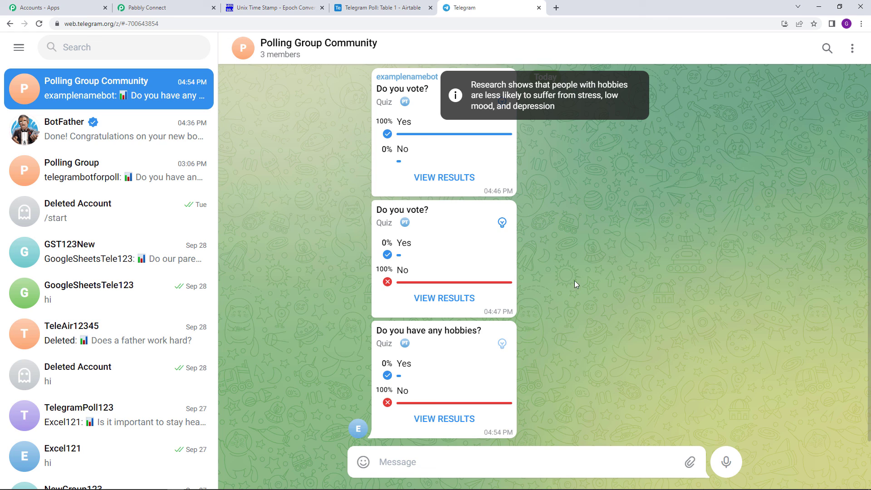
# Return to Pabbly Connect, generate the share link for the Airtable To Telegram Automation of Poll workflow, and close the link dialog.
pyautogui.click(193, 4)
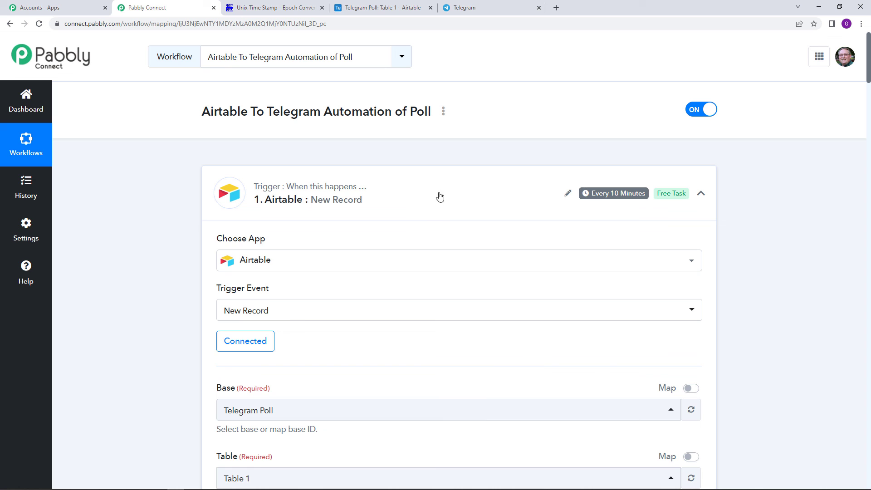
pyautogui.click(444, 112)
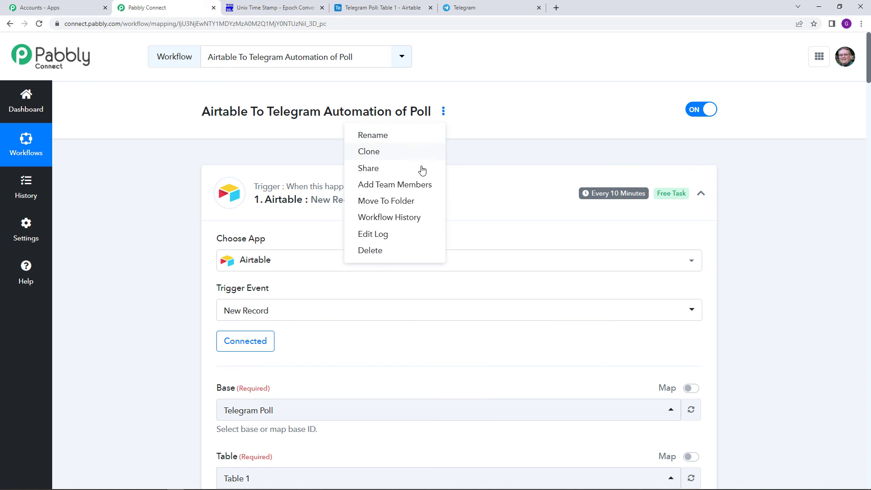
pyautogui.click(420, 170)
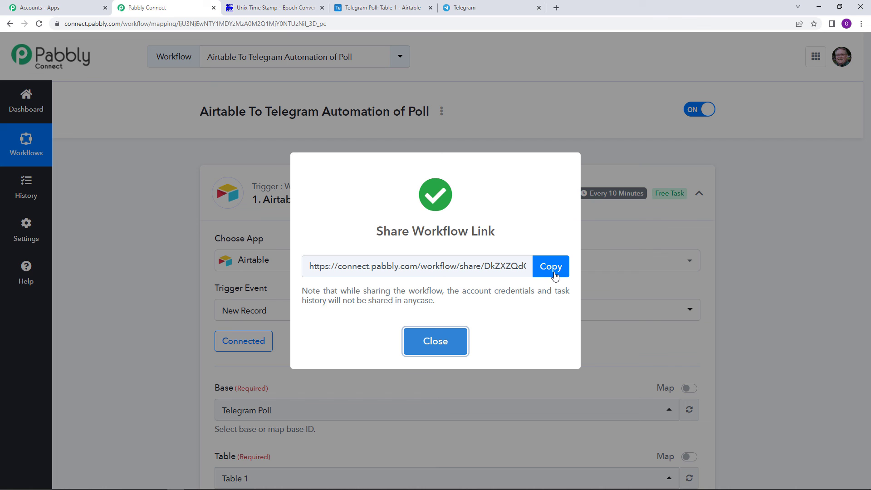
pyautogui.click(464, 342)
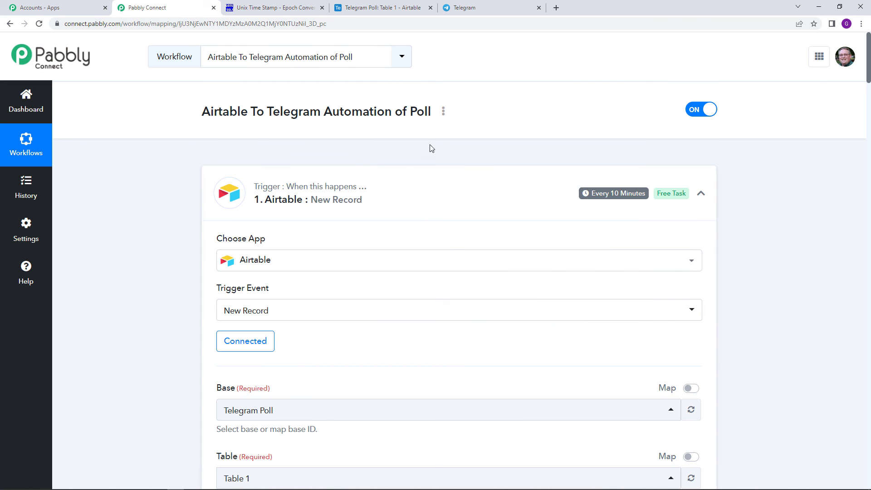
# Show the available actions for the Airtable To Telegram Automation of Poll workflow, including Clone.
pyautogui.click(442, 113)
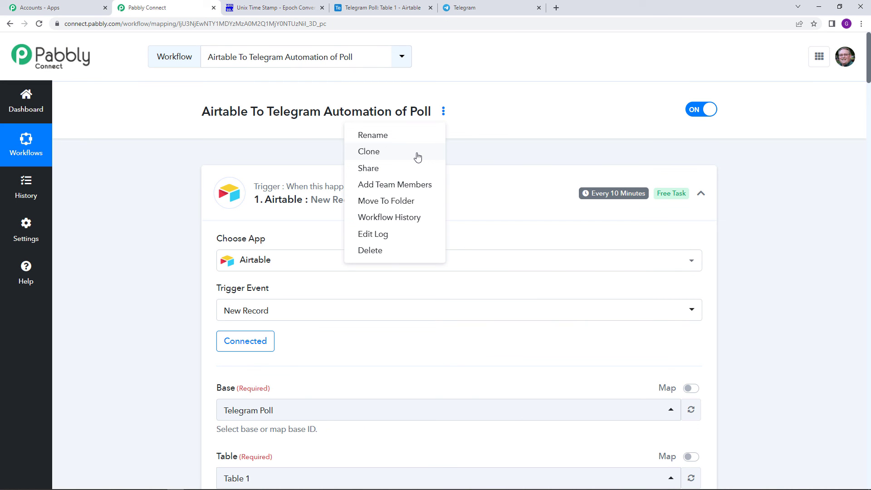